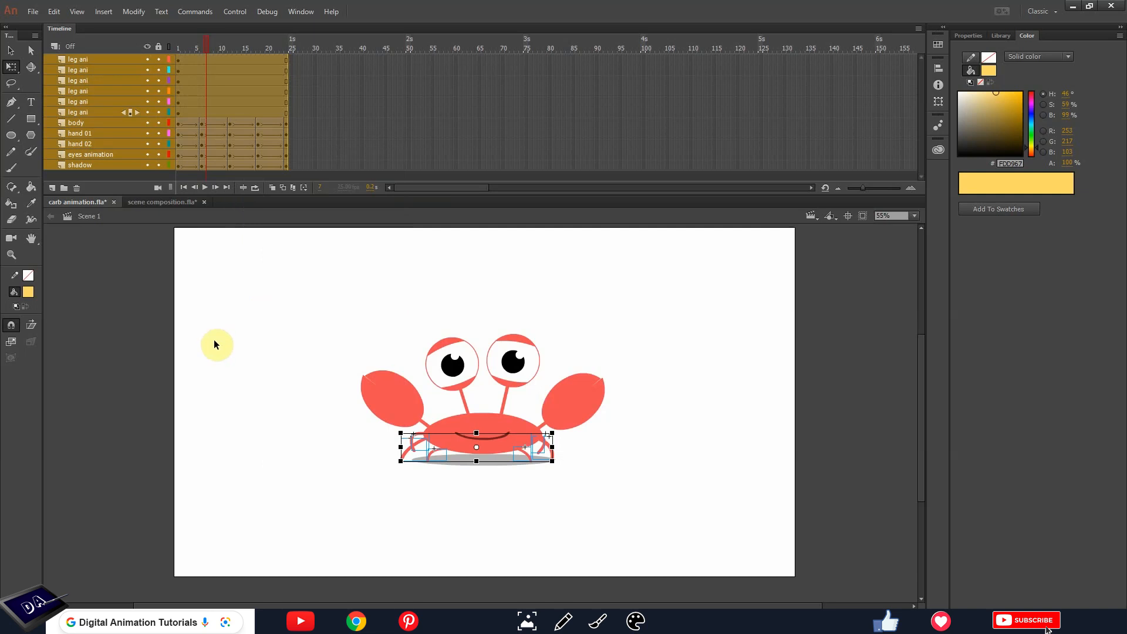
- In the scene composition.fla document, create a new graphic symbol named "carb walk cycle"
{"action": "left_click", "coordinate": [157, 202]}
{"action": "left_click", "coordinate": [250, 155]}
{"action": "left_click", "coordinate": [104, 13]}
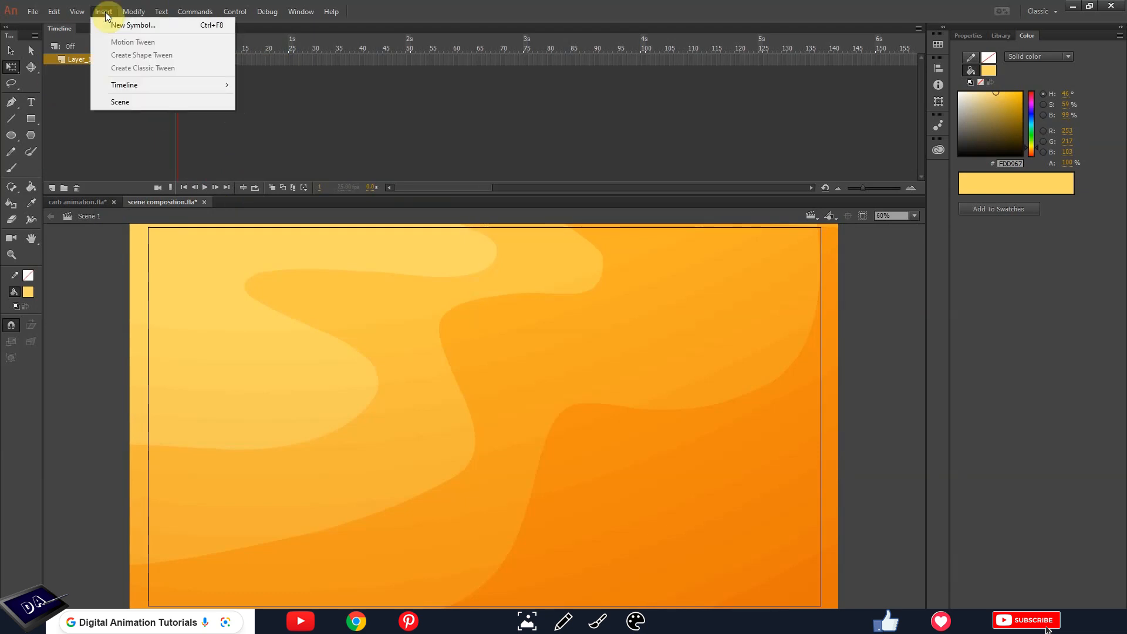
{"action": "left_click", "coordinate": [146, 27]}
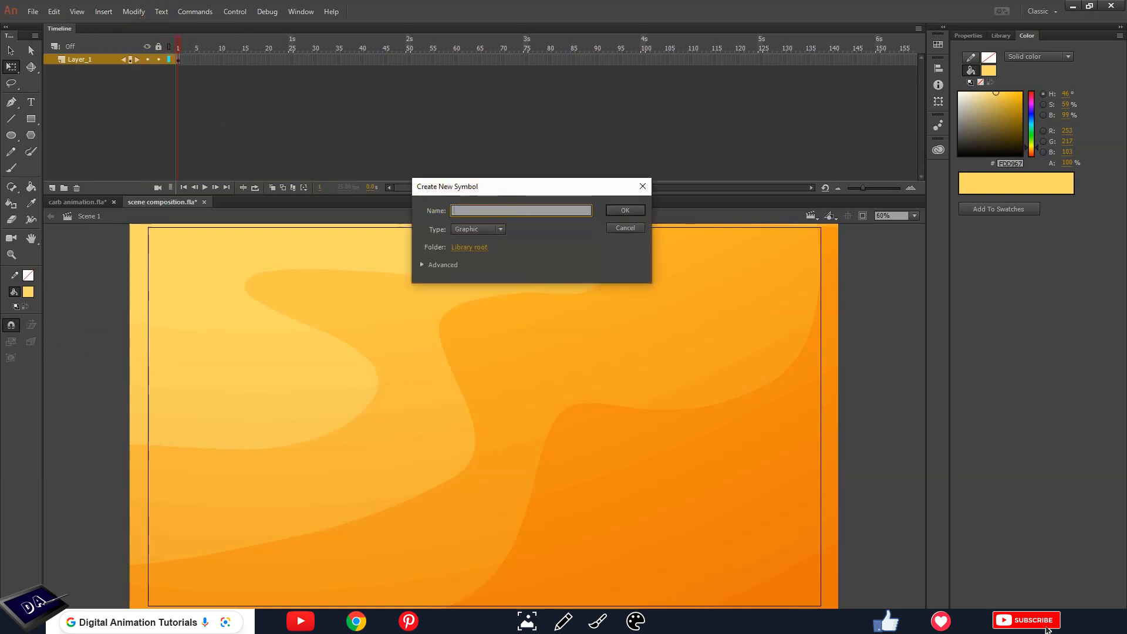
{"action": "type", "text": "carb walk cycle"}
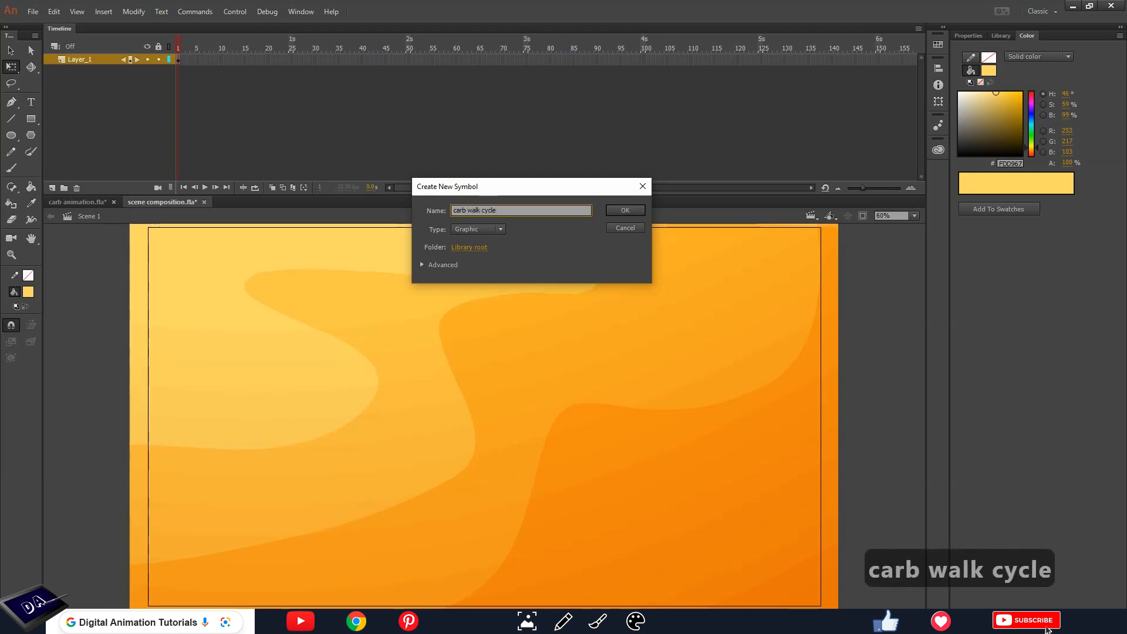
{"action": "left_click", "coordinate": [638, 210]}
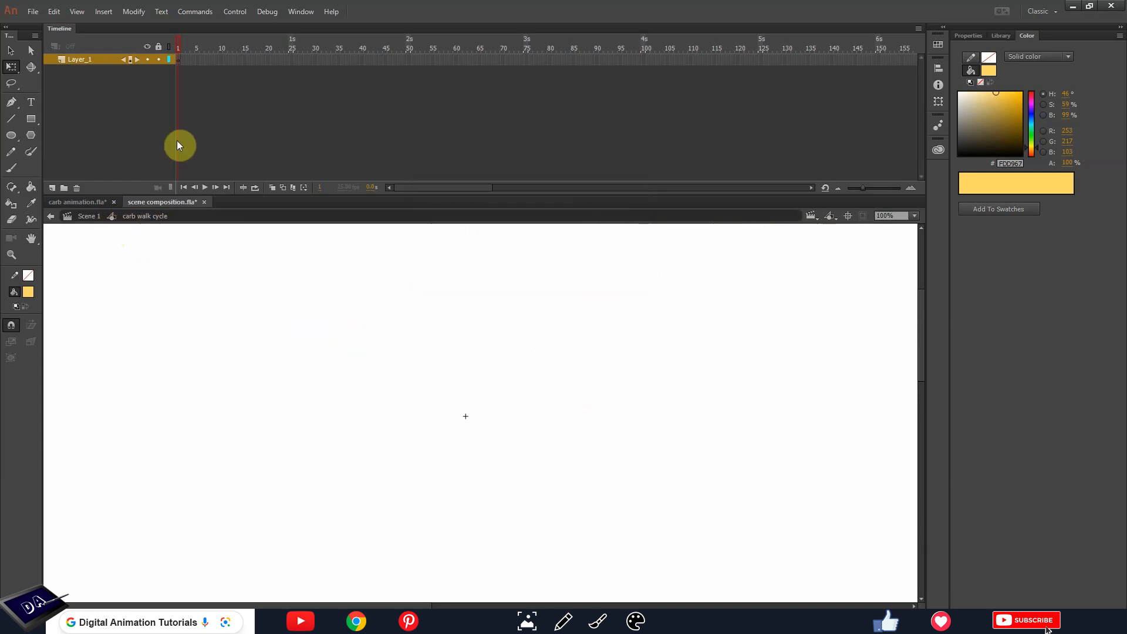
- Paste the copied crab animation frames at frame 1 of the new symbol and scrub through them to check the motion
{"action": "right_click", "coordinate": [179, 65]}
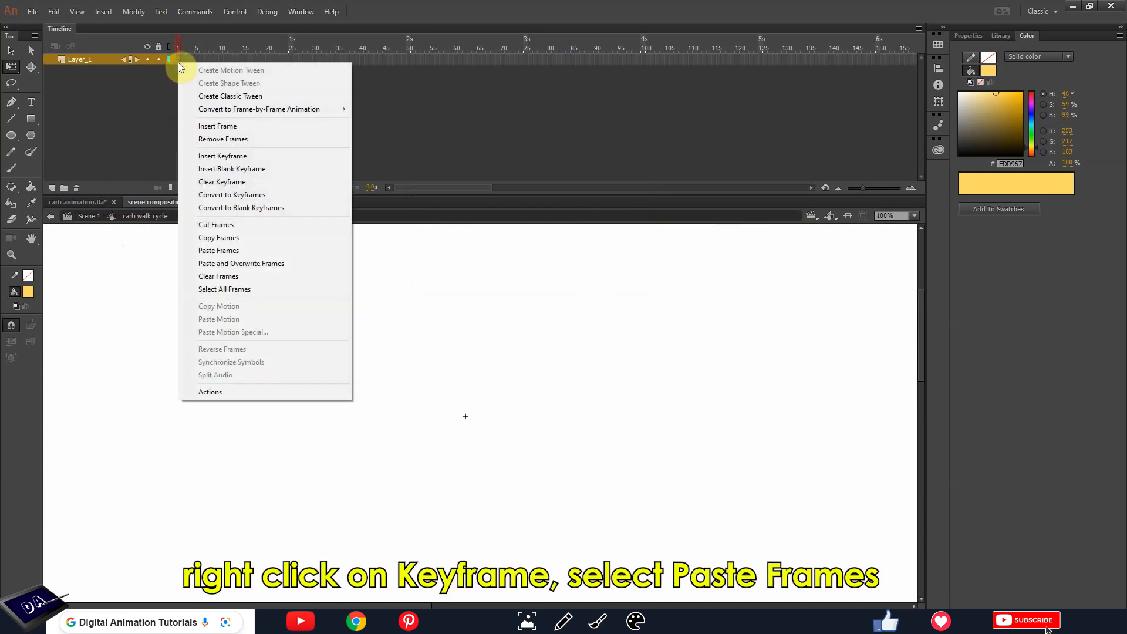
{"action": "left_click", "coordinate": [217, 252]}
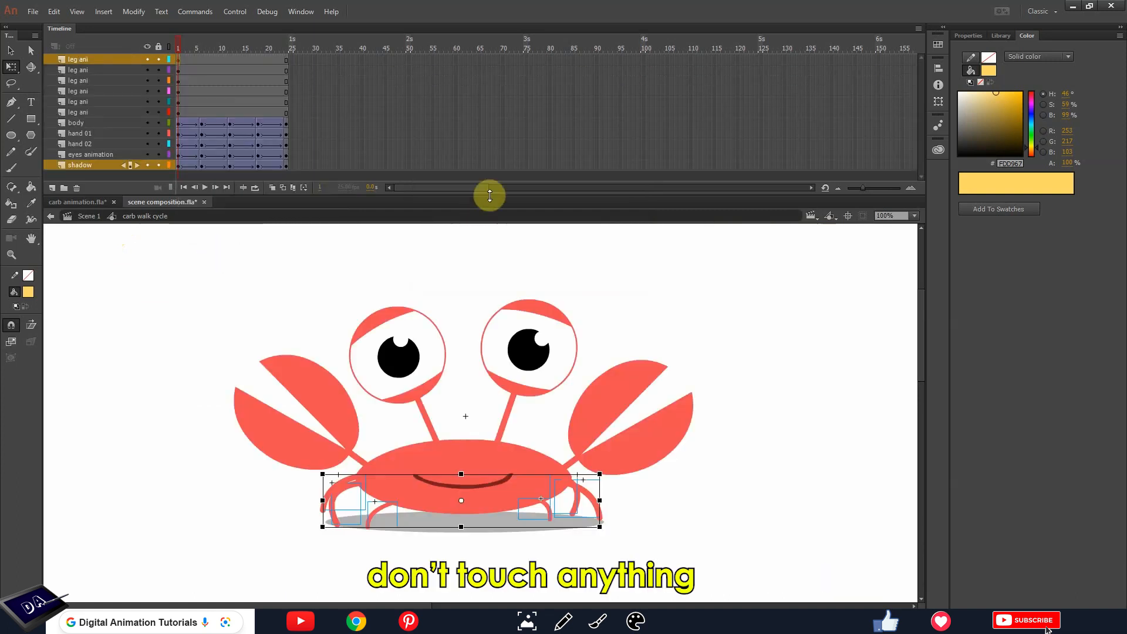
{"action": "left_click_drag", "start_coordinate": [184, 43], "coordinate": [201, 61]}
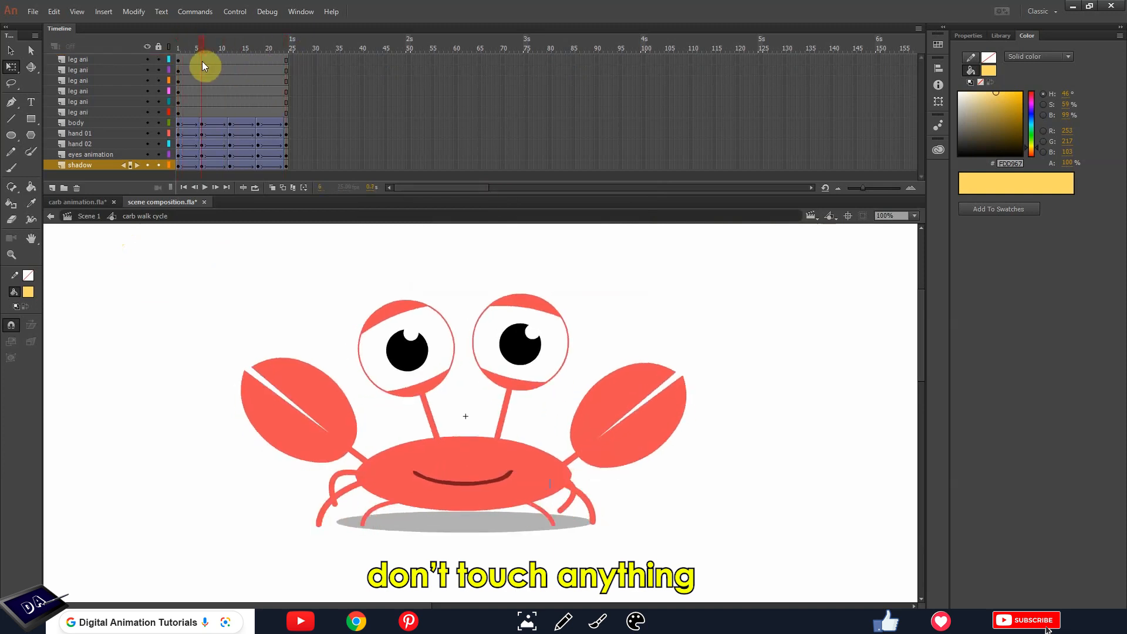
- Return to Scene 1, add a new layer above Layer_1, and place the carb walk cycle symbol on the stage
{"action": "left_click", "coordinate": [86, 219]}
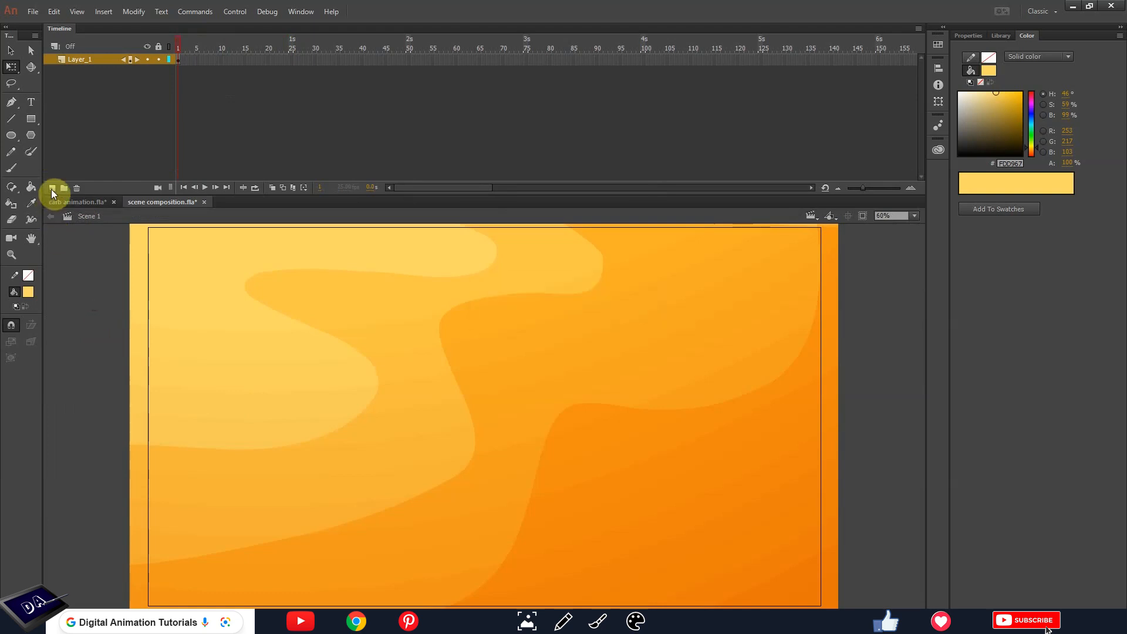
{"action": "left_click", "coordinate": [52, 188]}
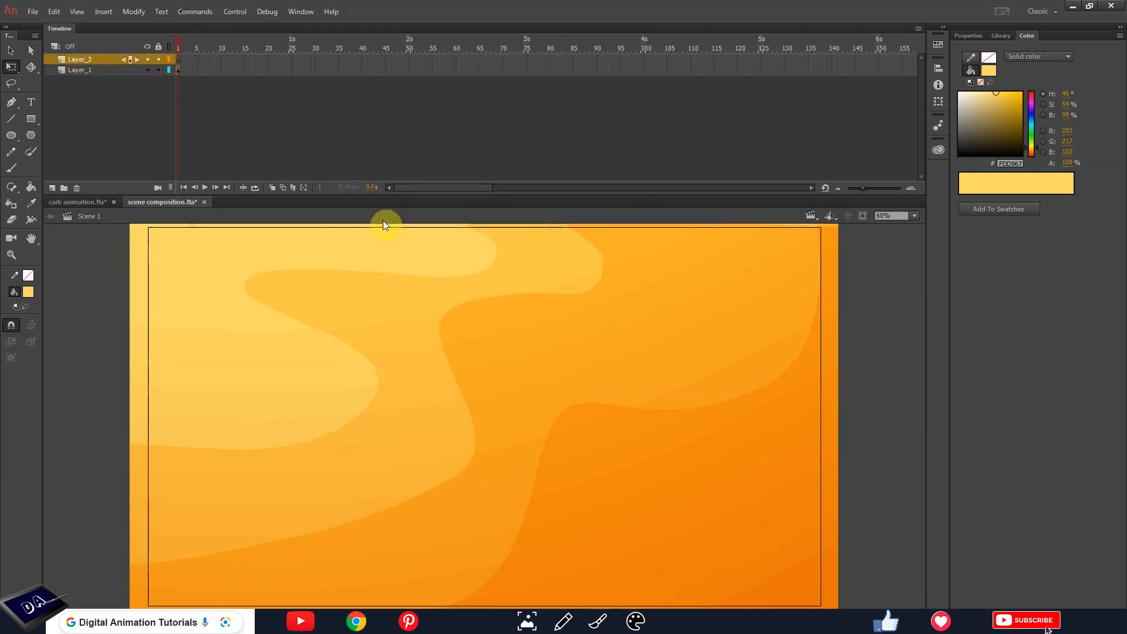
{"action": "left_click", "coordinate": [998, 36]}
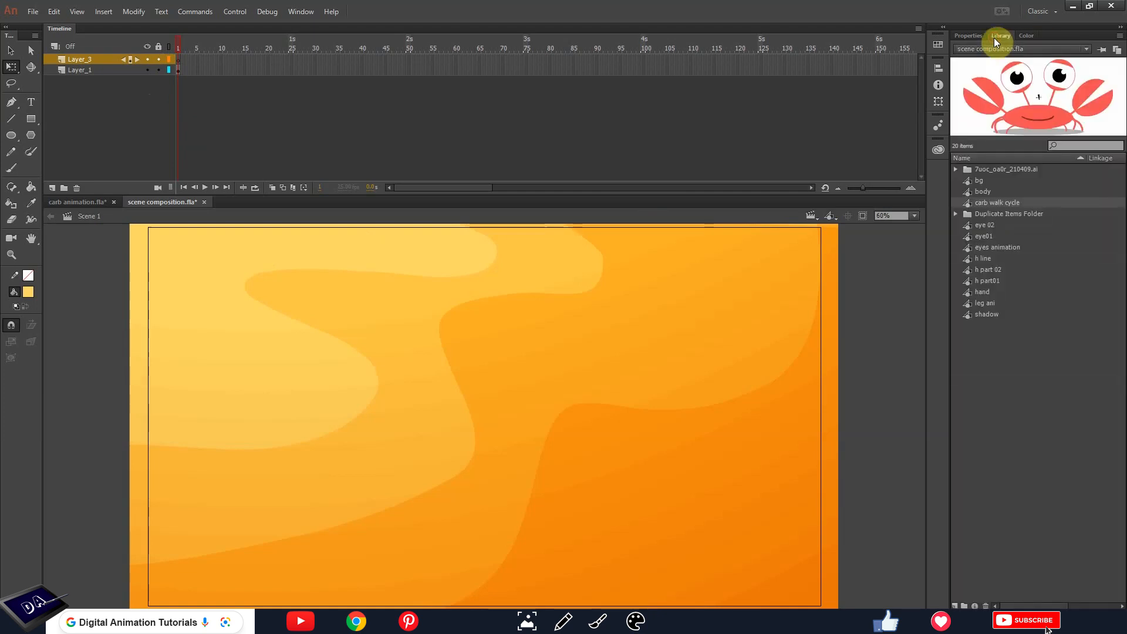
{"action": "left_click_drag", "start_coordinate": [1026, 111], "coordinate": [453, 397]}
- Extend the frames of the crab and background layers to the 10-second mark and play the animation
{"action": "left_click_drag", "start_coordinate": [473, 187], "coordinate": [556, 188]}
{"action": "left_click", "coordinate": [688, 52]}
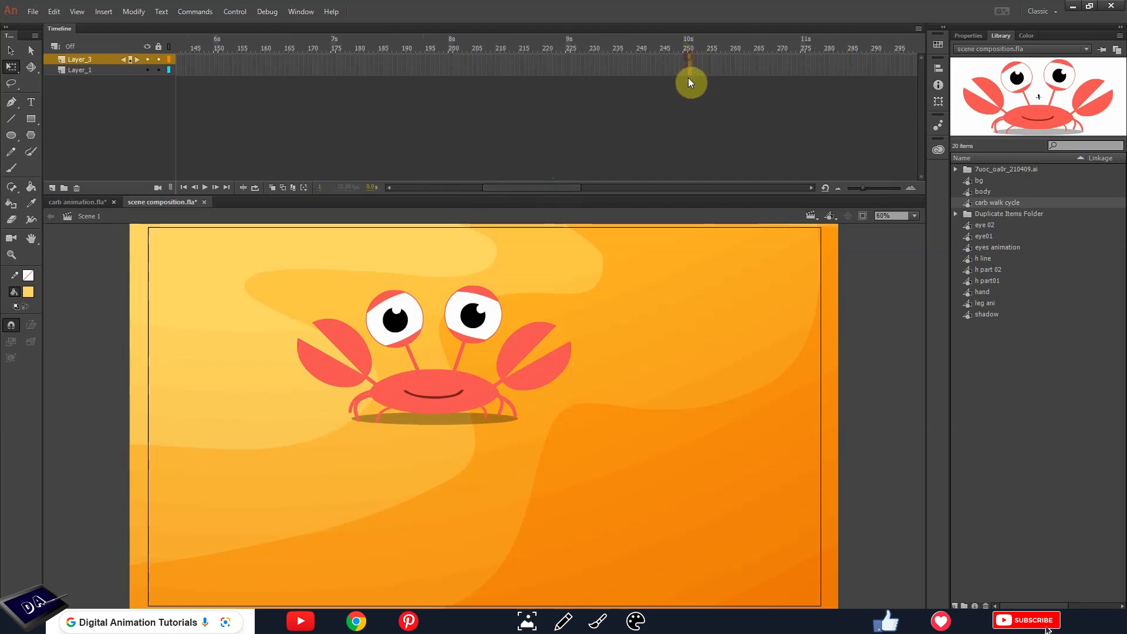
{"action": "key", "text": "F5"}
{"action": "key", "text": "Return"}
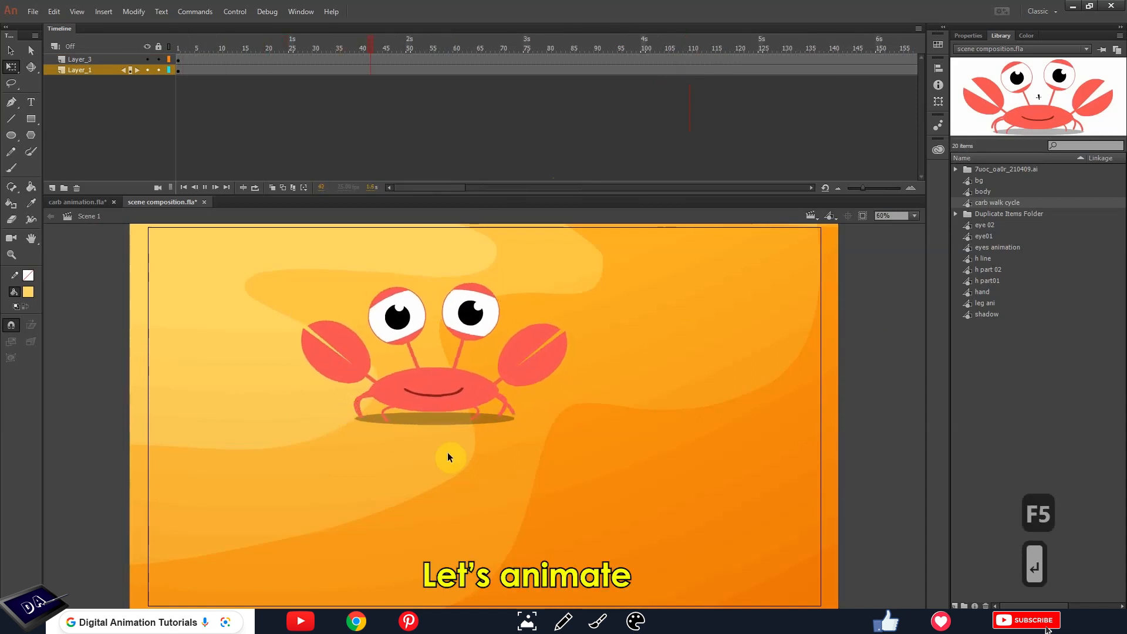
- Open the crab instance to examine its walk cycle frames, and return to Scene 1
{"action": "left_click", "coordinate": [395, 407]}
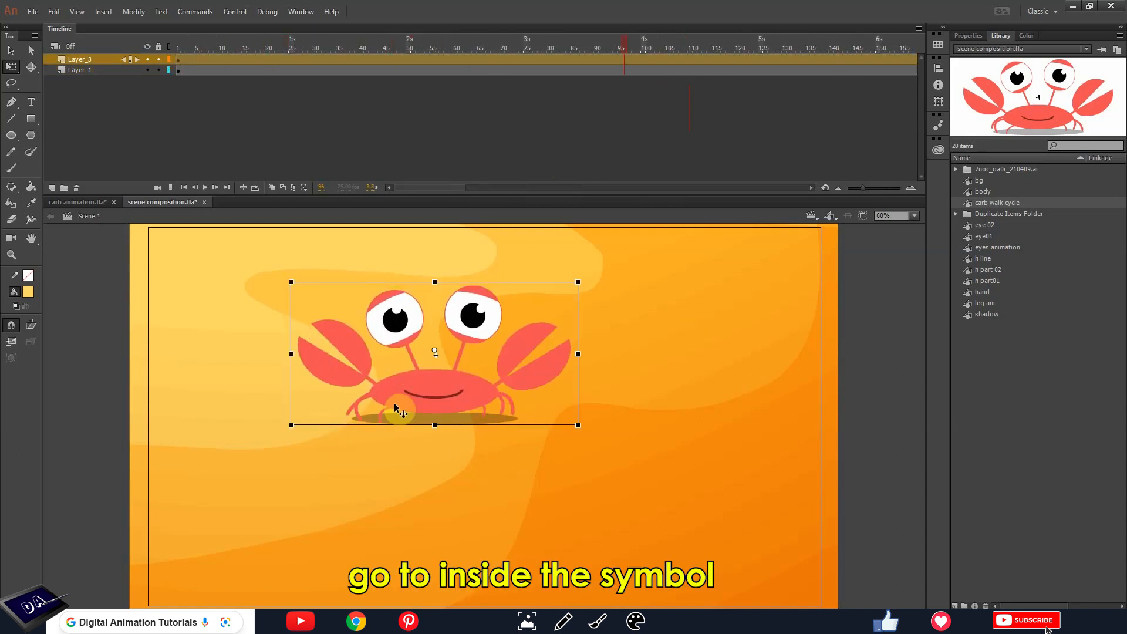
{"action": "double_click", "coordinate": [394, 406]}
{"action": "mouse_move", "coordinate": [171, 51]}
{"action": "left_mouse_down"}
{"action": "mouse_move", "coordinate": [282, 51]}
{"action": "mouse_move", "coordinate": [182, 55]}
{"action": "left_mouse_up"}
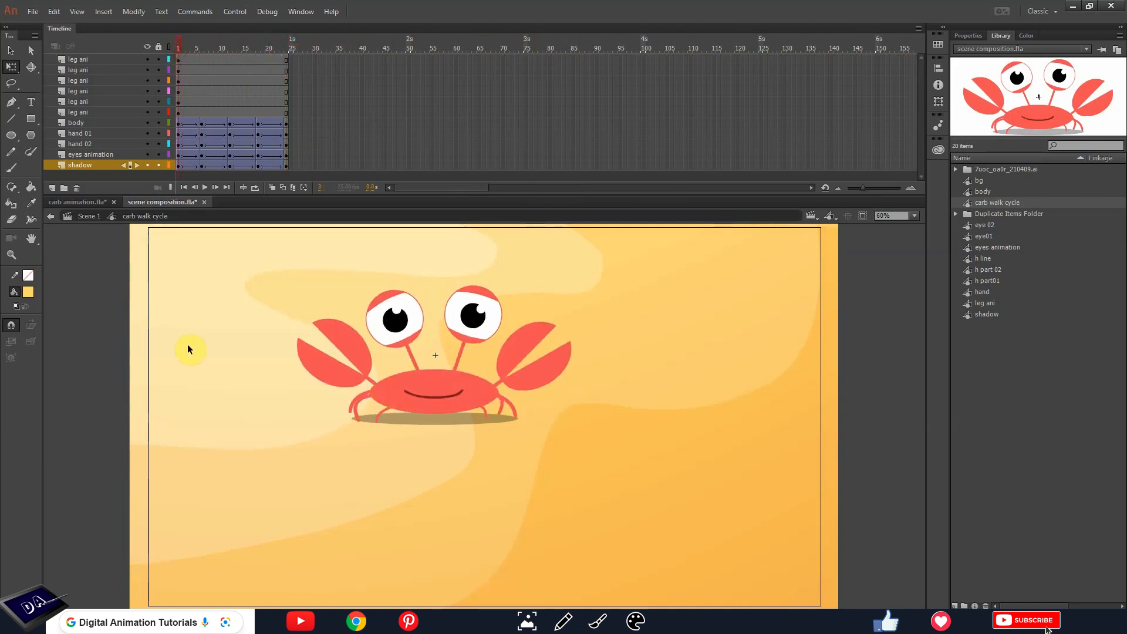
{"action": "left_click", "coordinate": [82, 222]}
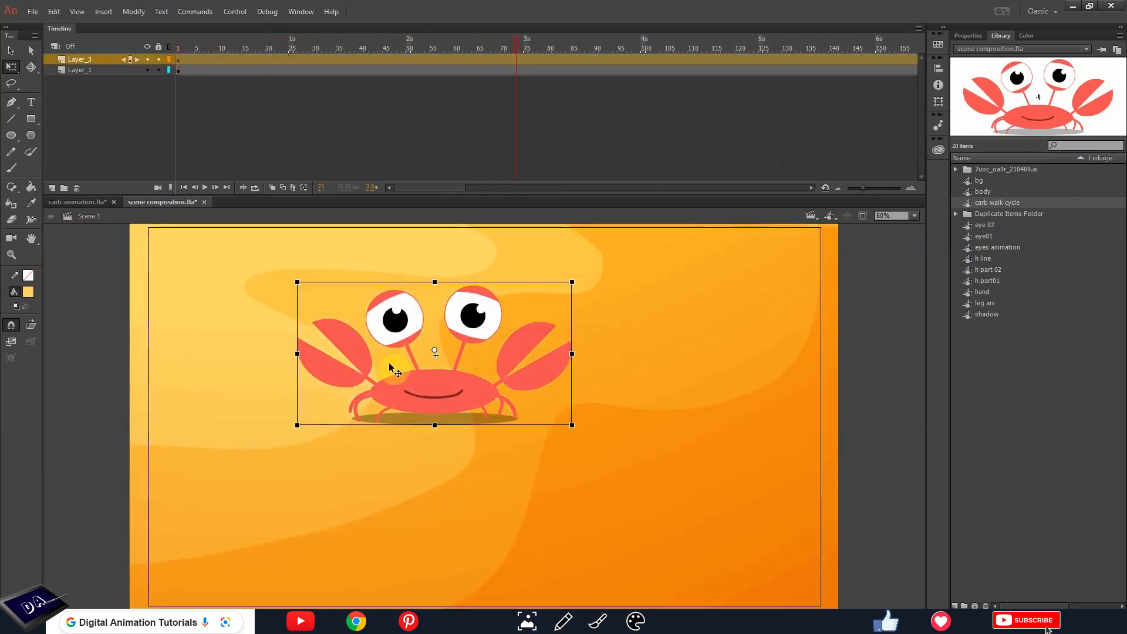
- Convert the crab instance on the stage to a graphic symbol named "carb motion path animation"
{"action": "left_click", "coordinate": [75, 371]}
{"action": "left_click", "coordinate": [413, 387]}
{"action": "key", "text": "v"}
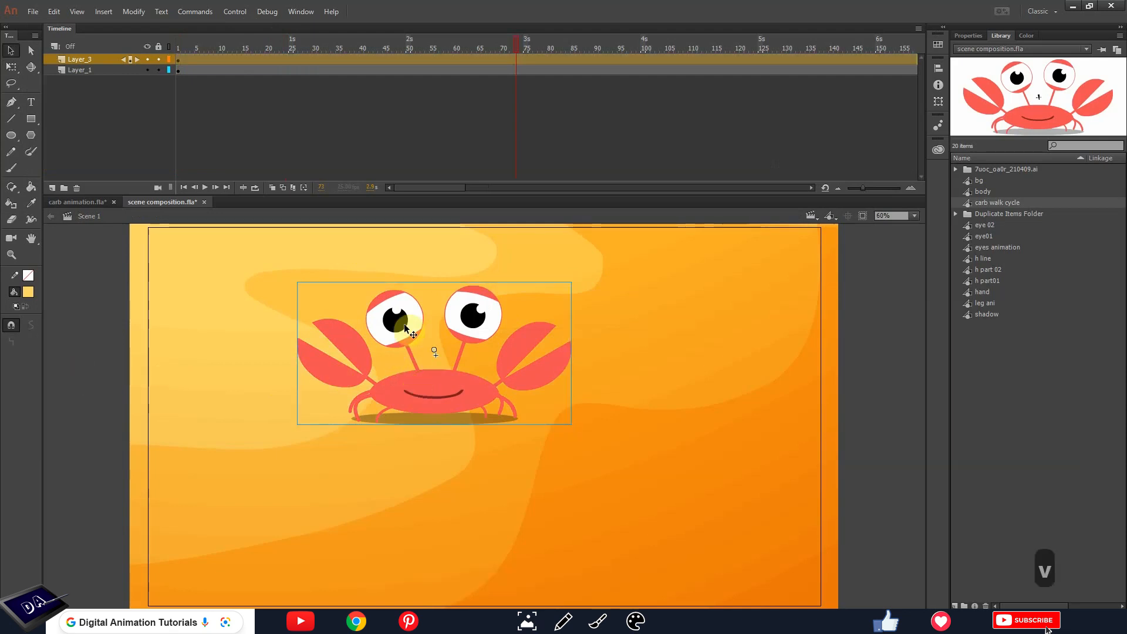
{"action": "key", "text": "F8"}
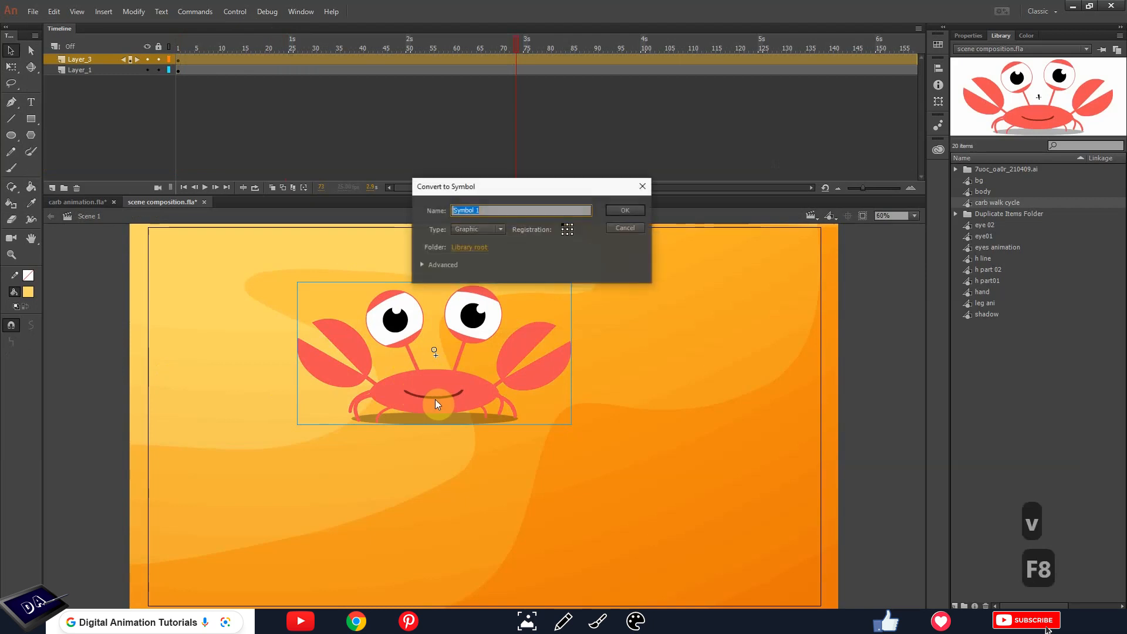
{"action": "type", "text": "carb motion path animation"}
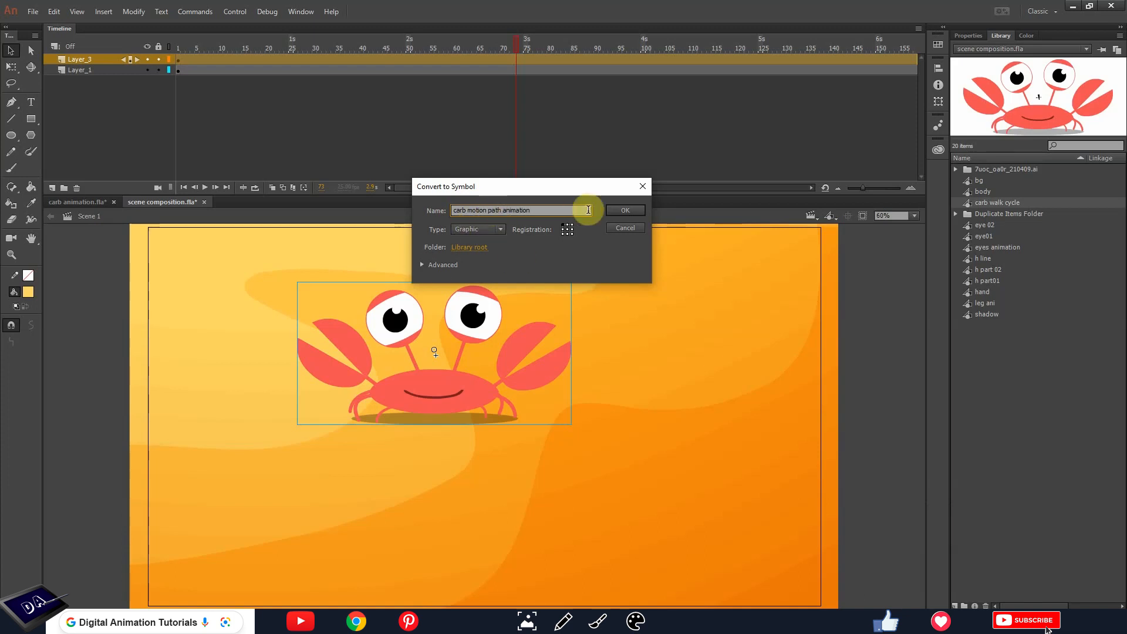
{"action": "left_click", "coordinate": [626, 210]}
- Open the carb motion path animation symbol for editing, checking the nested walk cycle and returning to the motion path level
{"action": "double_click", "coordinate": [434, 397]}
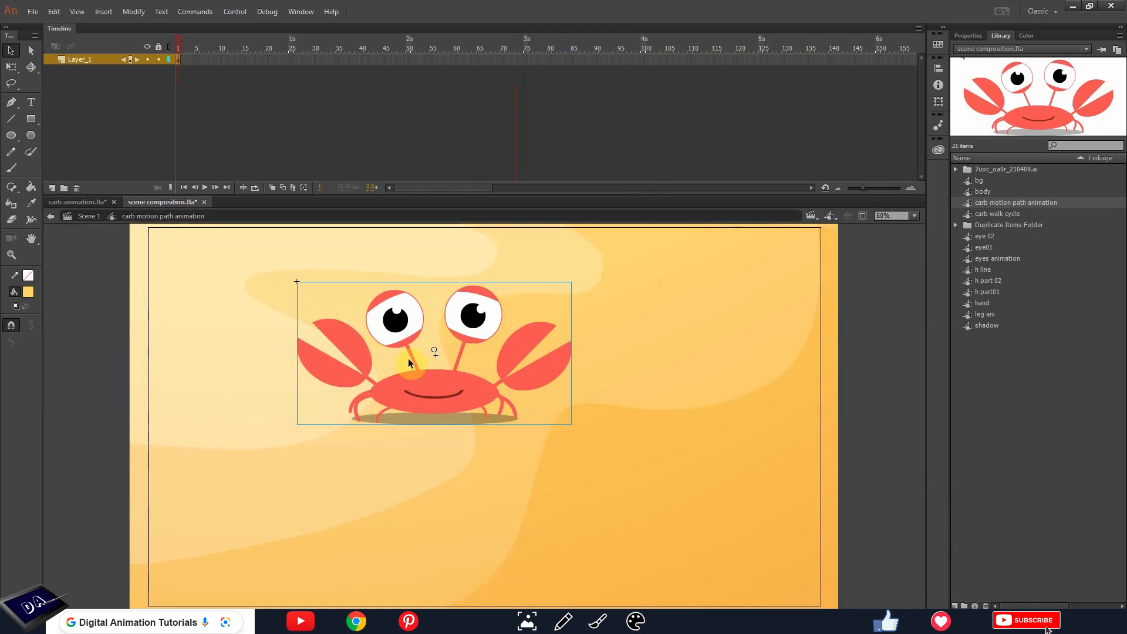
{"action": "double_click", "coordinate": [420, 386]}
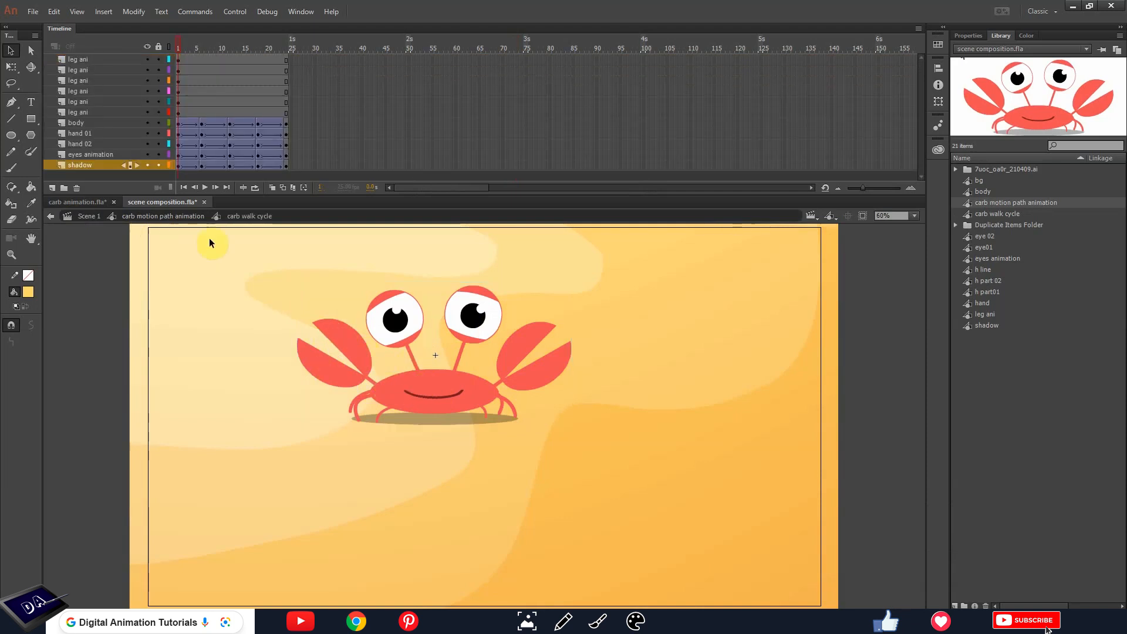
{"action": "left_click", "coordinate": [139, 217]}
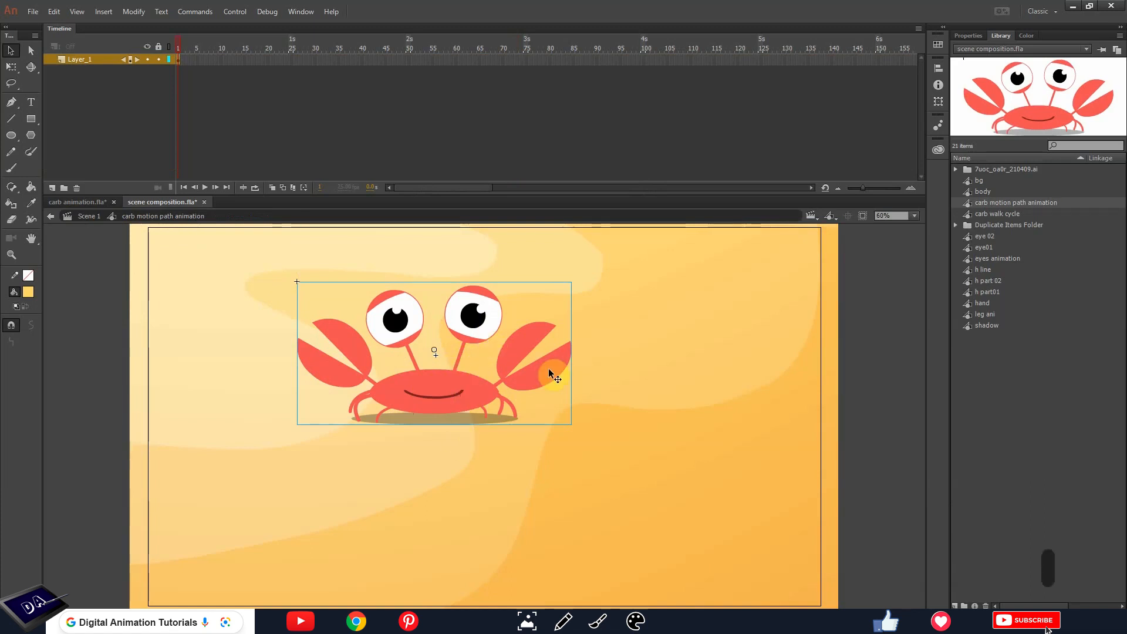
- Scale the crab down with Free Transform and move it off the stage beyond the background's left edge
{"action": "key", "text": "q"}
{"action": "left_click_drag", "start_coordinate": [571, 281], "coordinate": [514, 310]}
{"action": "left_click_drag", "start_coordinate": [450, 375], "coordinate": [73, 345]}
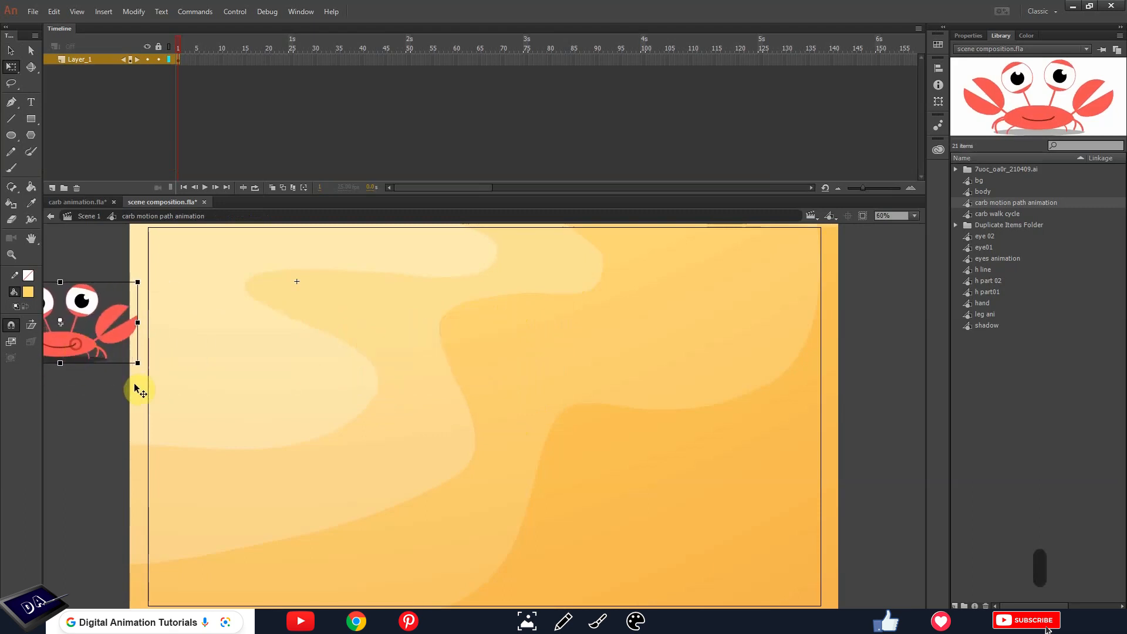
- Add a classic motion guide to the crab's Layer_1
{"action": "key", "text": "ctrl+minus"}
{"action": "key", "text": "ctrl+minus"}
{"action": "key", "text": "ctrl+minus"}
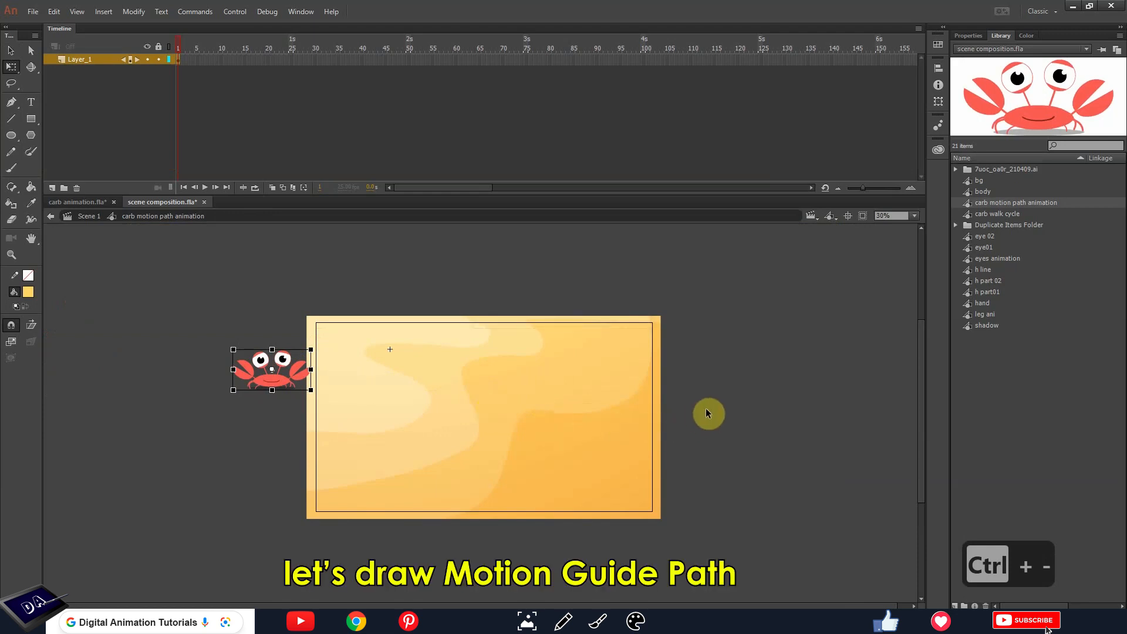
{"action": "right_click", "coordinate": [89, 60]}
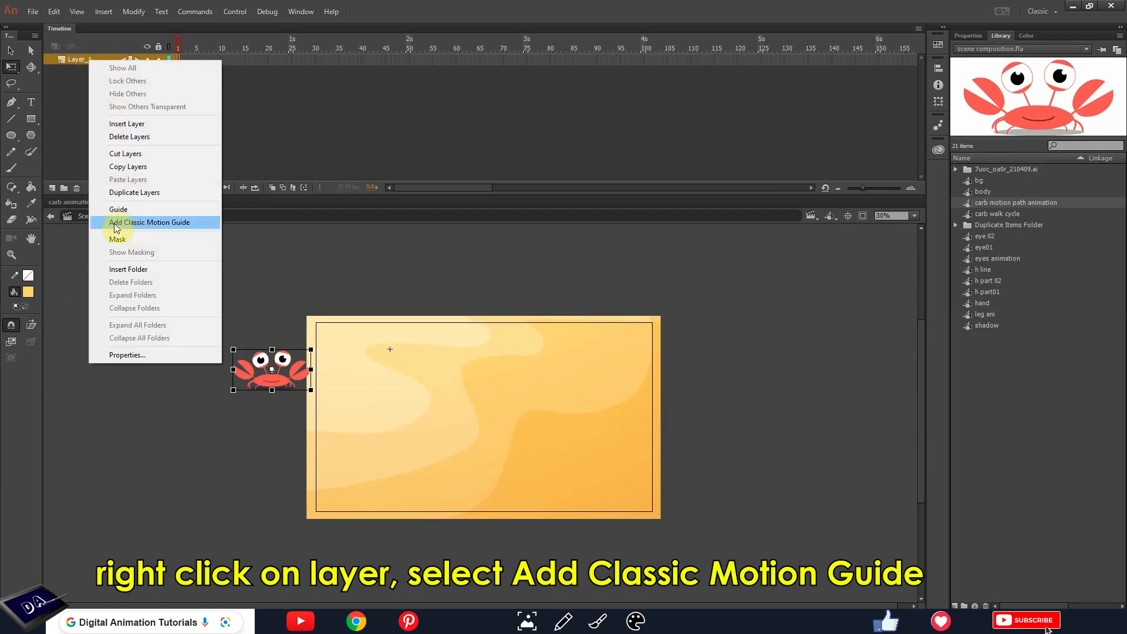
{"action": "left_click", "coordinate": [165, 223]}
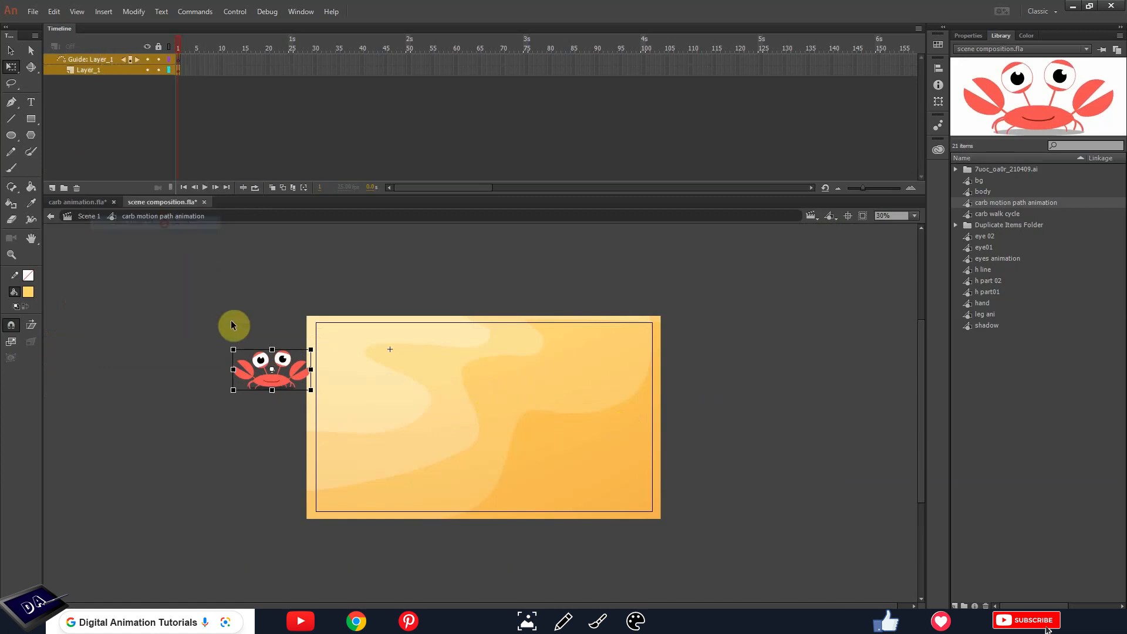
- On frame 1 of the guide layer, draw a green Pencil path from the crab across the background to beyond its right edge
{"action": "left_click", "coordinate": [179, 61]}
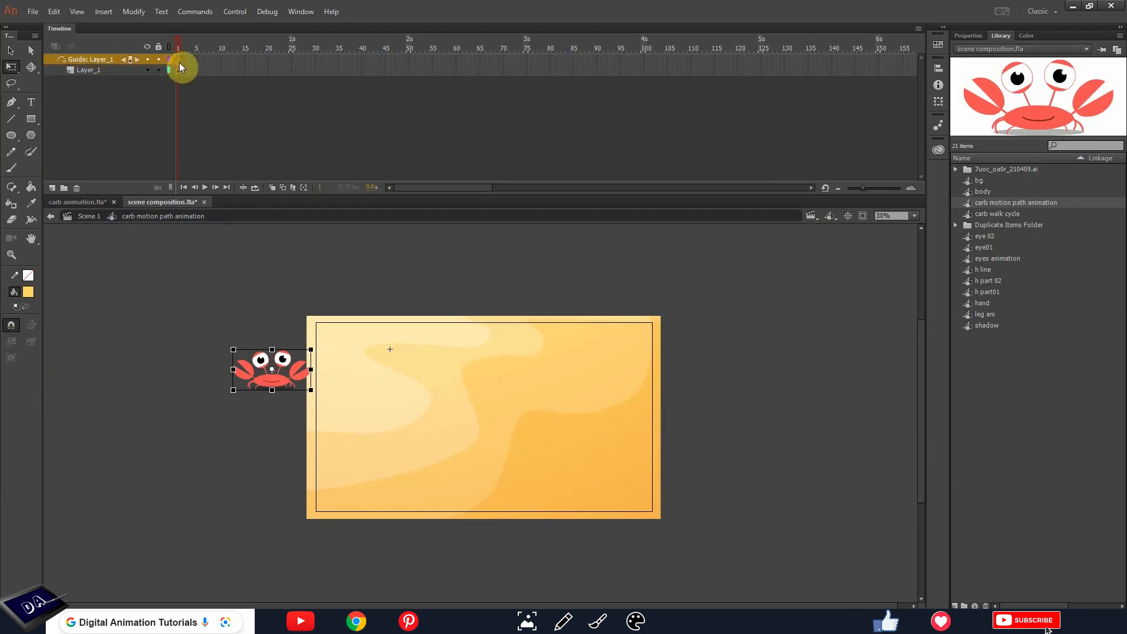
{"action": "left_click", "coordinate": [27, 277]}
{"action": "left_click", "coordinate": [72, 364]}
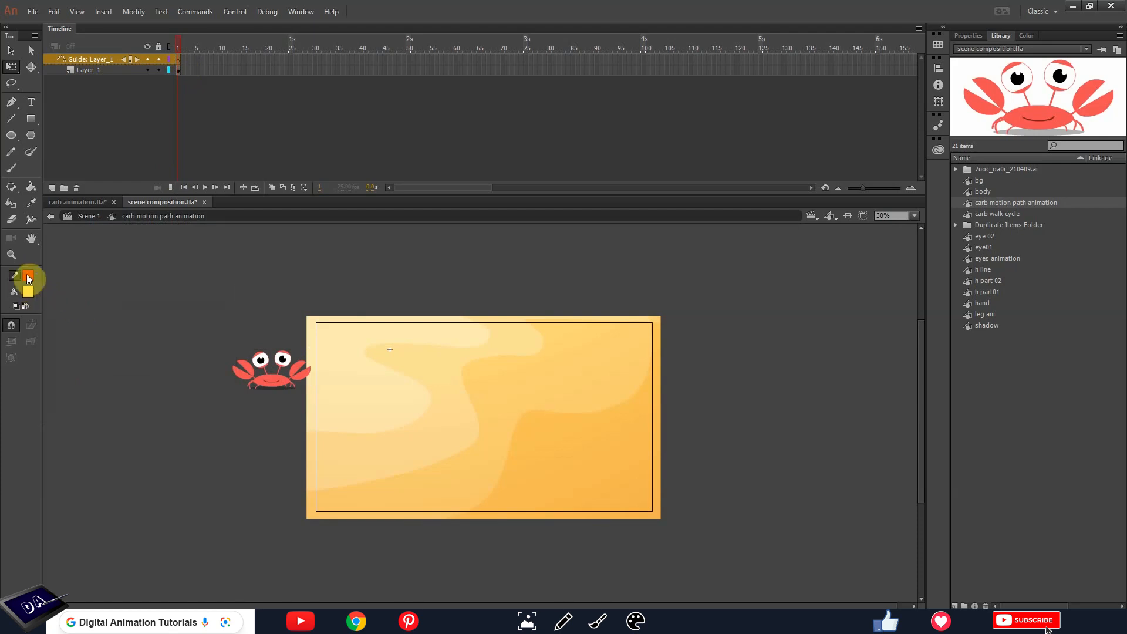
{"action": "left_click", "coordinate": [28, 279]}
{"action": "left_click", "coordinate": [72, 371]}
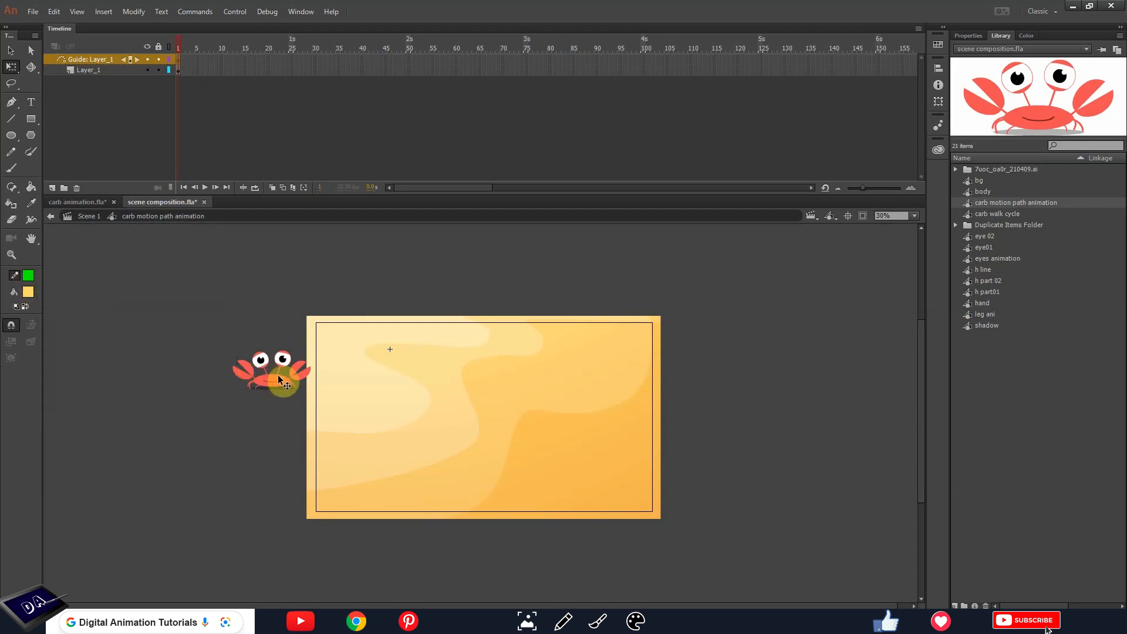
{"action": "left_click", "coordinate": [11, 154]}
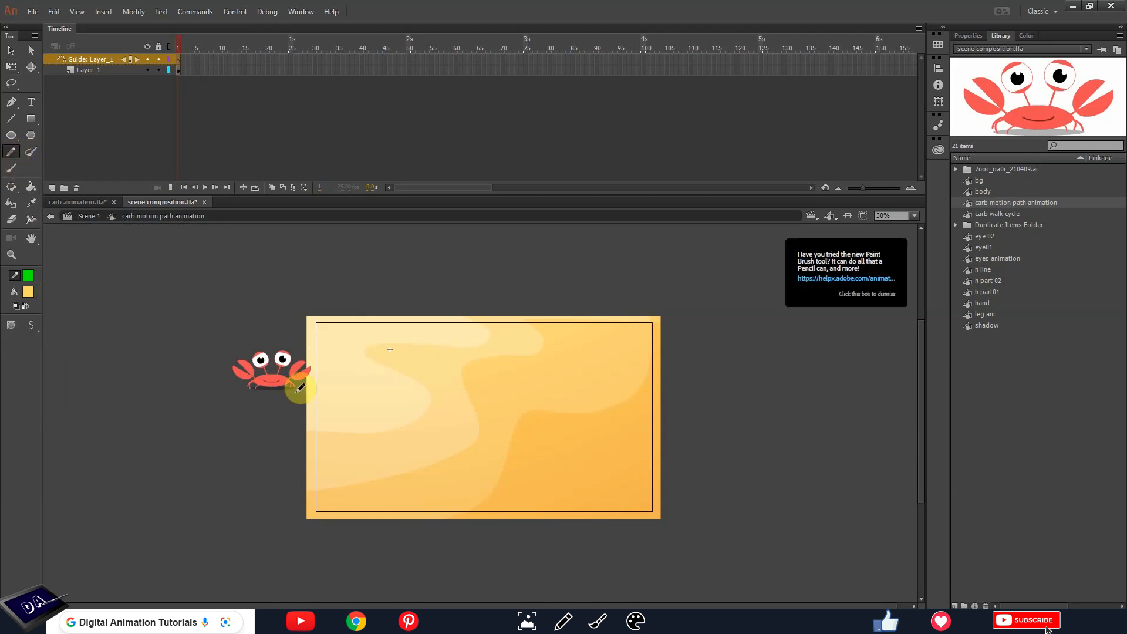
{"action": "mouse_move", "coordinate": [273, 371]}
{"action": "left_mouse_down"}
{"action": "mouse_move", "coordinate": [543, 418]}
{"action": "mouse_move", "coordinate": [711, 420]}
{"action": "left_mouse_up"}
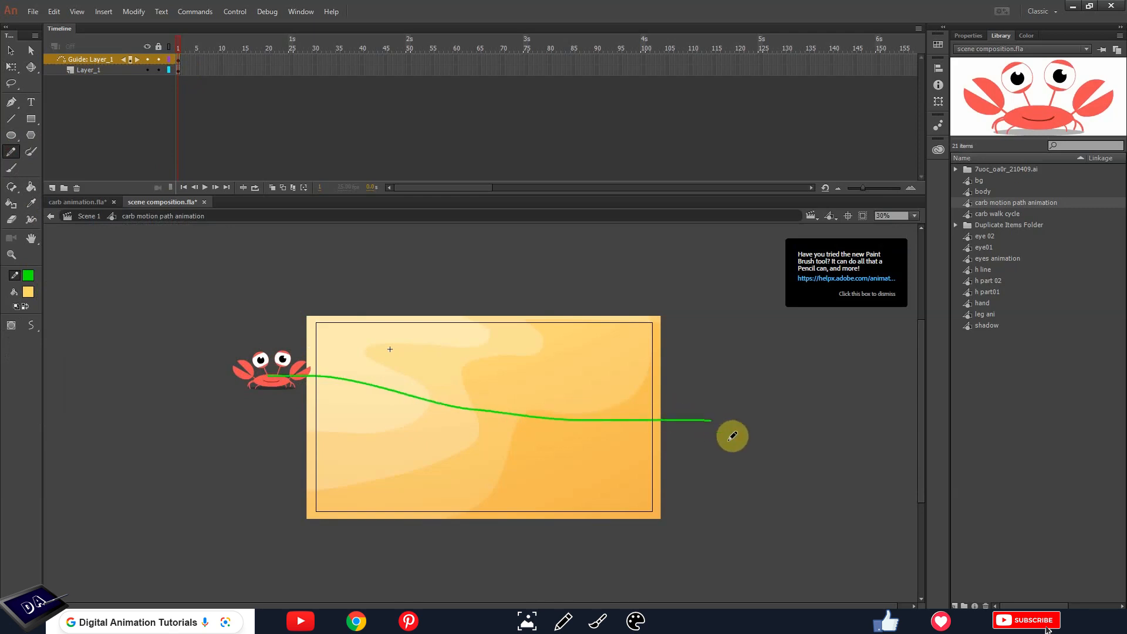
- Select the segments of the green guide path and apply Smooth to even out its curve
{"action": "key", "text": "v"}
{"action": "left_click", "coordinate": [487, 414]}
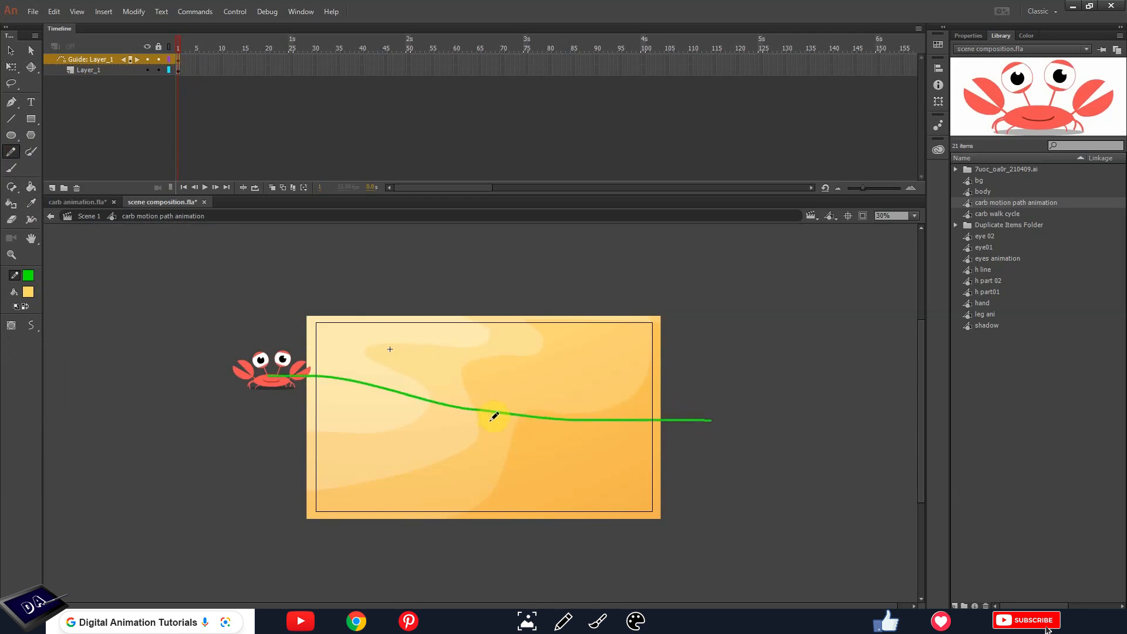
{"action": "key", "text": "ctrl+equal"}
{"action": "key", "text": "v"}
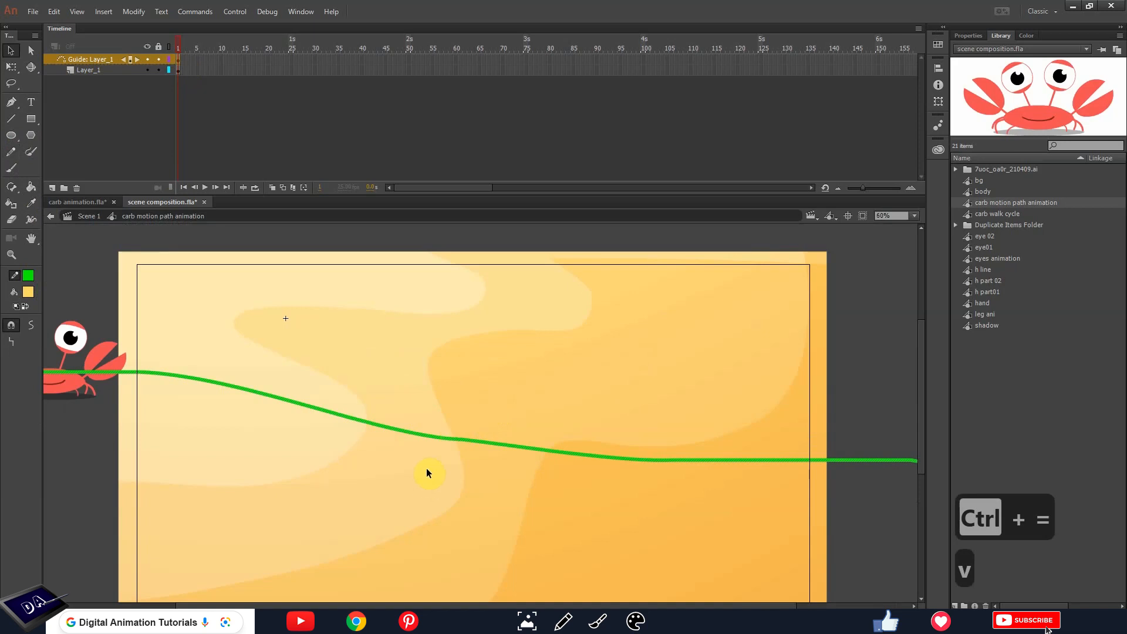
{"action": "left_click", "coordinate": [30, 325]}
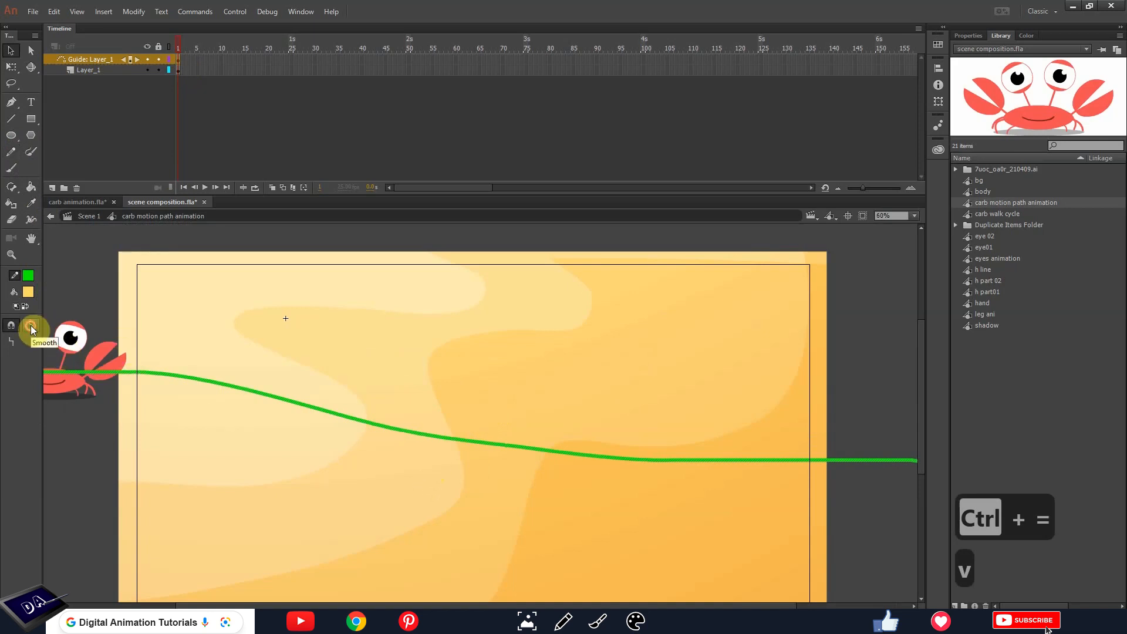
{"action": "left_click", "coordinate": [557, 456]}
{"action": "left_click", "coordinate": [536, 452]}
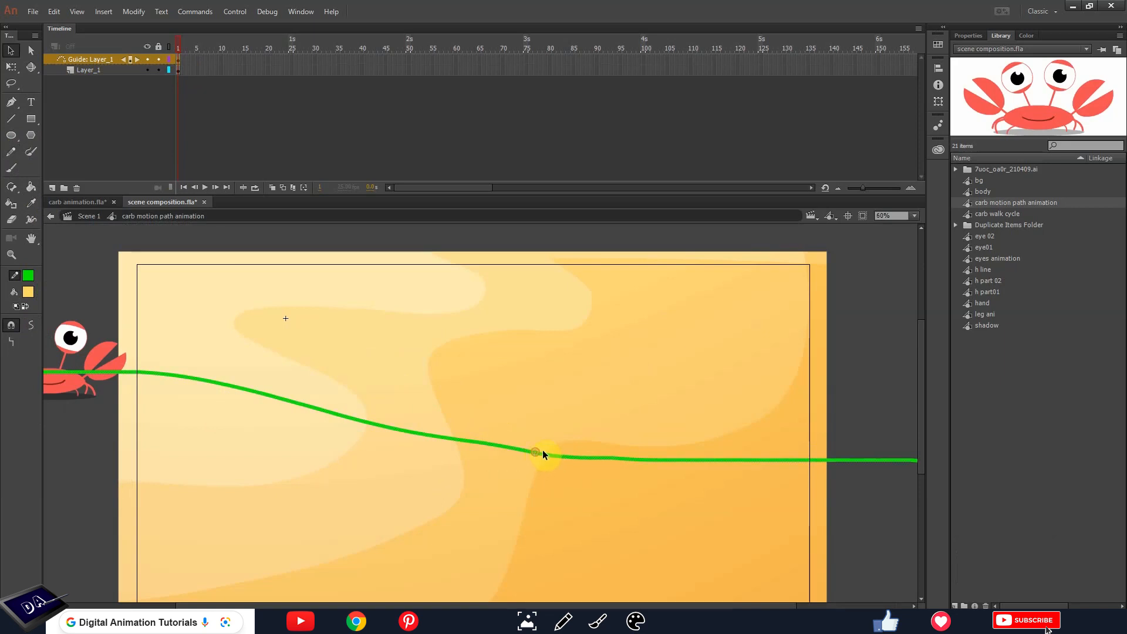
{"action": "left_click", "coordinate": [33, 325]}
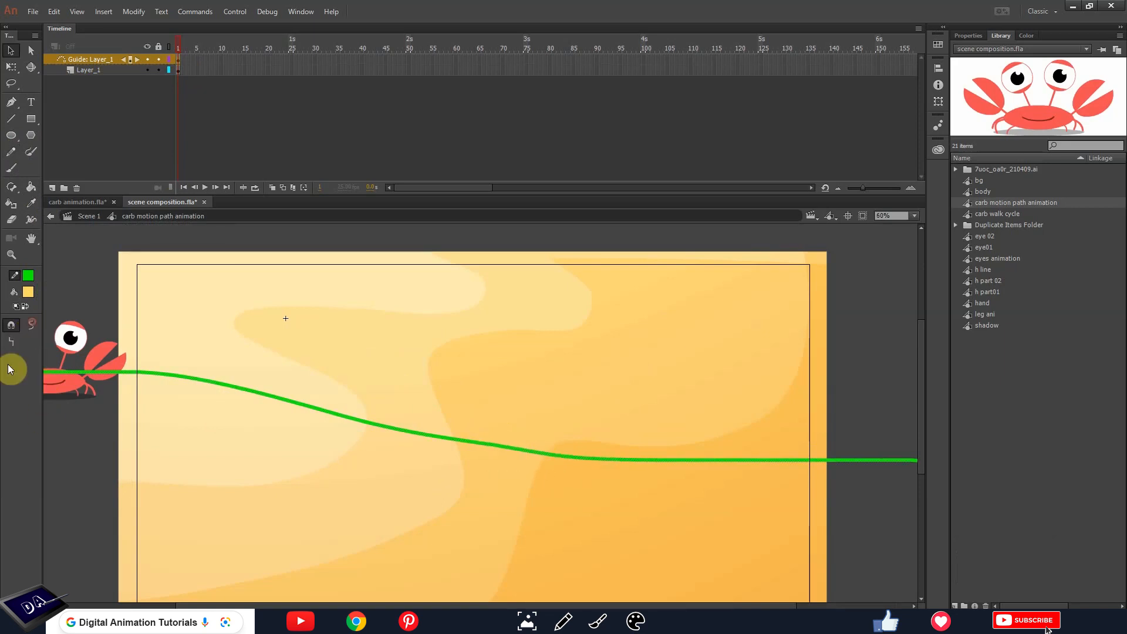
- Reshape the green guide path's curve across the background and delete its surplus end beyond the background's right edge
{"action": "left_click", "coordinate": [558, 455]}
{"action": "left_click_drag", "start_coordinate": [383, 422], "coordinate": [392, 422]}
{"action": "left_click_drag", "start_coordinate": [670, 461], "coordinate": [598, 493]}
{"action": "key", "text": "space"}
{"action": "left_click_drag", "start_coordinate": [748, 449], "coordinate": [850, 470]}
{"action": "key", "text": "Delete"}
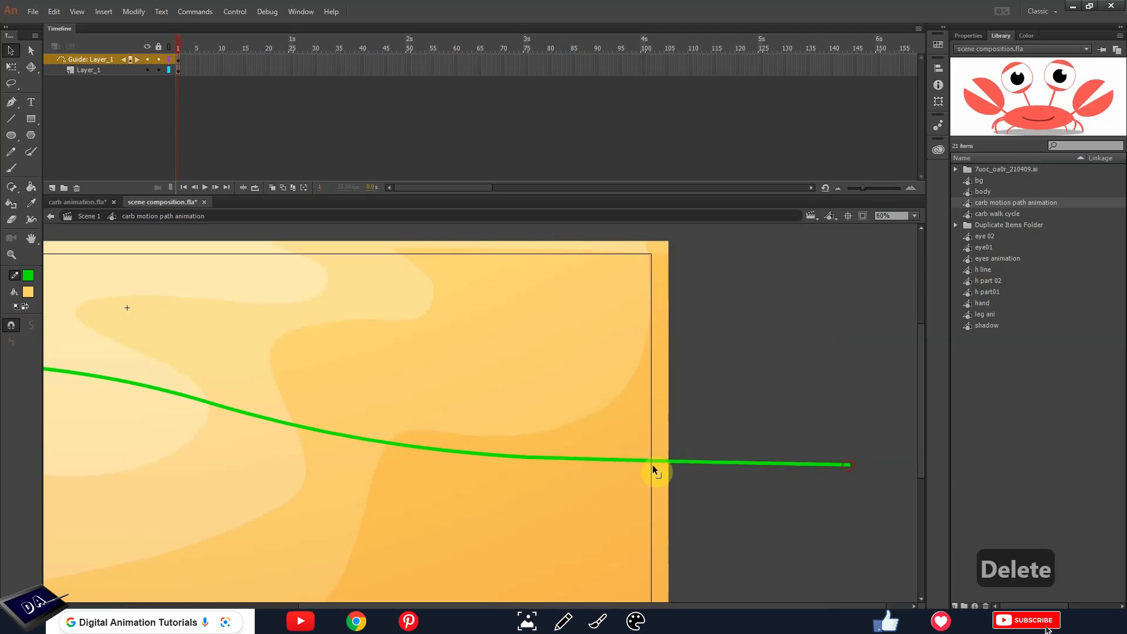
- Level out the guide path's right-hand section and attach its left end to the crab's transformation point
{"action": "scroll", "coordinate": [521, 432], "scroll_direction": "left", "scroll_amount": 5}
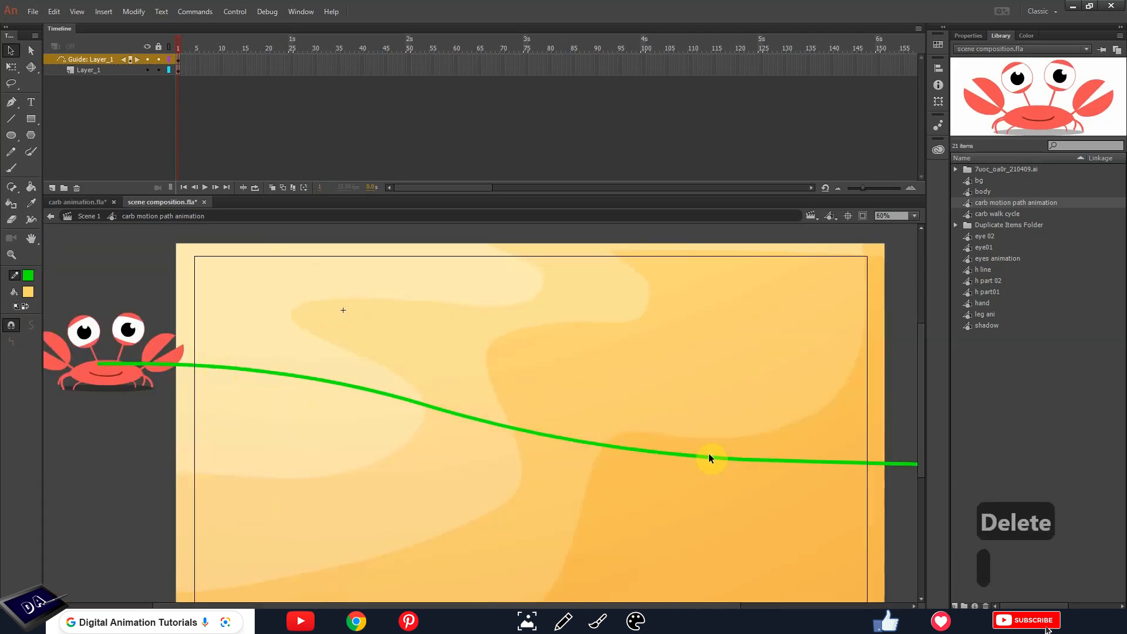
{"action": "scroll", "coordinate": [735, 465], "scroll_direction": "right", "scroll_amount": 8}
{"action": "scroll", "coordinate": [734, 466], "scroll_direction": "down", "scroll_amount": 2}
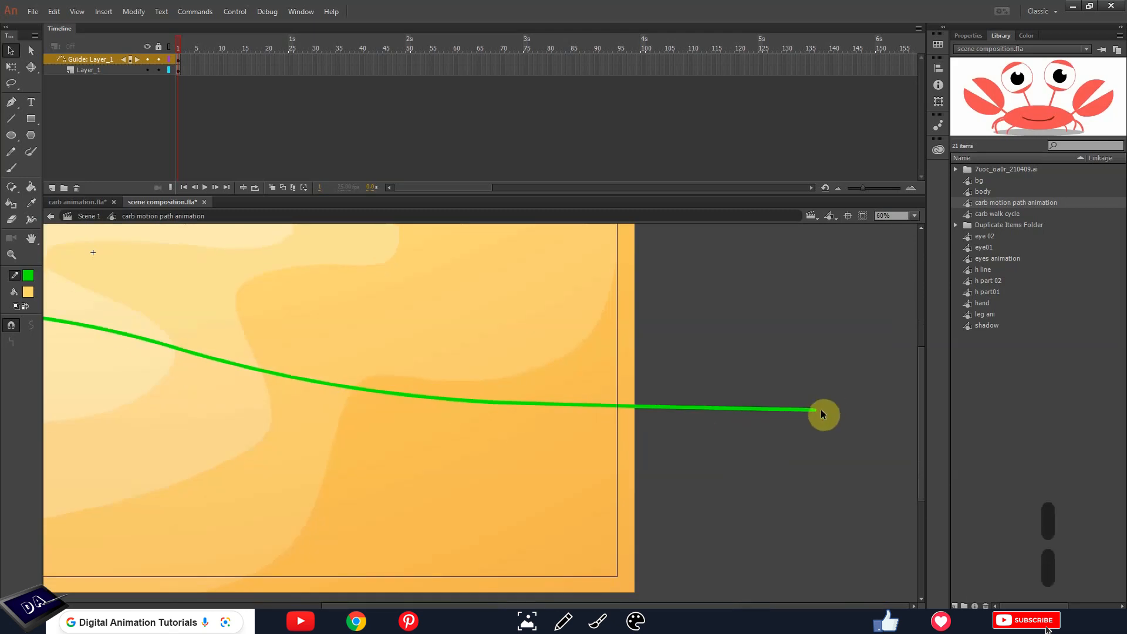
{"action": "left_click_drag", "start_coordinate": [812, 410], "coordinate": [839, 399]}
{"action": "left_click_drag", "start_coordinate": [717, 401], "coordinate": [730, 400]}
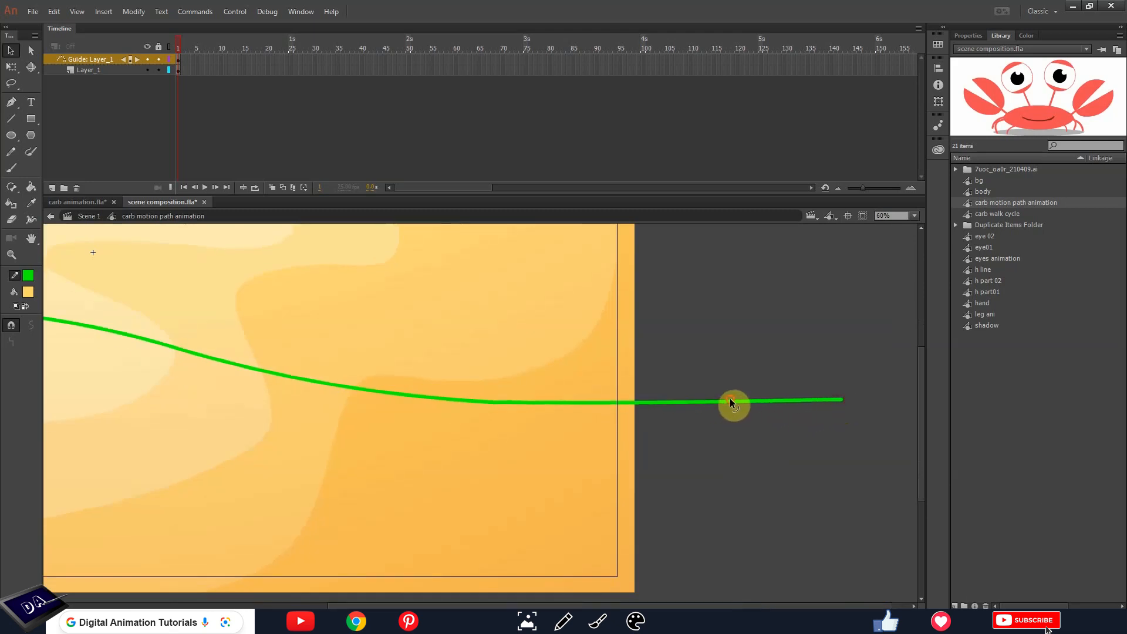
{"action": "left_click_drag", "start_coordinate": [491, 403], "coordinate": [486, 401]}
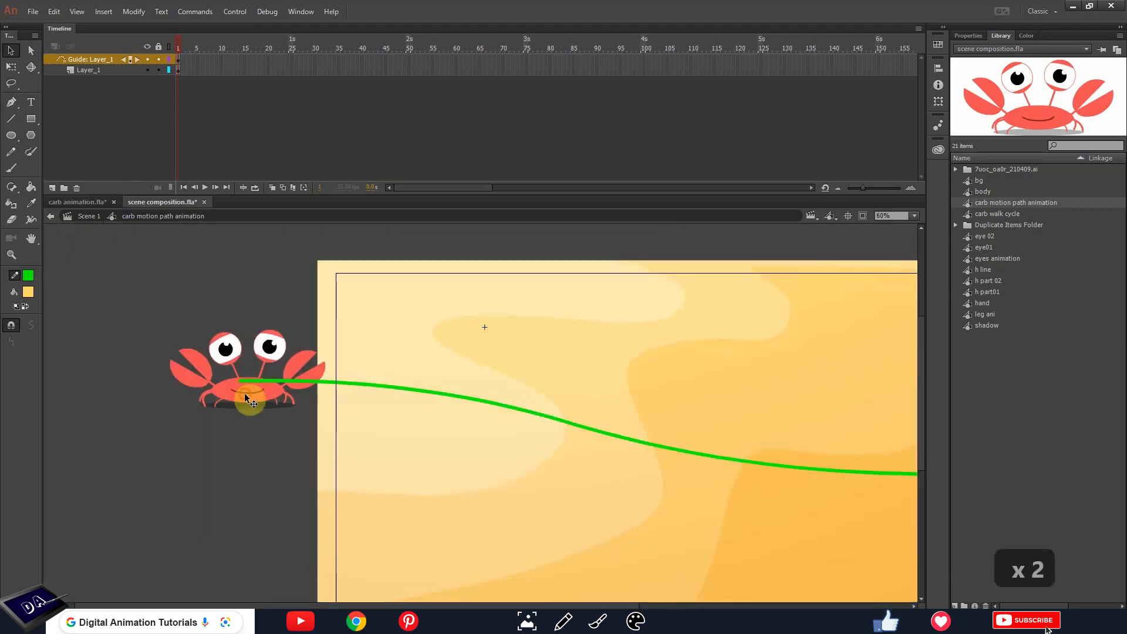
{"action": "left_click", "coordinate": [244, 392]}
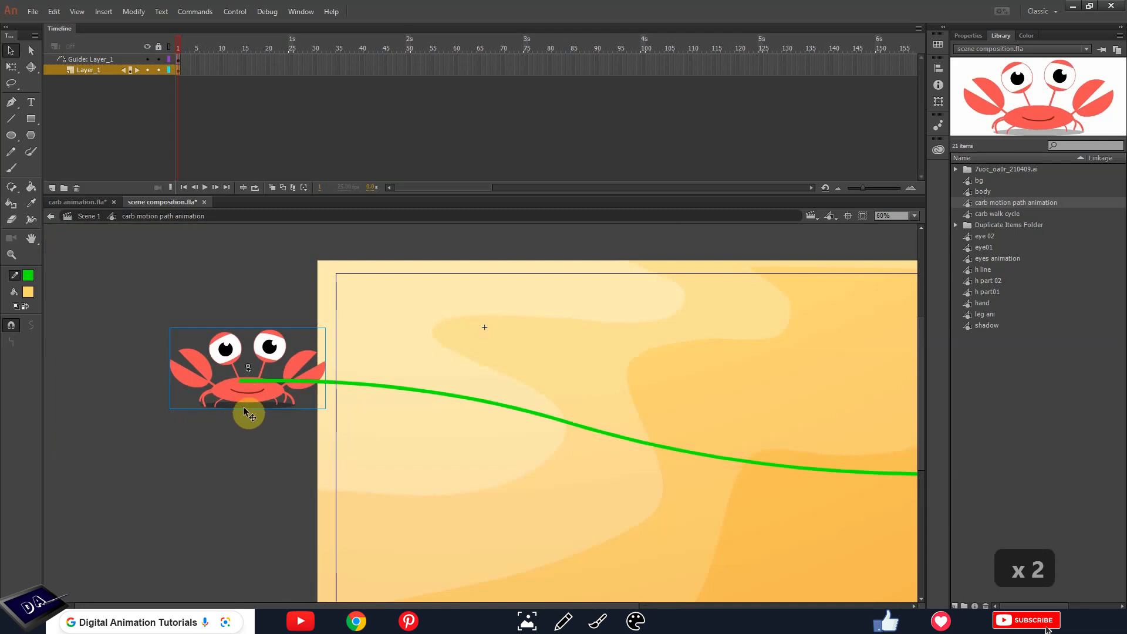
{"action": "left_click_drag", "start_coordinate": [241, 382], "coordinate": [248, 371]}
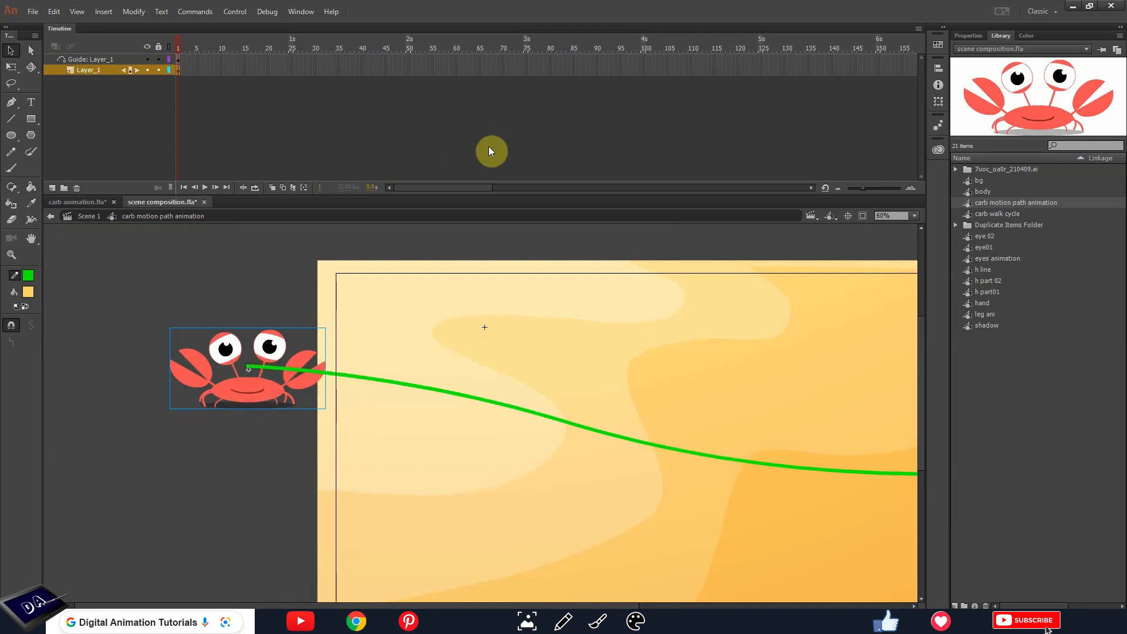
- Extend the guide layer and Layer_1 to frame 100 and insert a keyframe for the crab at frame 100 of Layer_1
{"action": "left_click_drag", "start_coordinate": [184, 42], "coordinate": [389, 42]}
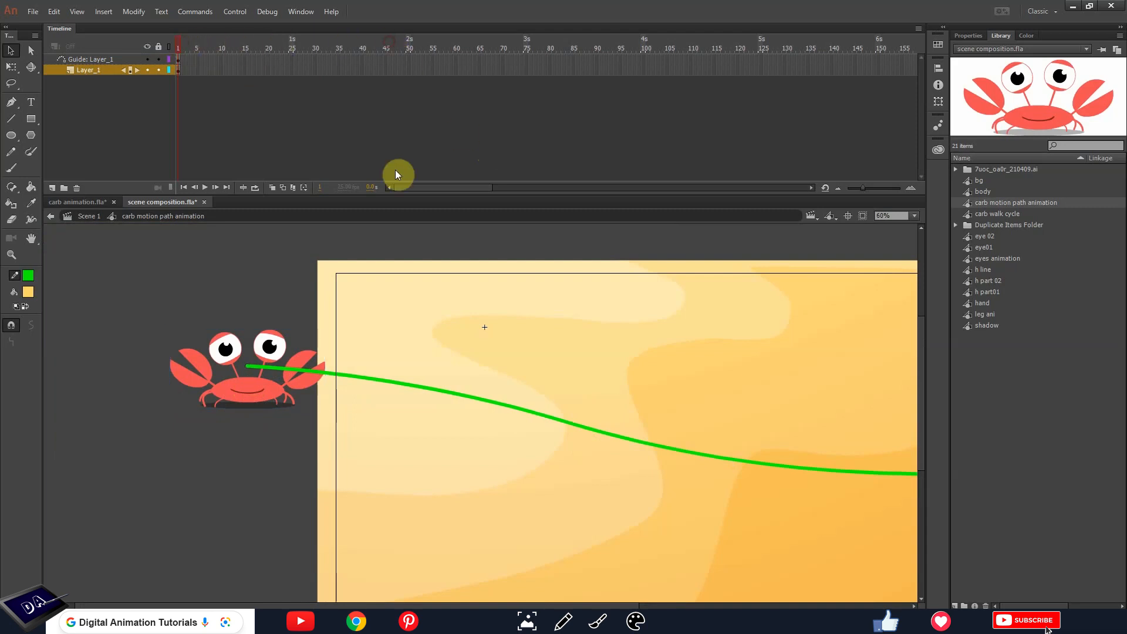
{"action": "left_click", "coordinate": [644, 73]}
{"action": "key", "text": "F5"}
{"action": "left_click_drag", "start_coordinate": [643, 47], "coordinate": [801, 107]}
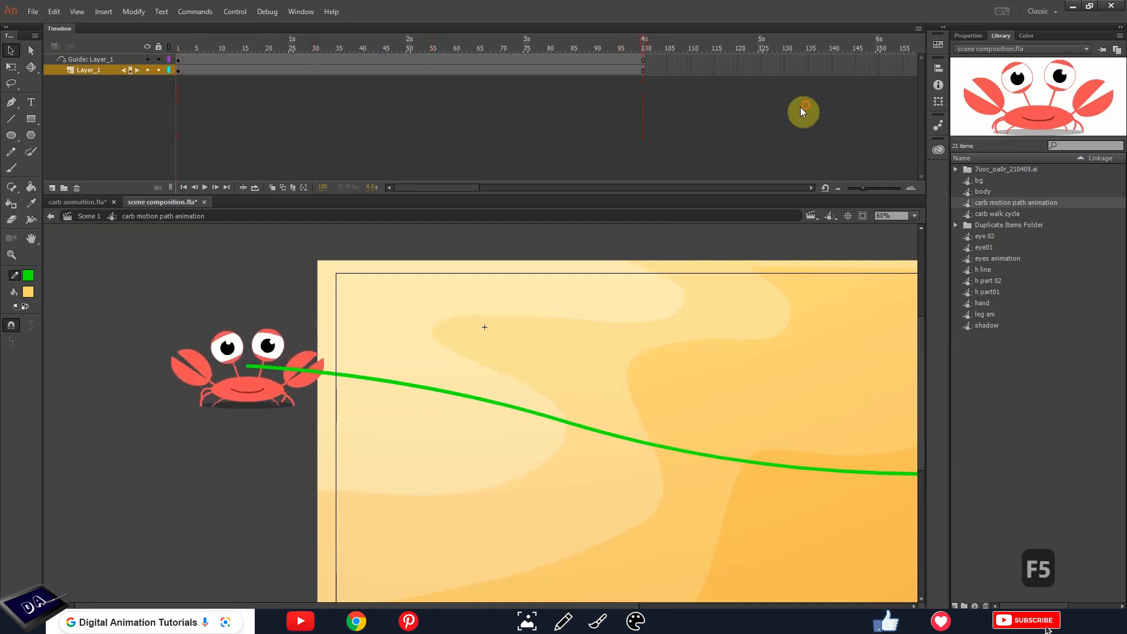
{"action": "left_click", "coordinate": [641, 71]}
{"action": "key", "text": "F6"}
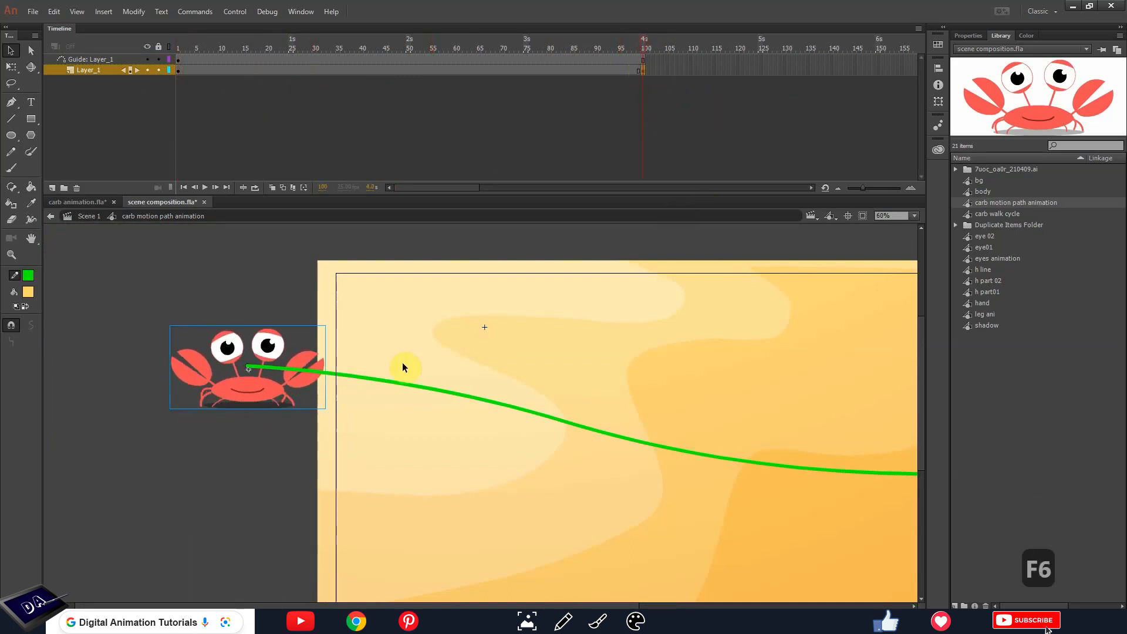
- On frame 100, move the crab to the guide path's right end and center its transformation point on the line
{"action": "key", "text": "space"}
{"action": "left_click_drag", "start_coordinate": [492, 476], "coordinate": [308, 427]}
{"action": "left_click_drag", "start_coordinate": [166, 360], "coordinate": [715, 427]}
{"action": "key", "text": "space"}
{"action": "left_click_drag", "start_coordinate": [528, 445], "coordinate": [293, 421]}
{"action": "key", "text": "q"}
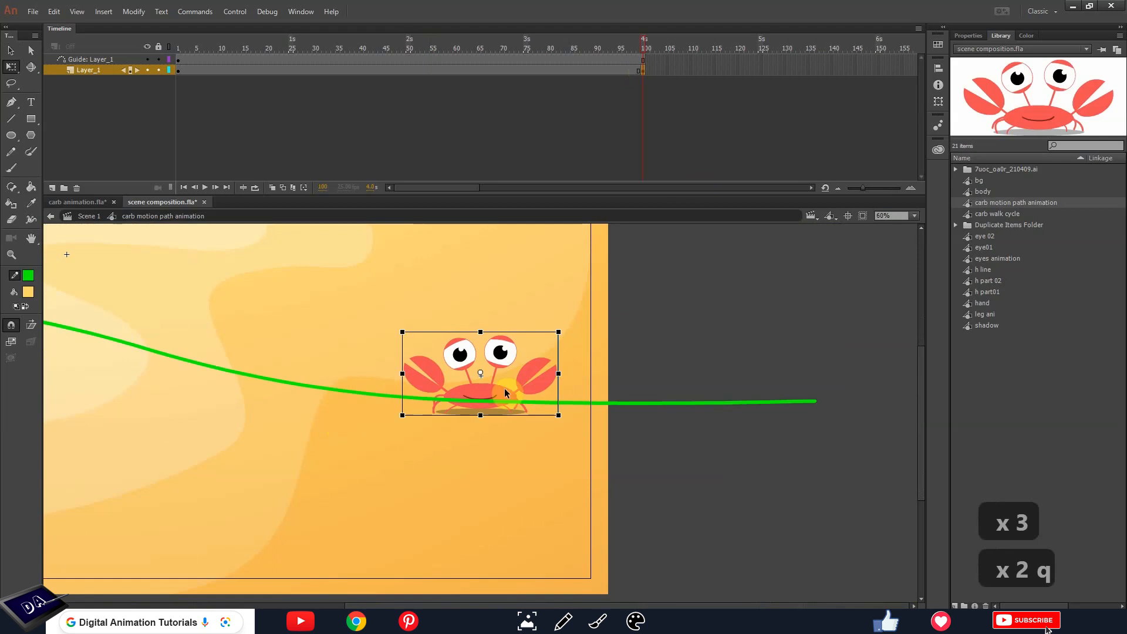
{"action": "left_click_drag", "start_coordinate": [506, 358], "coordinate": [836, 388]}
{"action": "key", "text": "ctrl+equal"}
{"action": "key", "text": "ctrl+equal"}
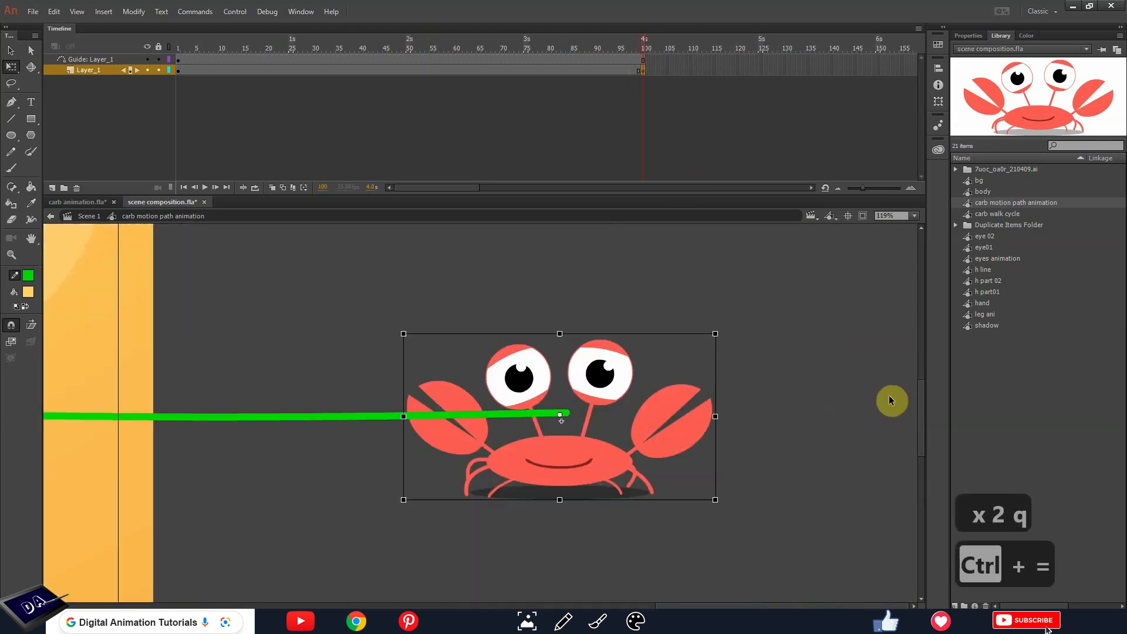
{"action": "left_click_drag", "start_coordinate": [500, 468], "coordinate": [510, 464]}
{"action": "key", "text": "Up"}
{"action": "key", "text": "Up"}
{"action": "key", "text": "Up"}
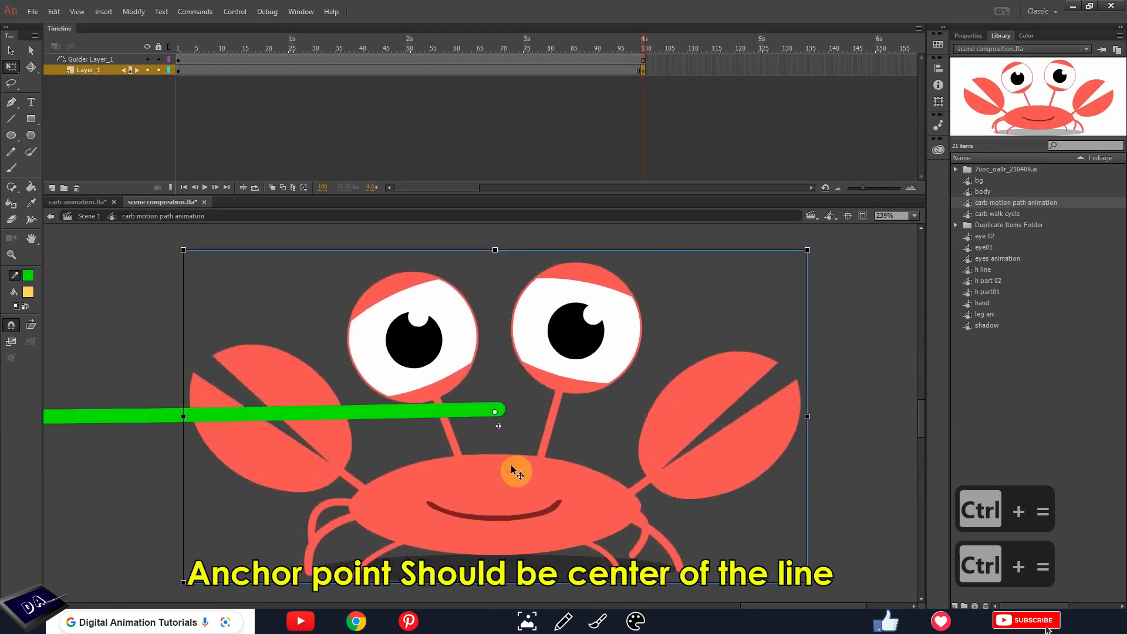
{"action": "key", "text": "Up"}
- On frame 1, align the crab's transformation point with the left end of the guide path
{"action": "key", "text": "ctrl+minus"}
{"action": "key", "text": "space"}
{"action": "left_click_drag", "start_coordinate": [276, 453], "coordinate": [999, 516]}
{"action": "left_click_drag", "start_coordinate": [362, 397], "coordinate": [933, 396]}
{"action": "left_click_drag", "start_coordinate": [290, 390], "coordinate": [761, 399]}
{"action": "left_click_drag", "start_coordinate": [349, 343], "coordinate": [378, 378]}
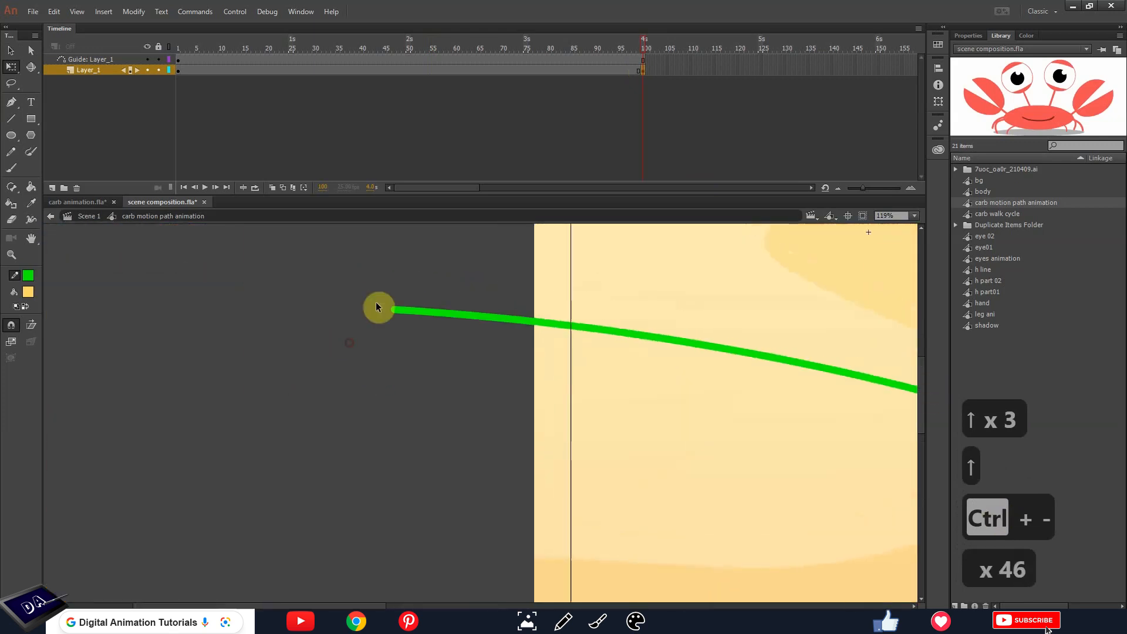
{"action": "left_click_drag", "start_coordinate": [163, 47], "coordinate": [165, 47]}
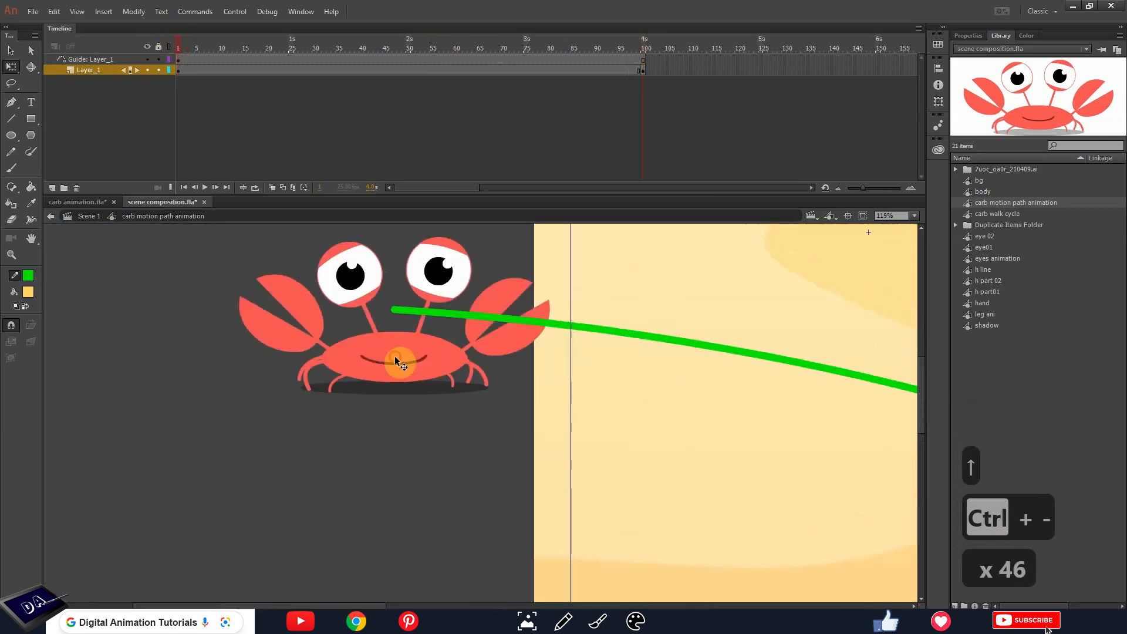
{"action": "left_click_drag", "start_coordinate": [395, 356], "coordinate": [389, 314]}
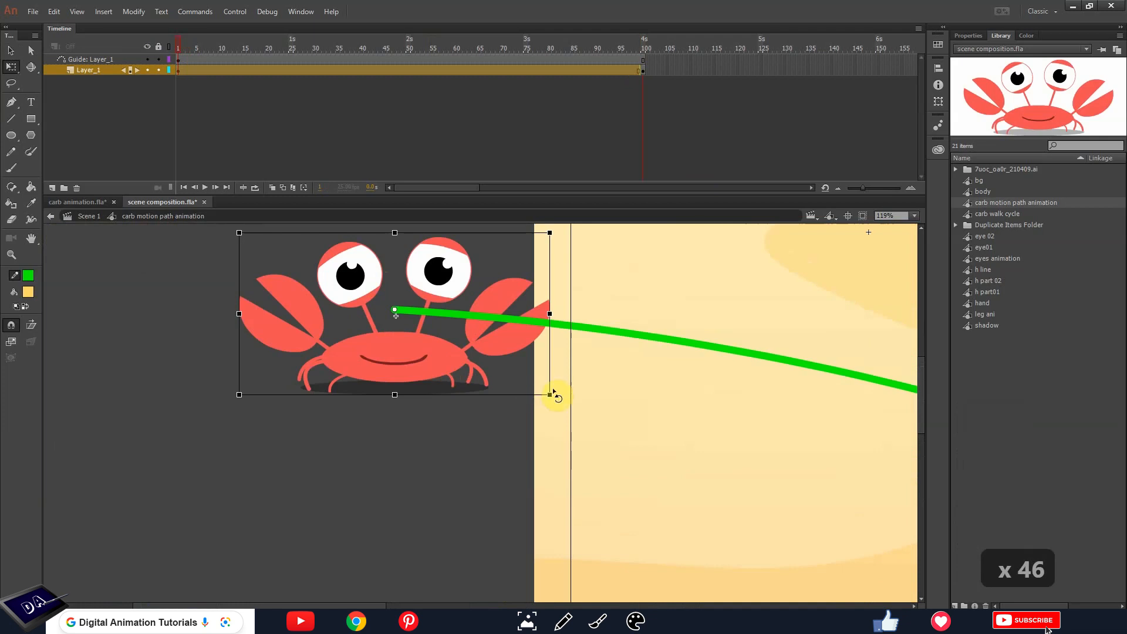
- Create a classic tween between Layer_1's two keyframes and play back the crab's movement along the path
{"action": "key", "text": "ctrl+minus"}
{"action": "key", "text": "ctrl+minus"}
{"action": "left_click_drag", "start_coordinate": [213, 49], "coordinate": [115, 84]}
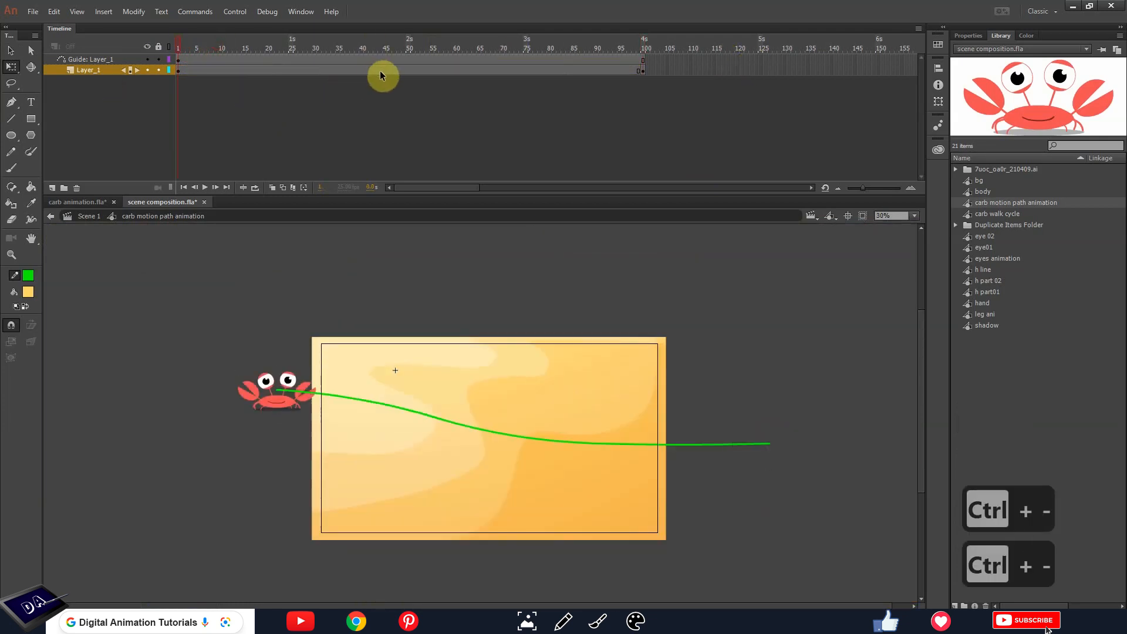
{"action": "right_click", "coordinate": [412, 70]}
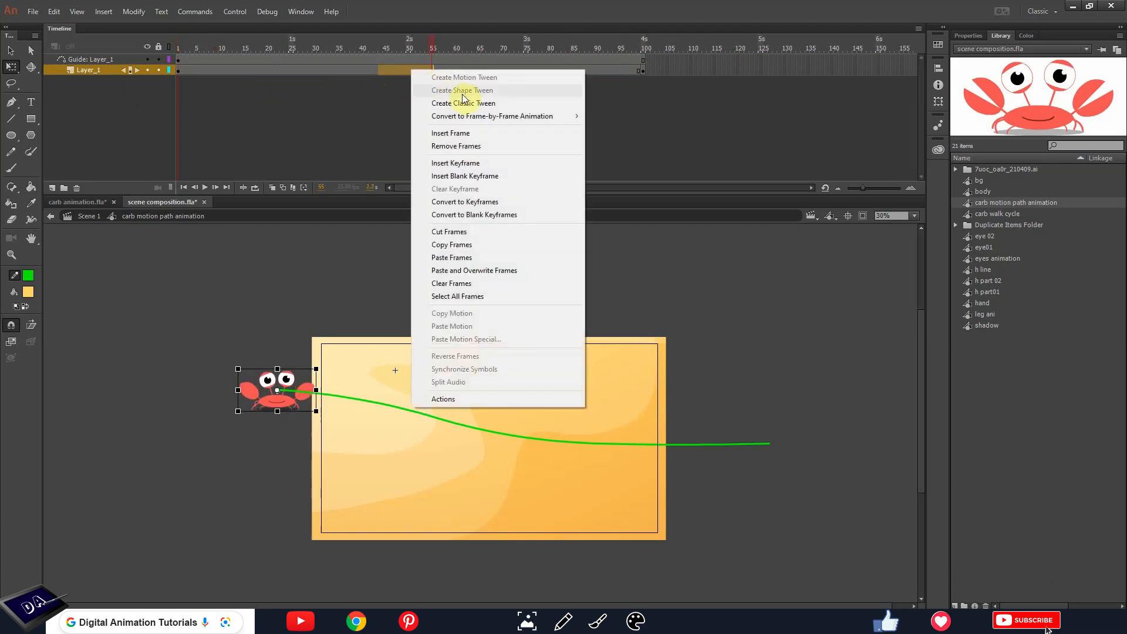
{"action": "left_click", "coordinate": [479, 102]}
{"action": "key", "text": "shift+comma"}
{"action": "key", "text": "Return"}
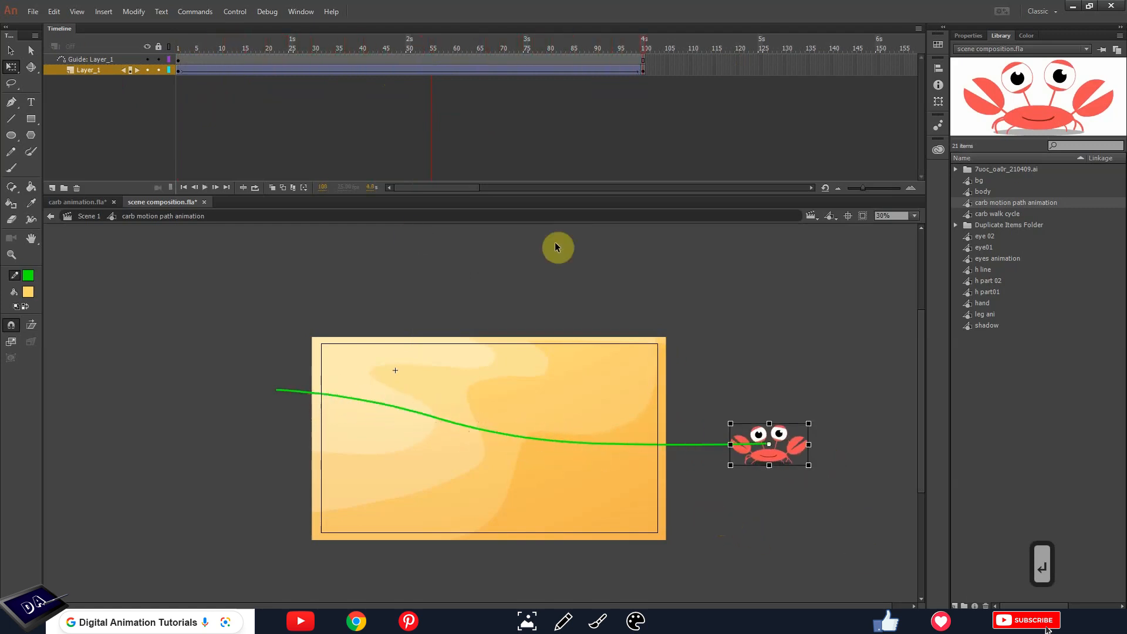
- Slow the crab's walk by inserting frames in both layers until the tween ends at frame 150, and play it back
{"action": "left_click_drag", "start_coordinate": [419, 59], "coordinate": [452, 70]}
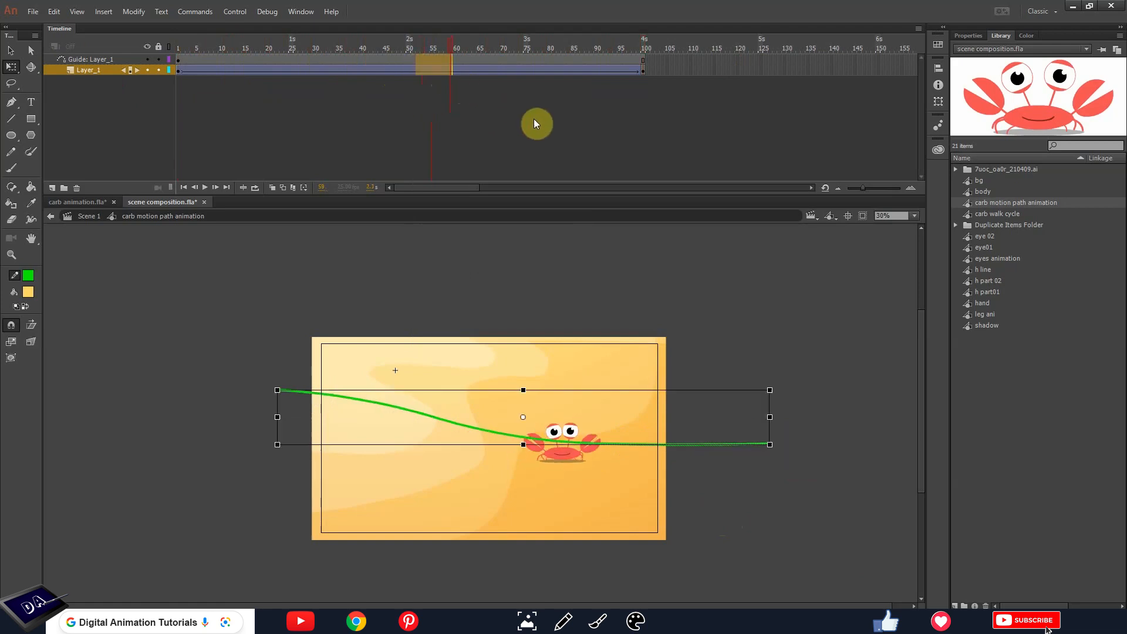
{"action": "key", "text": "F5"}
{"action": "key", "text": "F5"}
{"action": "key", "text": "F5"}
{"action": "key", "text": "F5"}
{"action": "left_click", "coordinate": [743, 46]}
{"action": "key", "text": "F5"}
{"action": "key", "text": "F5"}
{"action": "key", "text": "F5"}
{"action": "key", "text": "F5"}
{"action": "key", "text": "F5"}
{"action": "key", "text": "F5"}
{"action": "key", "text": "F5"}
{"action": "key", "text": "F5"}
{"action": "key", "text": "F5"}
{"action": "key", "text": "F5"}
{"action": "key", "text": "F5"}
{"action": "key", "text": "F5"}
{"action": "key", "text": "F5"}
{"action": "key", "text": "F5"}
{"action": "key", "text": "F5"}
{"action": "key", "text": "F5"}
{"action": "key", "text": "F5"}
{"action": "key", "text": "F5"}
{"action": "key", "text": "F5"}
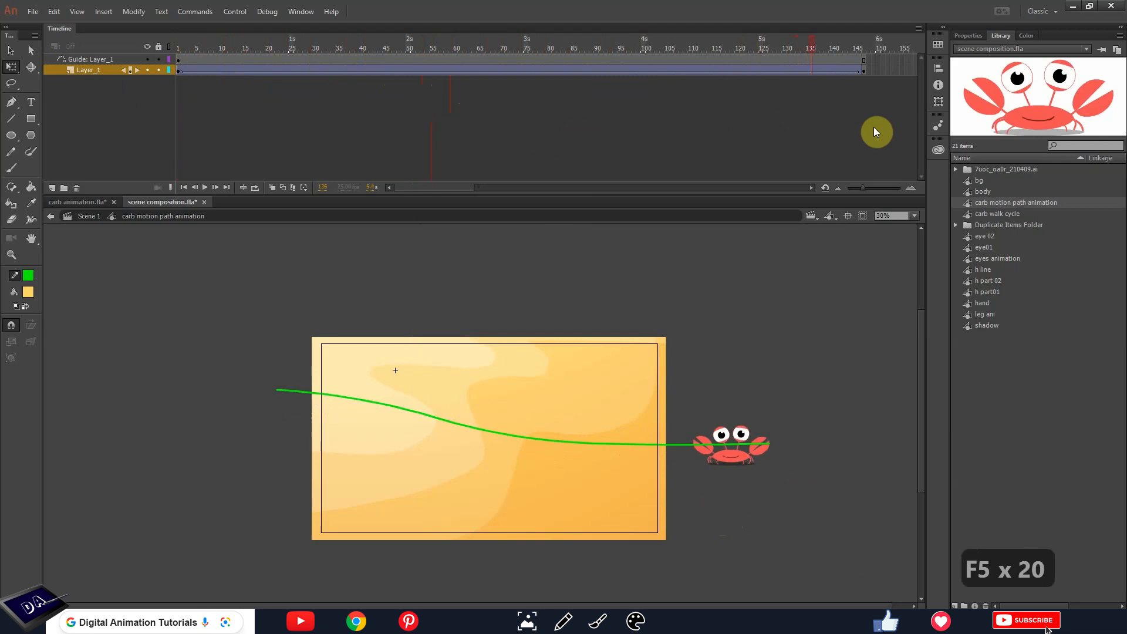
{"action": "key", "text": "Return"}
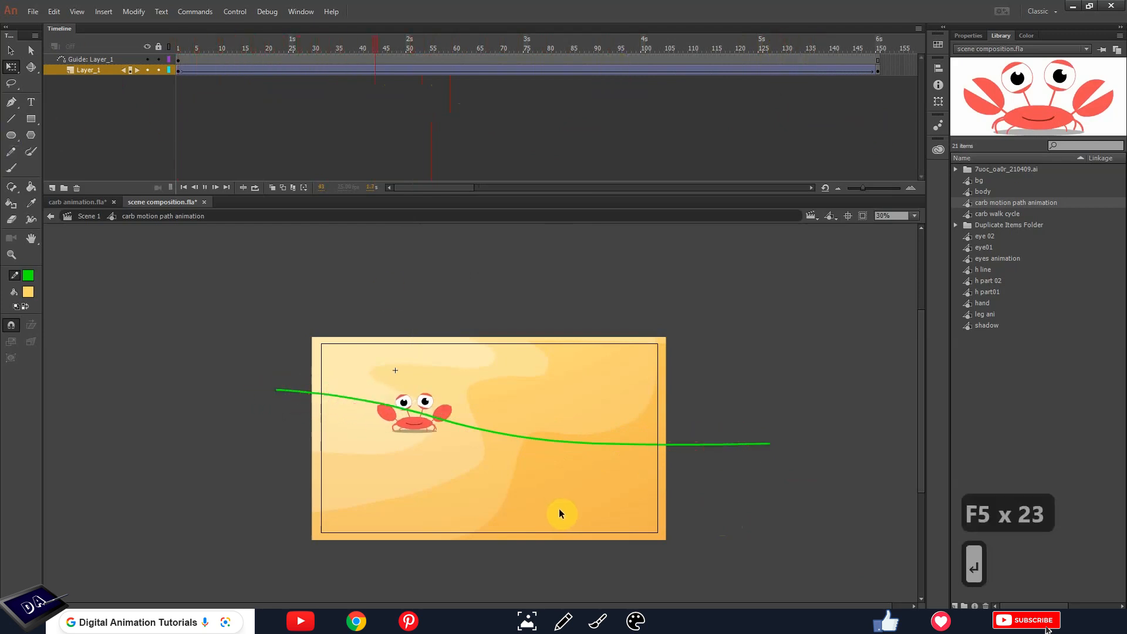
- Lengthen the crab's tween and guide layer to end at frame 200 by inserting frames and trimming the excess
{"action": "key", "text": "ctrl+2"}
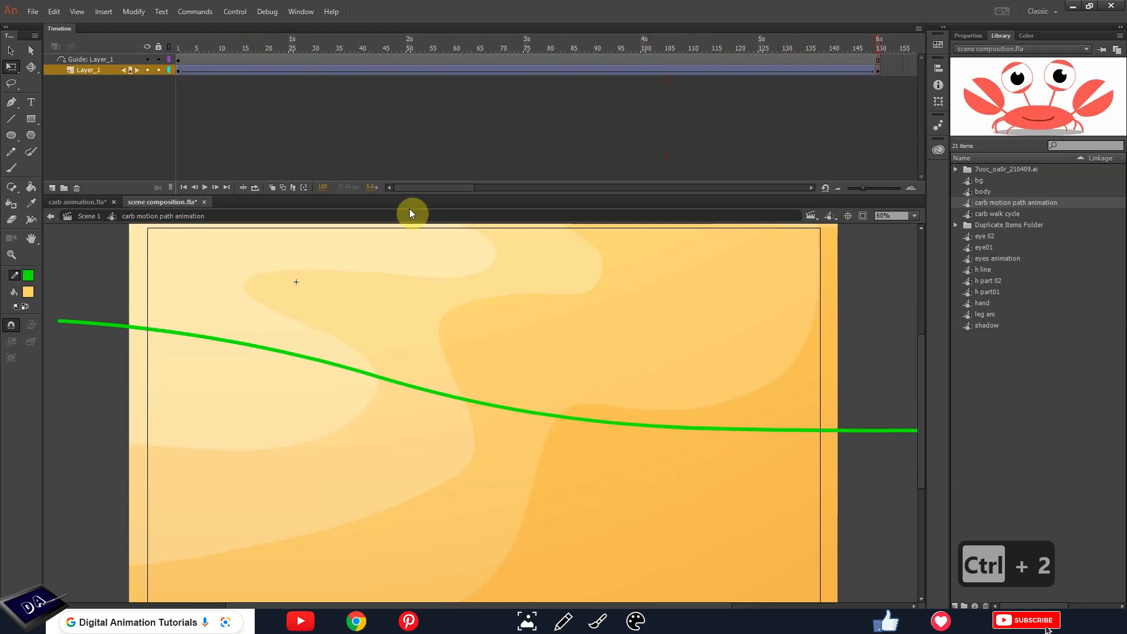
{"action": "left_click_drag", "start_coordinate": [433, 194], "coordinate": [466, 194]}
{"action": "left_click_drag", "start_coordinate": [396, 75], "coordinate": [468, 80]}
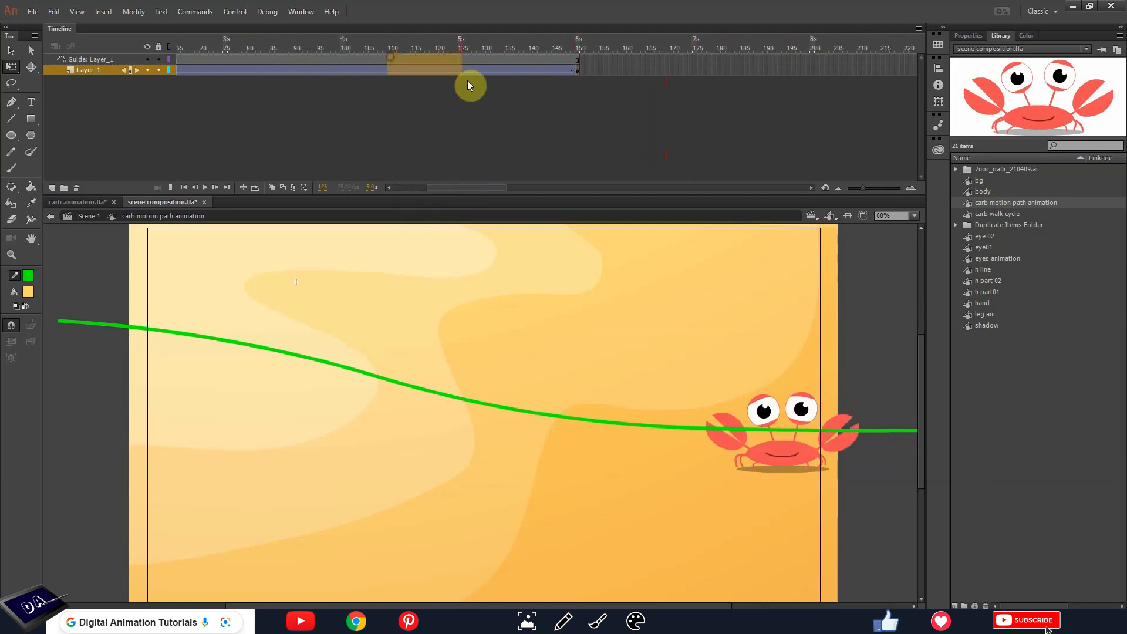
{"action": "key", "text": "F5"}
{"action": "key", "text": "F5"}
{"action": "key", "text": "F5"}
{"action": "left_click", "coordinate": [748, 47]}
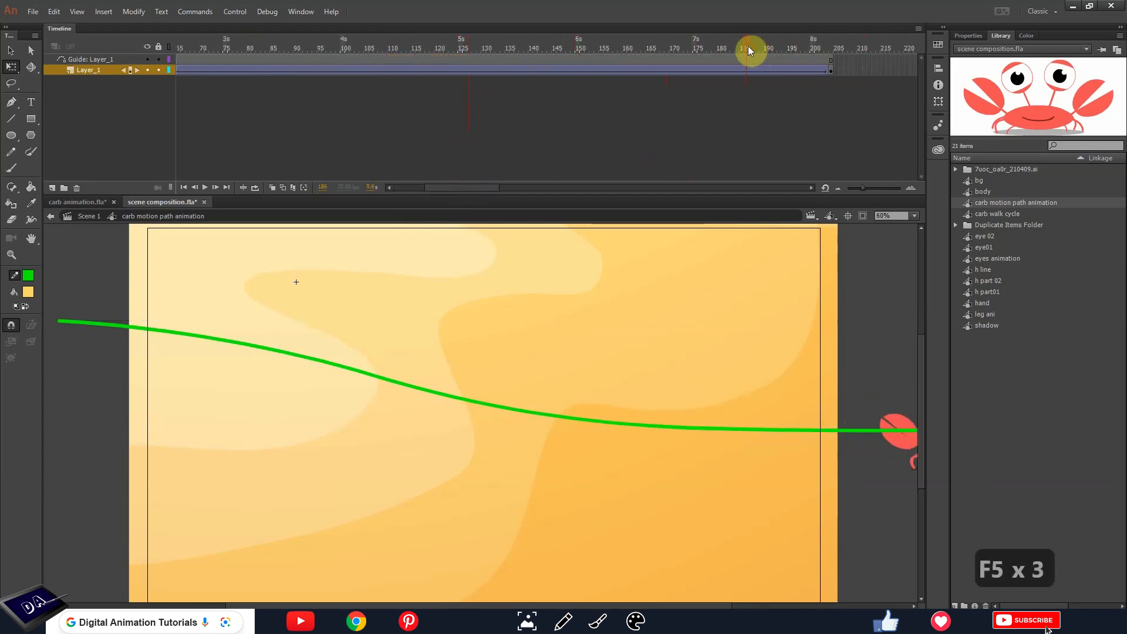
{"action": "key", "text": "shift+F5"}
{"action": "key", "text": "shift+F5"}
{"action": "key", "text": "shift+F5"}
{"action": "key", "text": "shift+F5"}
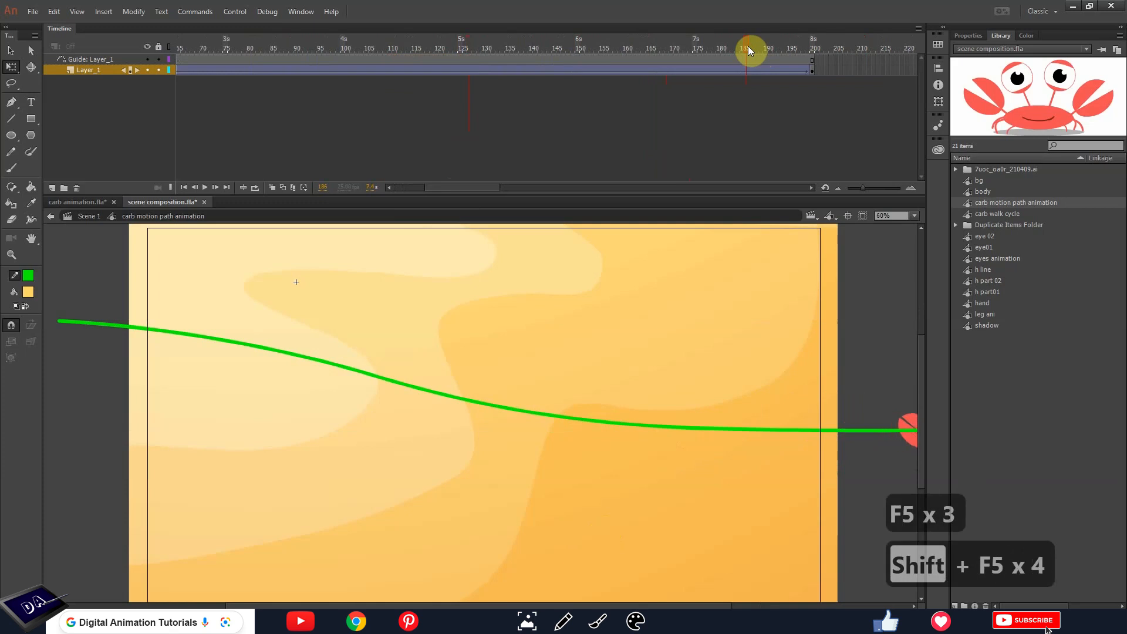
- Hide the guide layer and play the crab animation over the background
{"action": "key", "text": "Return"}
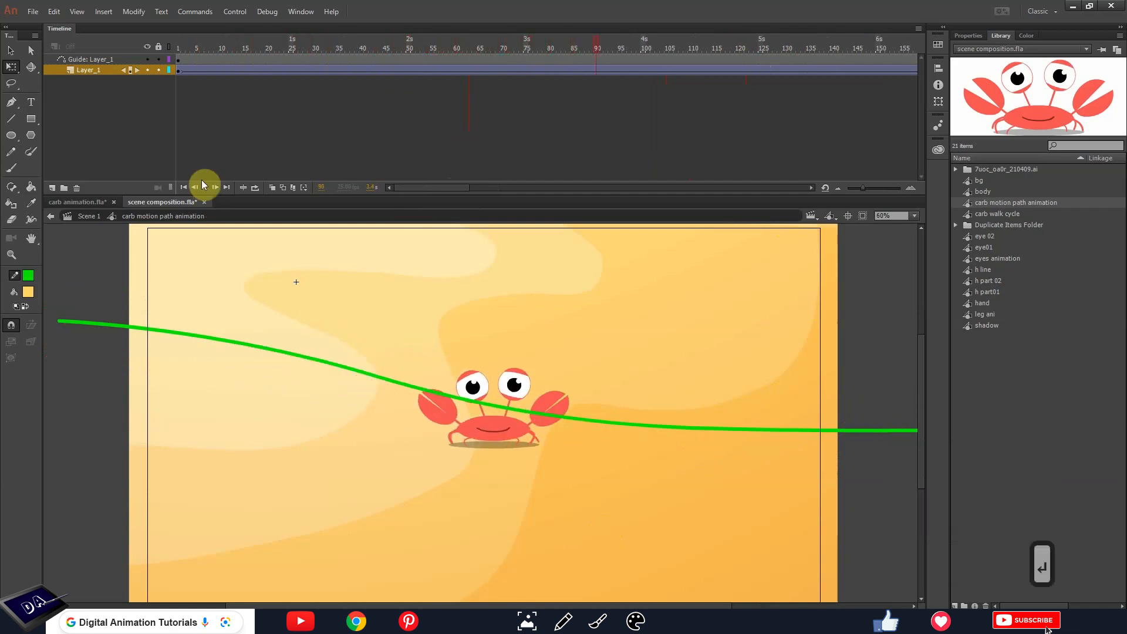
{"action": "left_click", "coordinate": [147, 60]}
{"action": "key", "text": "Return"}
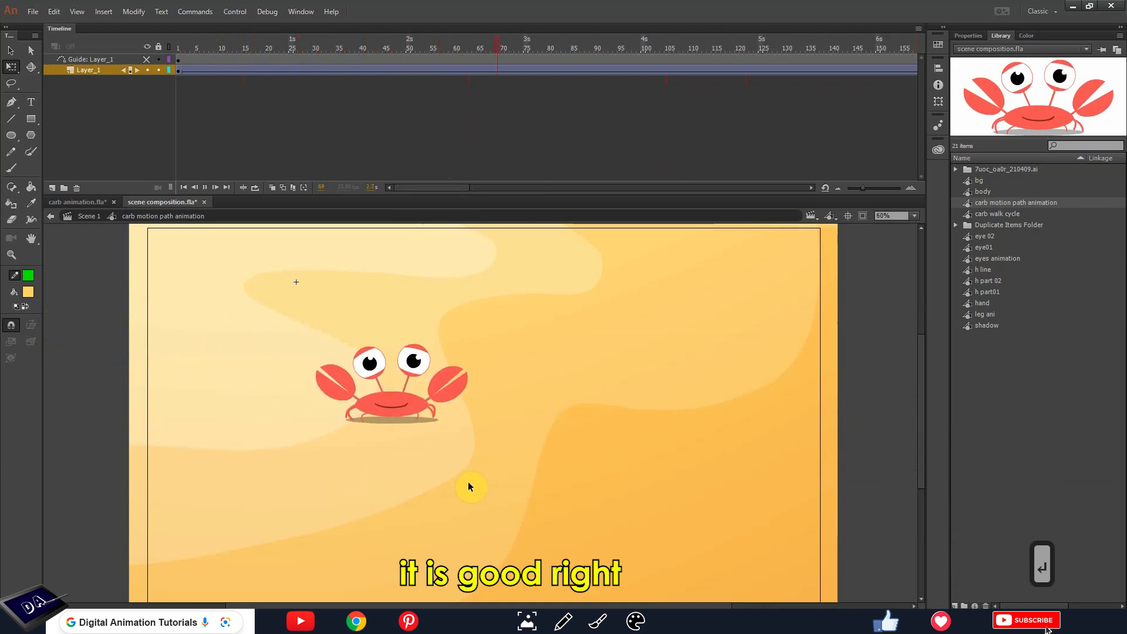
- Return to Scene 1, extend the crab and background layers with more frames, and preview the scene animation
{"action": "left_click", "coordinate": [84, 217]}
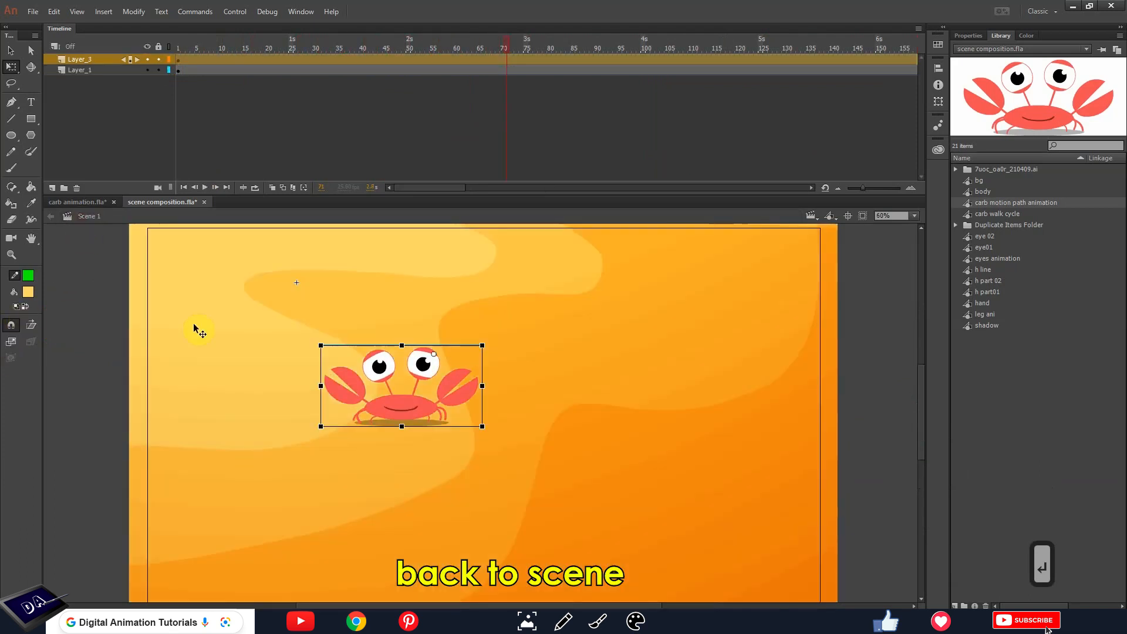
{"action": "left_click", "coordinate": [449, 147]}
{"action": "left_click_drag", "start_coordinate": [431, 187], "coordinate": [608, 188]}
{"action": "left_click_drag", "start_coordinate": [737, 59], "coordinate": [739, 84]}
{"action": "key", "text": "F5"}
{"action": "left_click", "coordinate": [869, 314]}
{"action": "key", "text": "Return"}
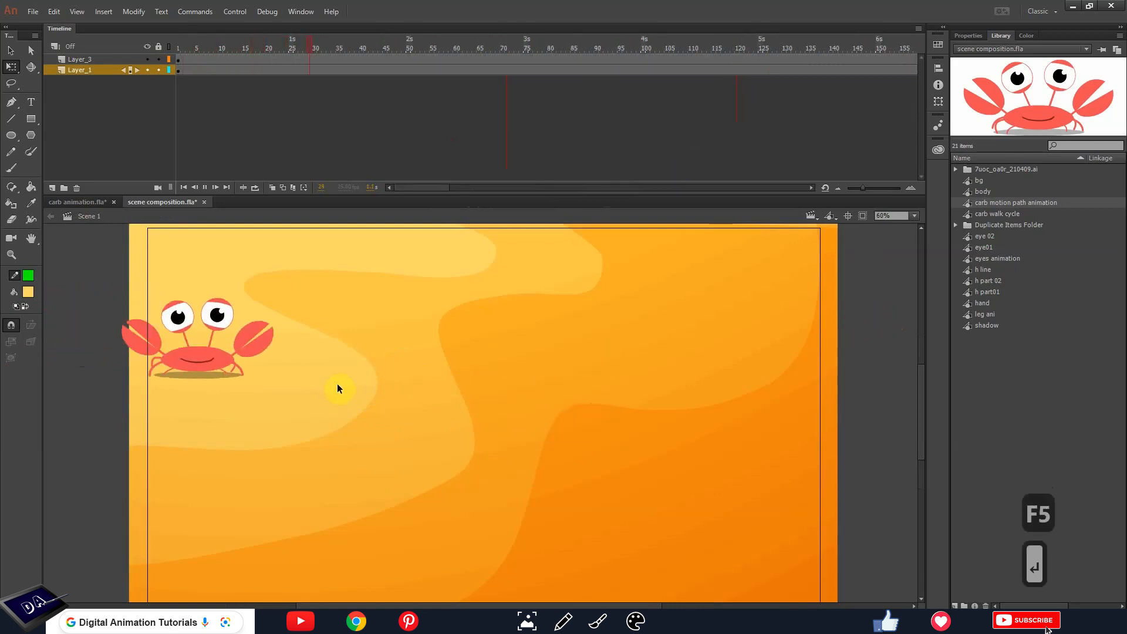
{"action": "key", "text": "Return"}
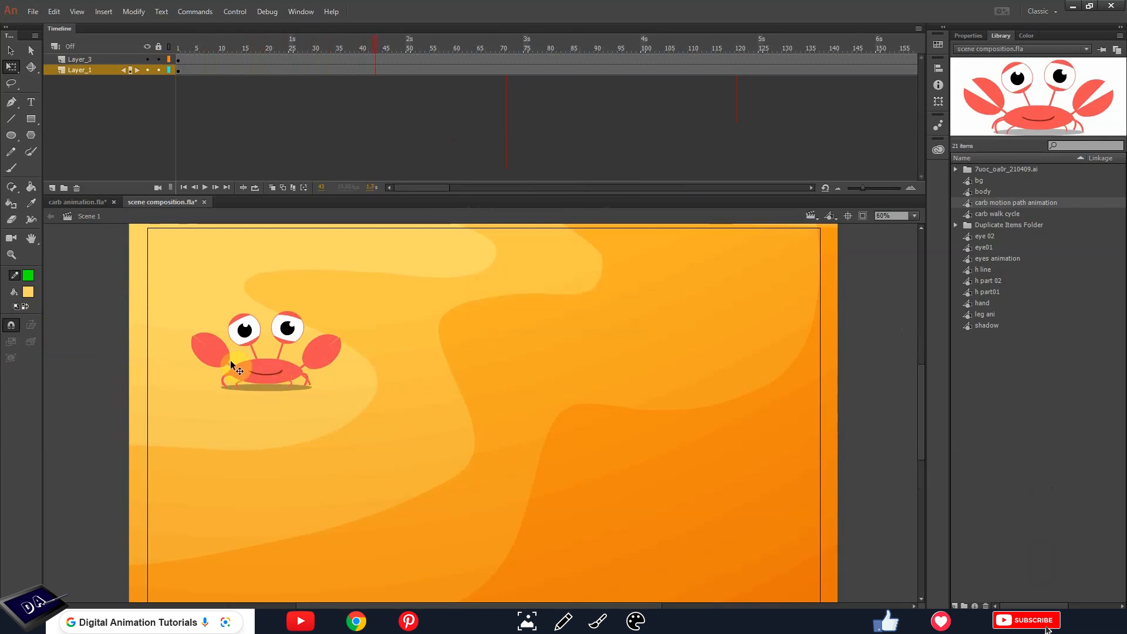
- Copy the crab instance, paste the duplicate in place on the same layer, and open its instance properties
{"action": "left_click", "coordinate": [274, 379]}
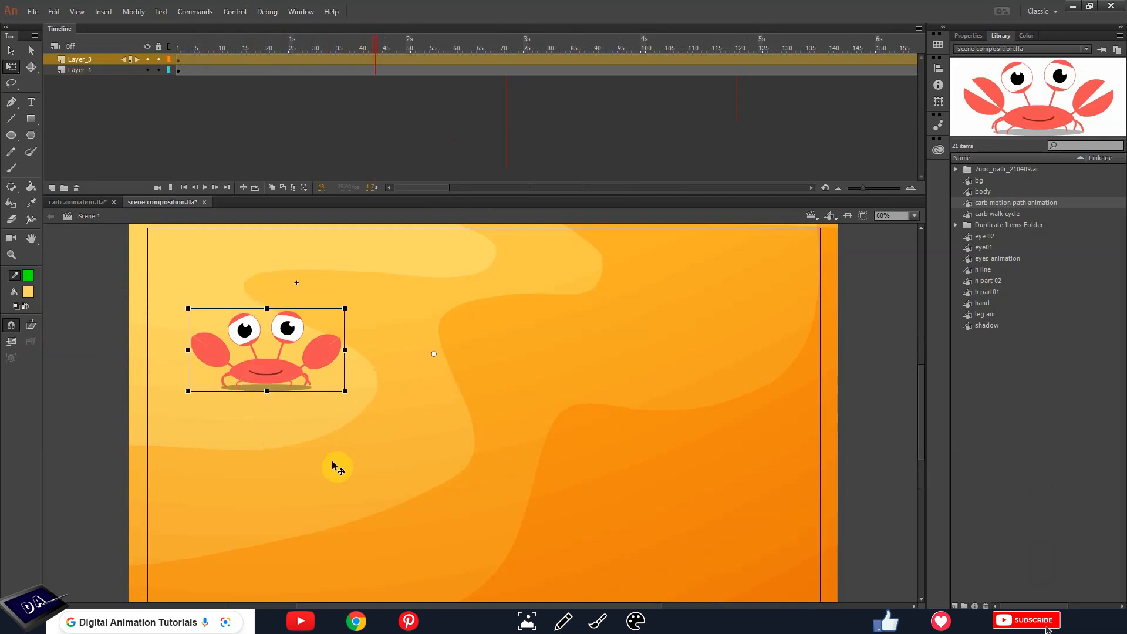
{"action": "key", "text": "ctrl+c"}
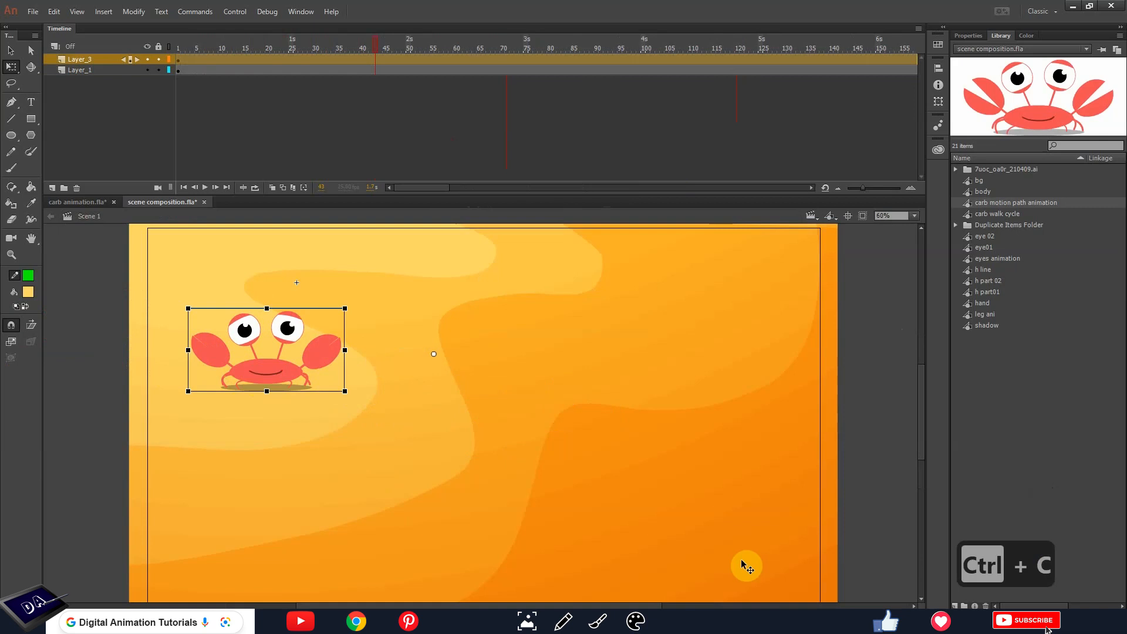
{"action": "key", "text": "ctrl+shift+v"}
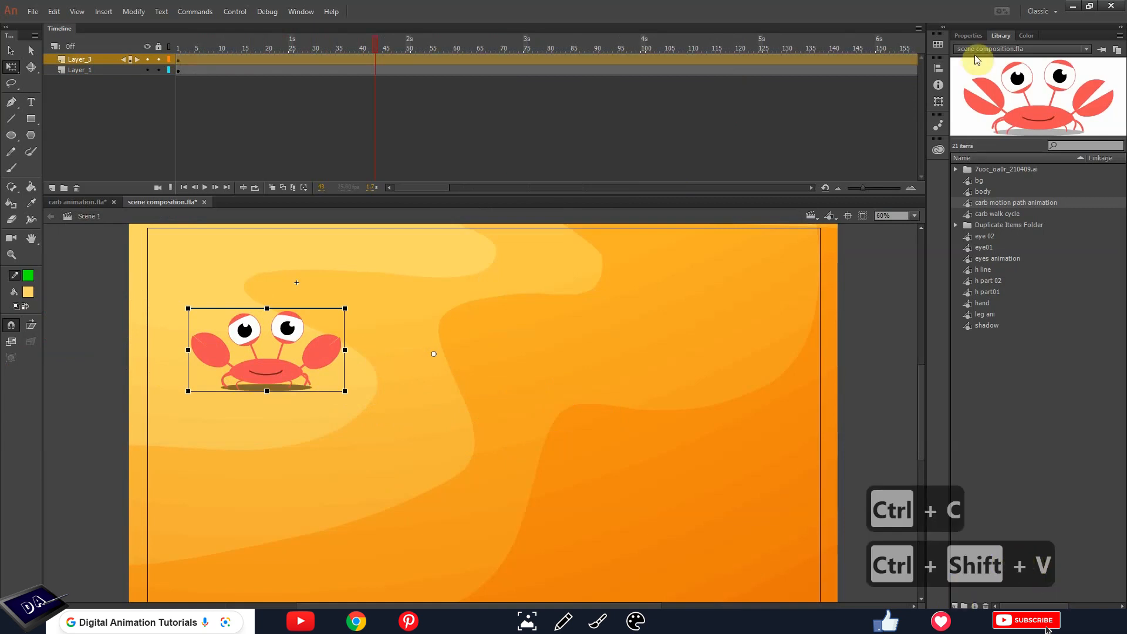
{"action": "left_click", "coordinate": [967, 35]}
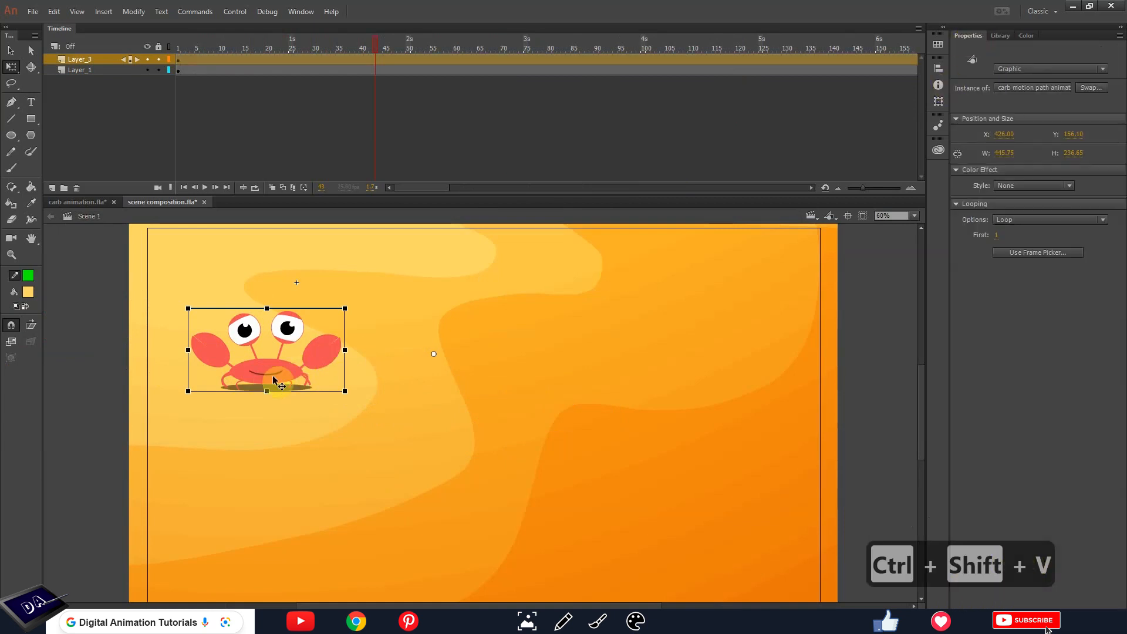
- Set the duplicate crab's first loop frame to 40 and play the two crabs over the background
{"action": "left_click", "coordinate": [996, 235]}
{"action": "type", "text": "30"}
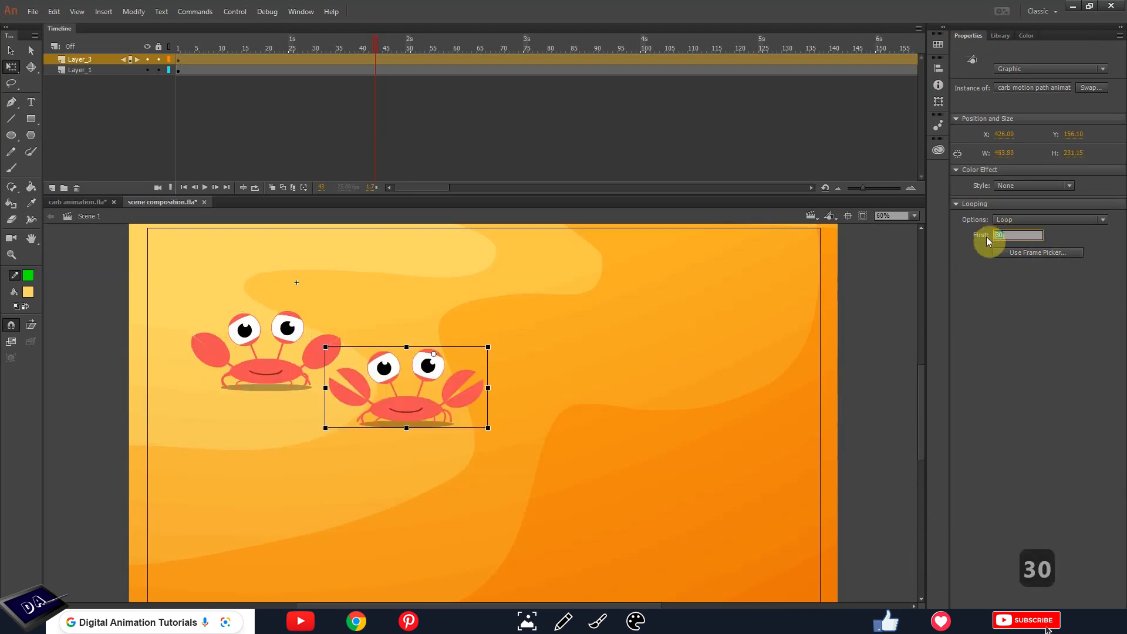
{"action": "type", "text": "40"}
{"action": "key", "text": "Return"}
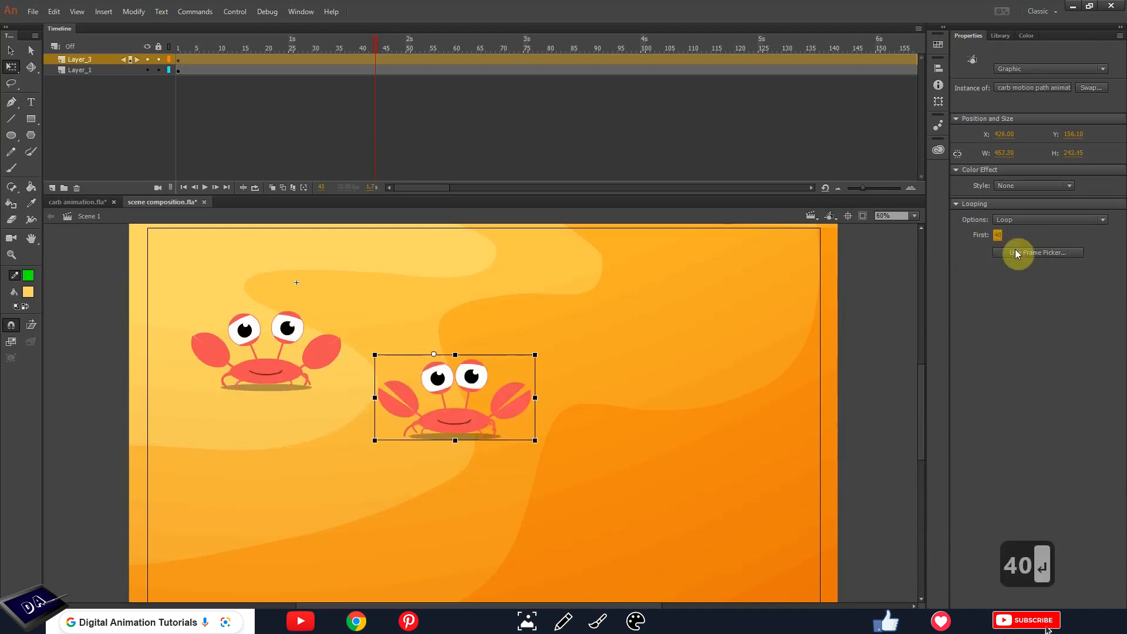
{"action": "left_click", "coordinate": [500, 471]}
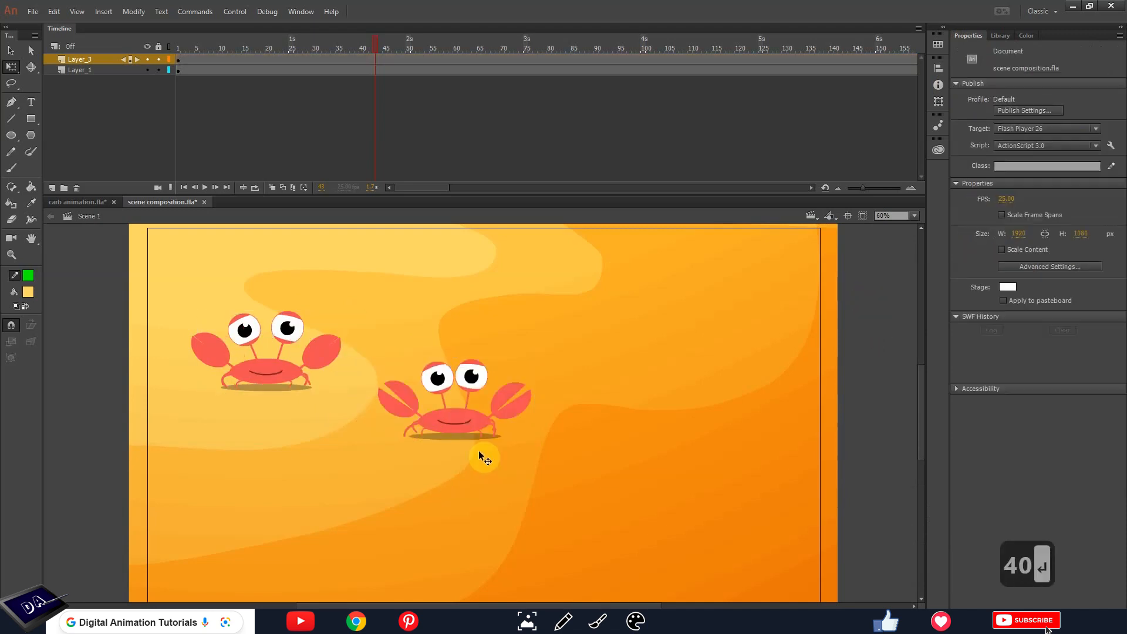
{"action": "key", "text": "Return"}
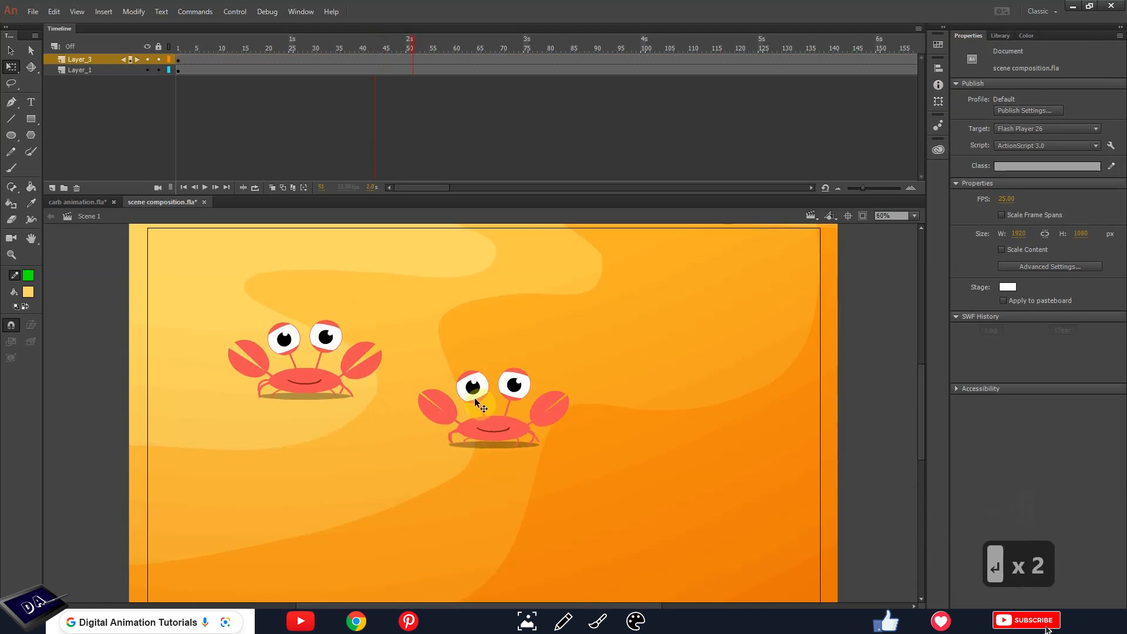
- Copy the second crab, paste it in place, and set the new copy's first loop frame to 80
{"action": "left_click", "coordinate": [494, 434]}
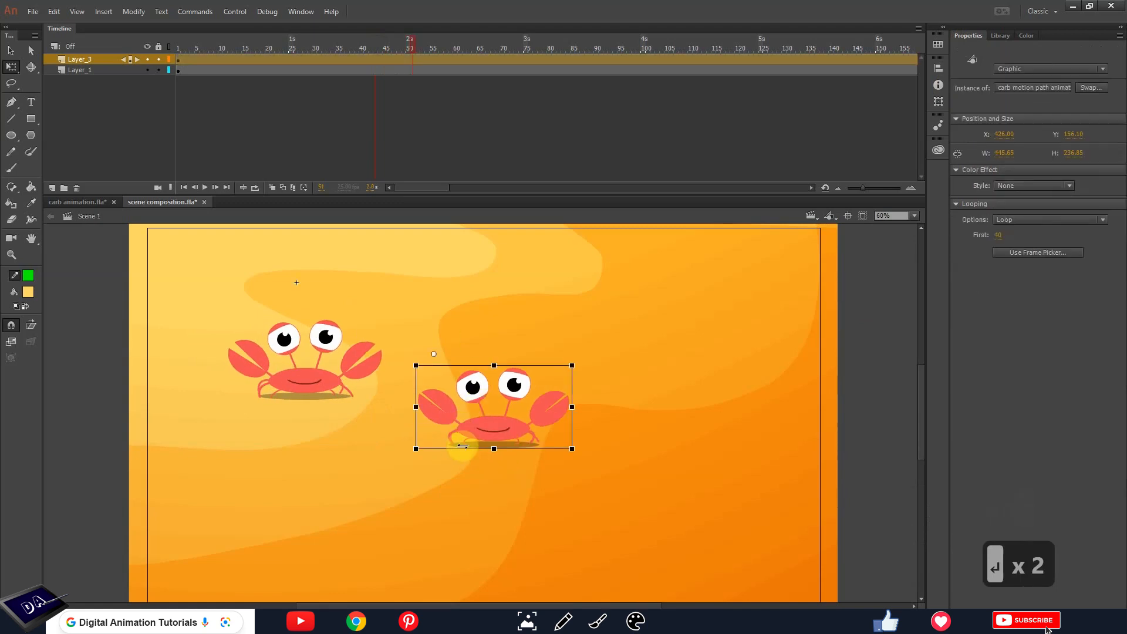
{"action": "key", "text": "ctrl+c"}
{"action": "key", "text": "ctrl+shift+v"}
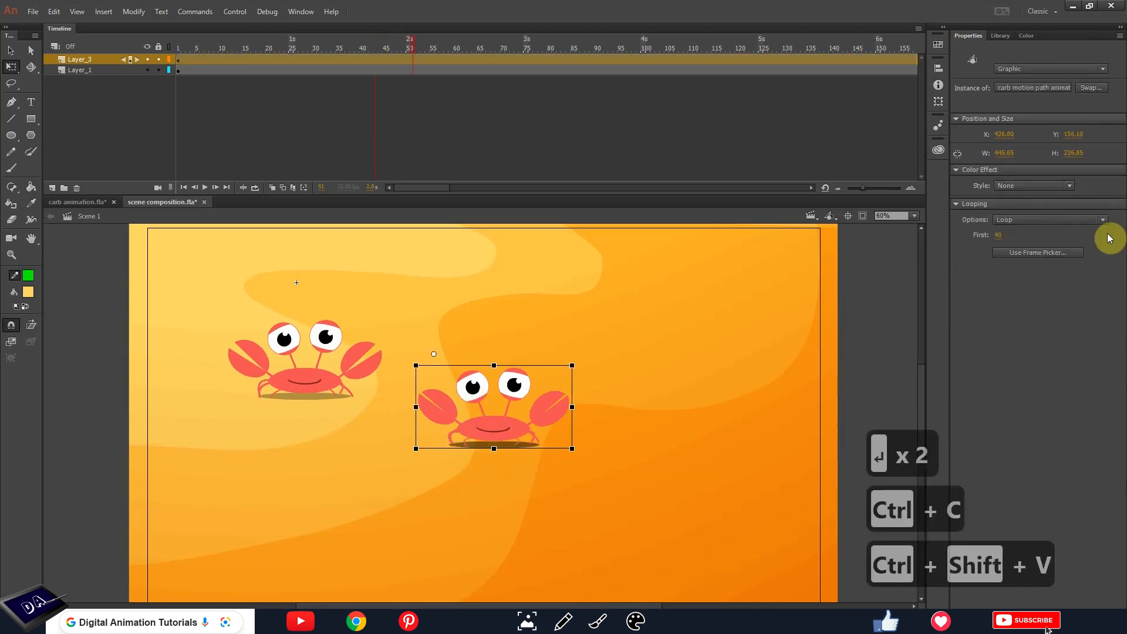
{"action": "left_click", "coordinate": [998, 235]}
{"action": "type", "text": "80"}
{"action": "key", "text": "Return"}
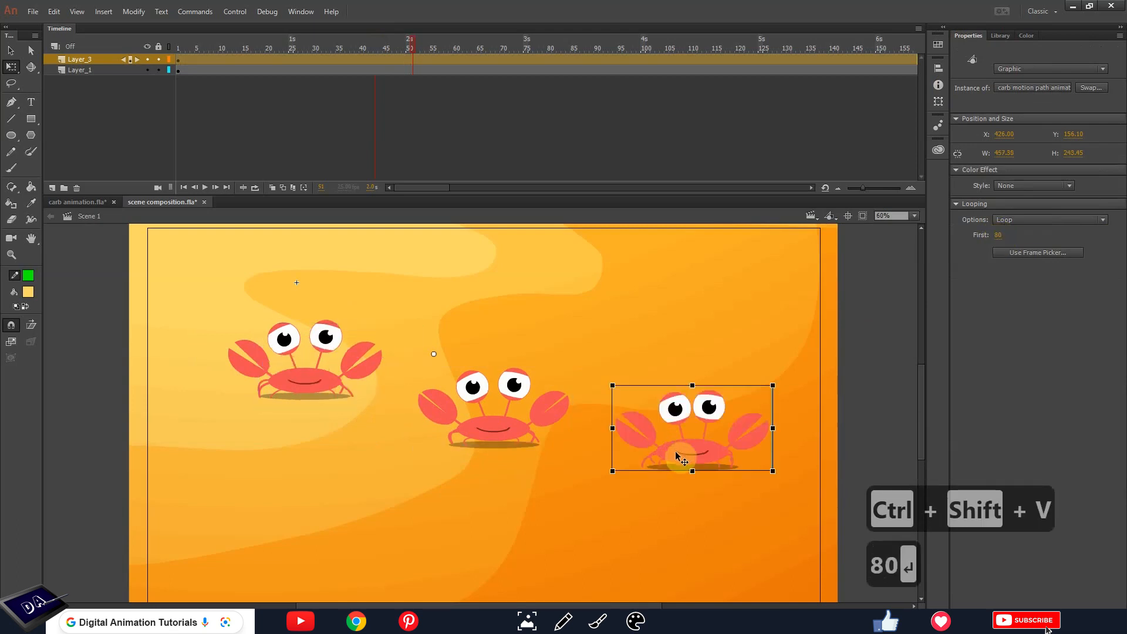
- Copy the third crab, paste it in place, and start the new copy's loop at frame 120
{"action": "key", "text": "ctrl+c"}
{"action": "key", "text": "ctrl+shift+v"}
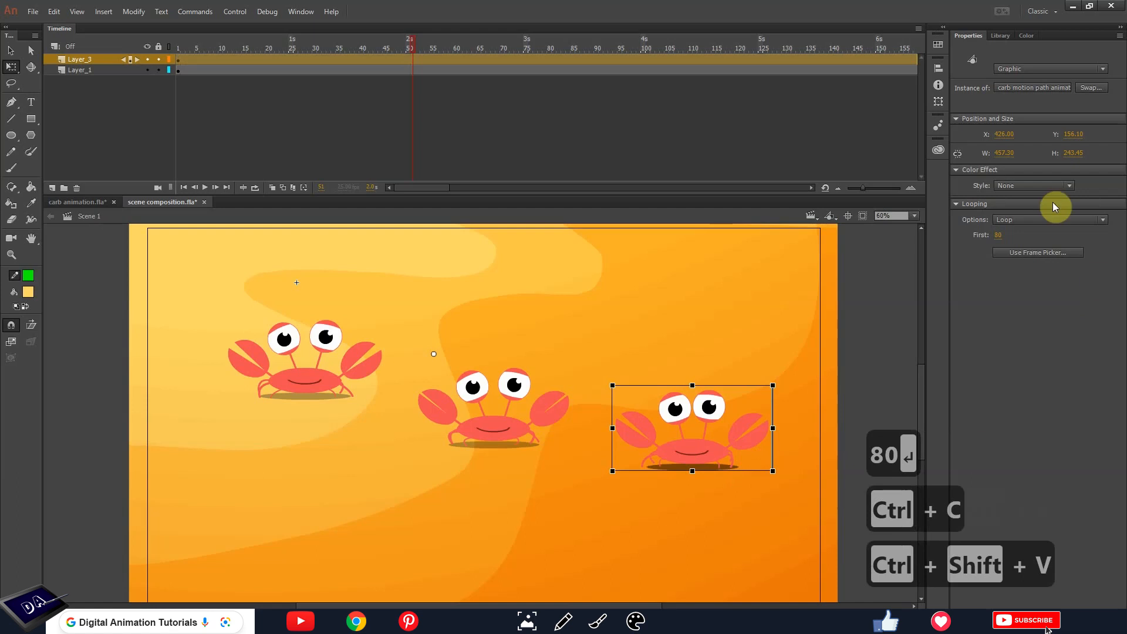
{"action": "left_click", "coordinate": [999, 235]}
{"action": "type", "text": "120"}
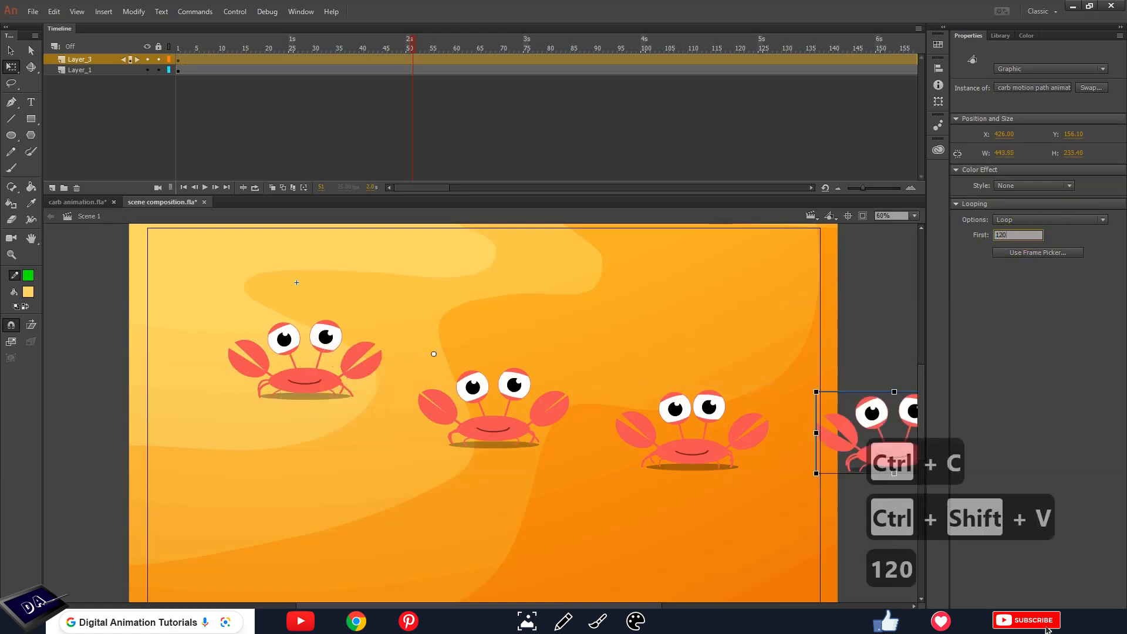
{"action": "key", "text": "Return"}
{"action": "left_click", "coordinate": [882, 374]}
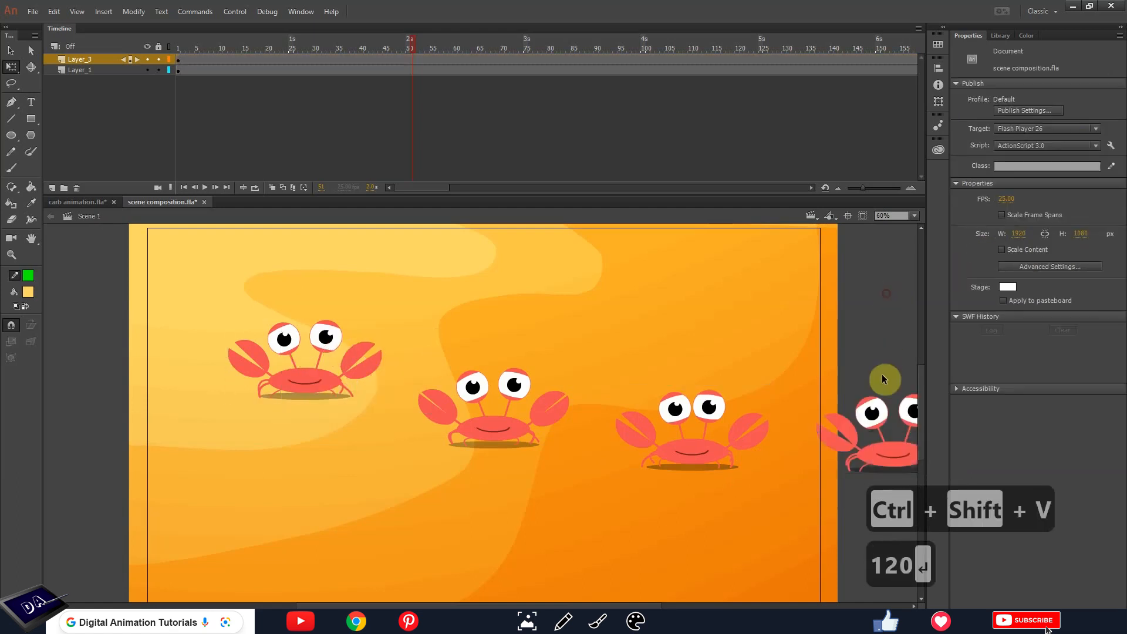
- Paste a copy of the fourth crab in place and set its first loop frame to 160
{"action": "key", "text": "ctrl+minus"}
{"action": "left_click", "coordinate": [698, 433]}
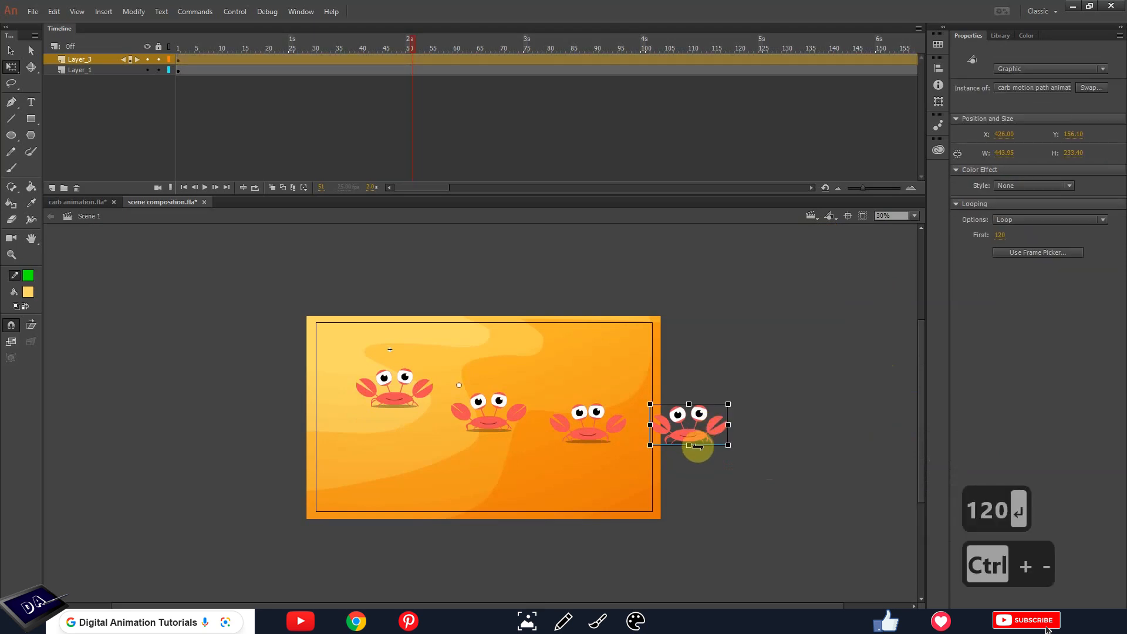
{"action": "key", "text": "ctrl+c"}
{"action": "key", "text": "ctrl+shift+v"}
{"action": "left_click", "coordinate": [1000, 236]}
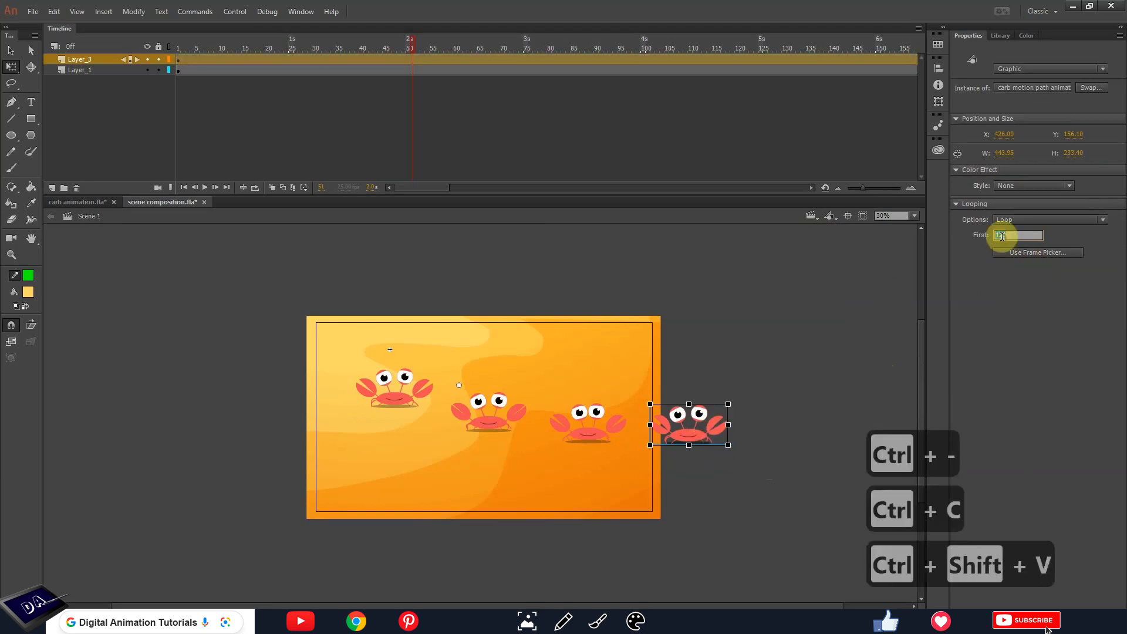
{"action": "type", "text": "160"}
{"action": "key", "text": "Return"}
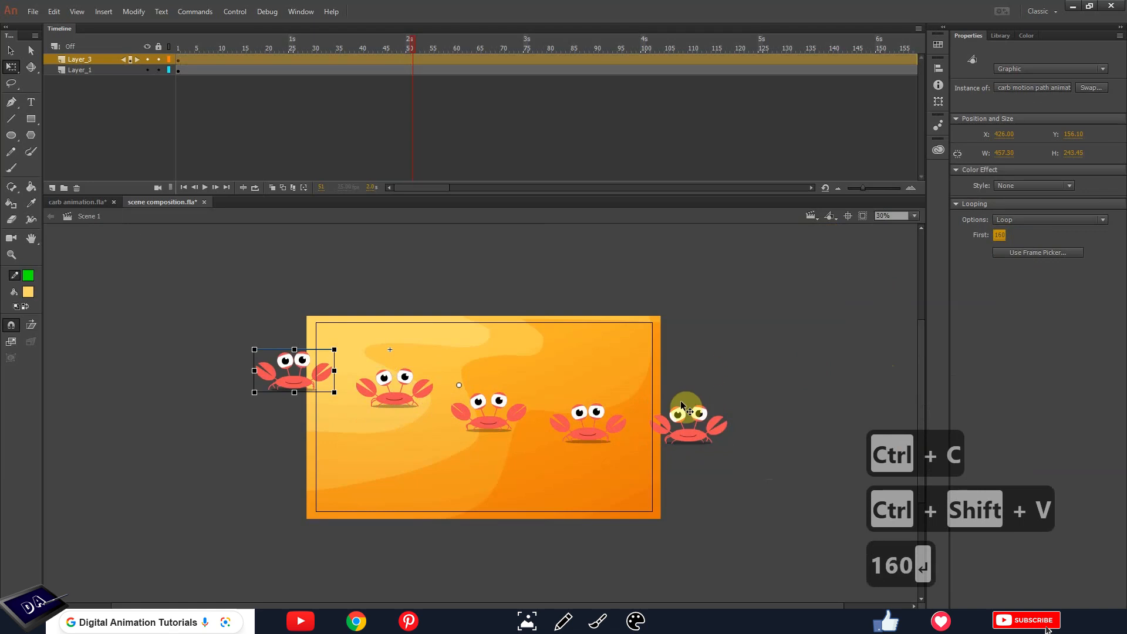
- Play the scene animation to check the row of five crabs walking across the background
{"action": "left_click", "coordinate": [419, 320]}
{"action": "key", "text": "Return"}
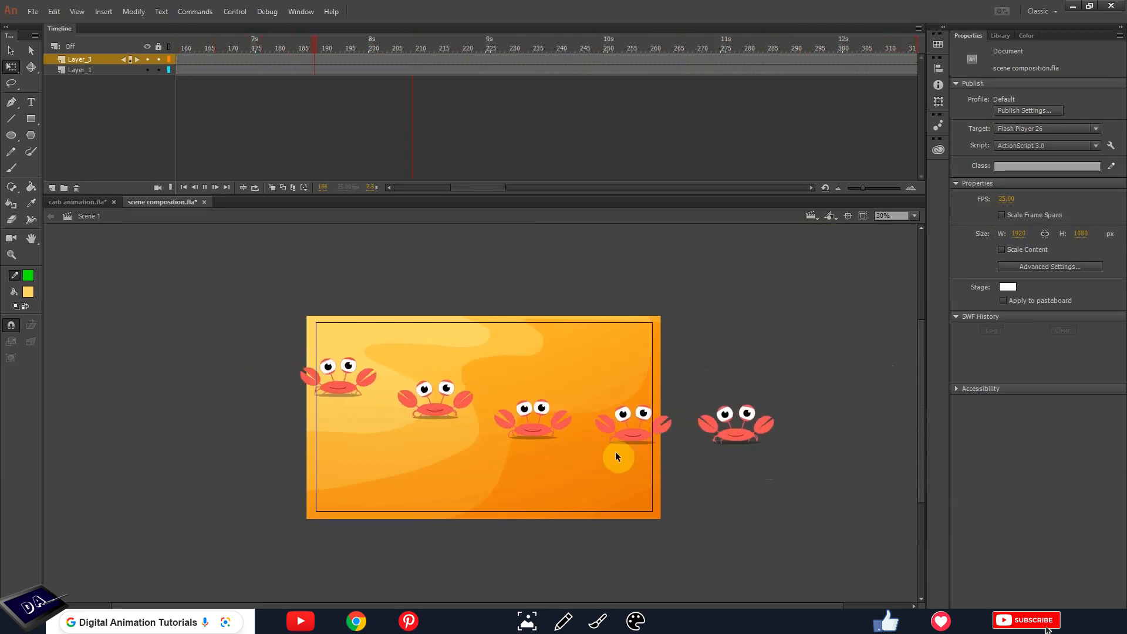
{"action": "key", "text": "ctrl+2"}
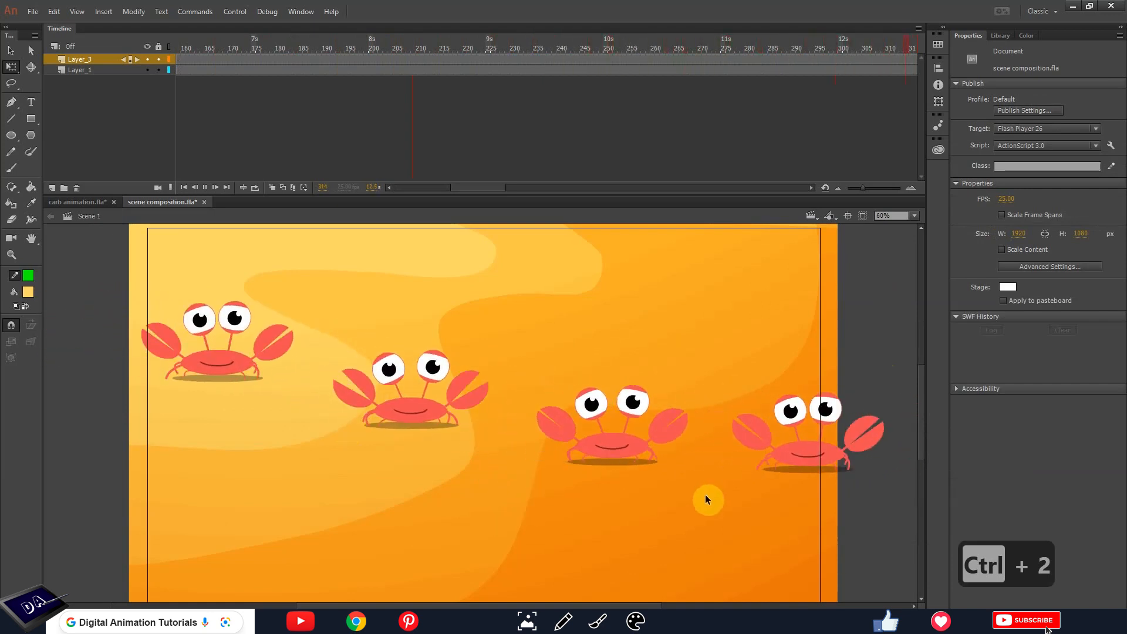
{"action": "key", "text": "Return"}
- Apply a Brightness color effect of 48% to the bg instance on Layer_1
{"action": "left_click_drag", "start_coordinate": [515, 186], "coordinate": [365, 185]}
{"action": "left_click", "coordinate": [194, 71]}
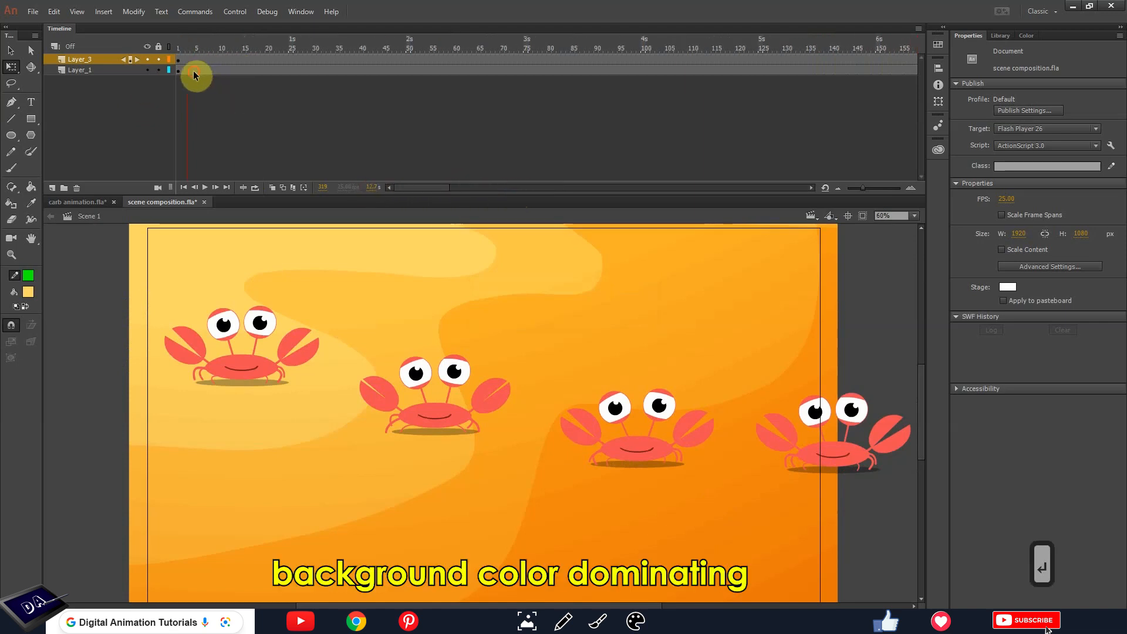
{"action": "key", "text": "v"}
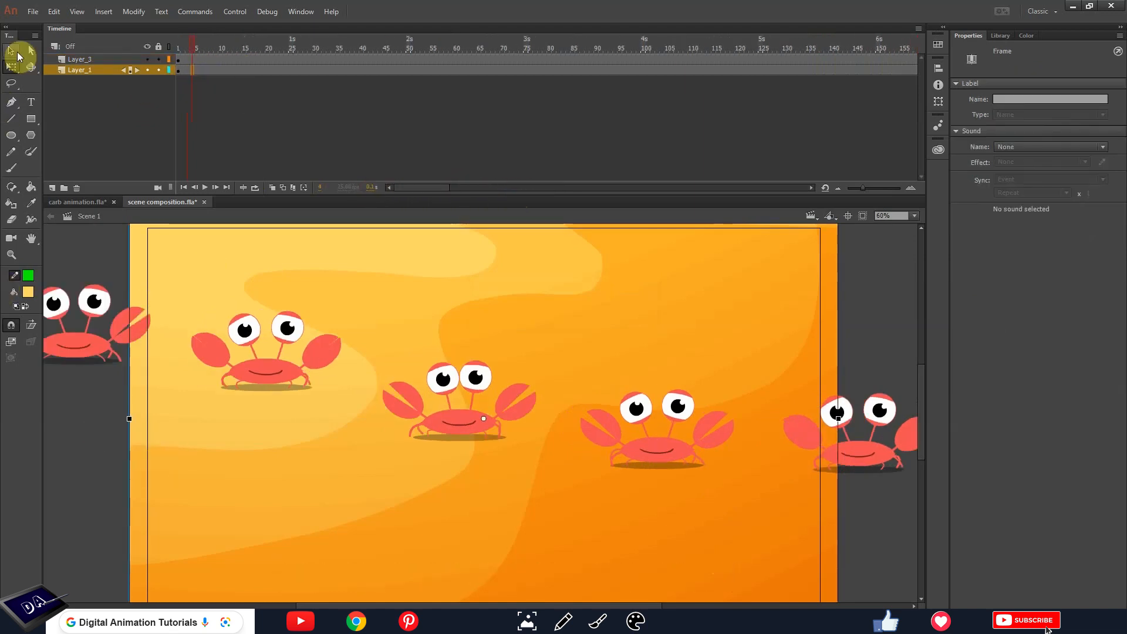
{"action": "left_click", "coordinate": [144, 477]}
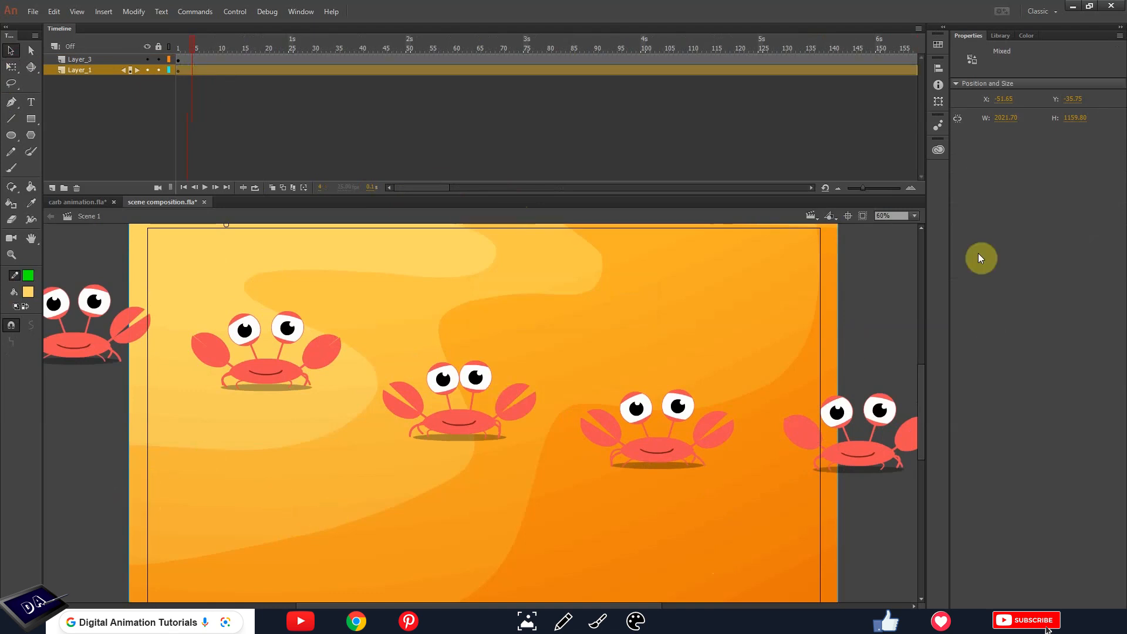
{"action": "left_click", "coordinate": [840, 332]}
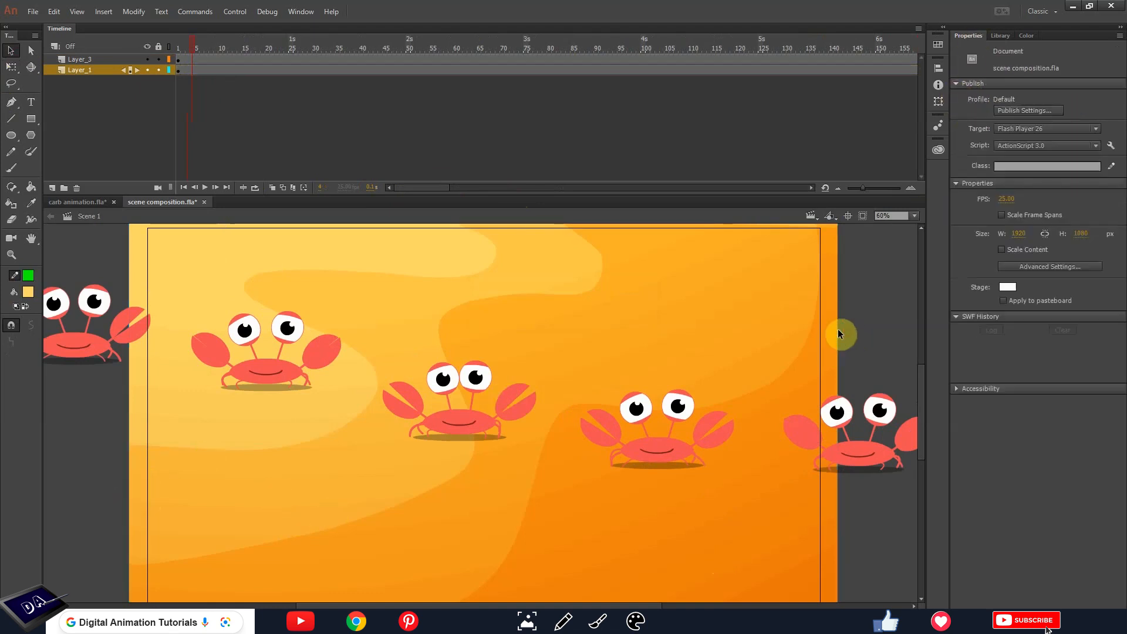
{"action": "left_click", "coordinate": [804, 323]}
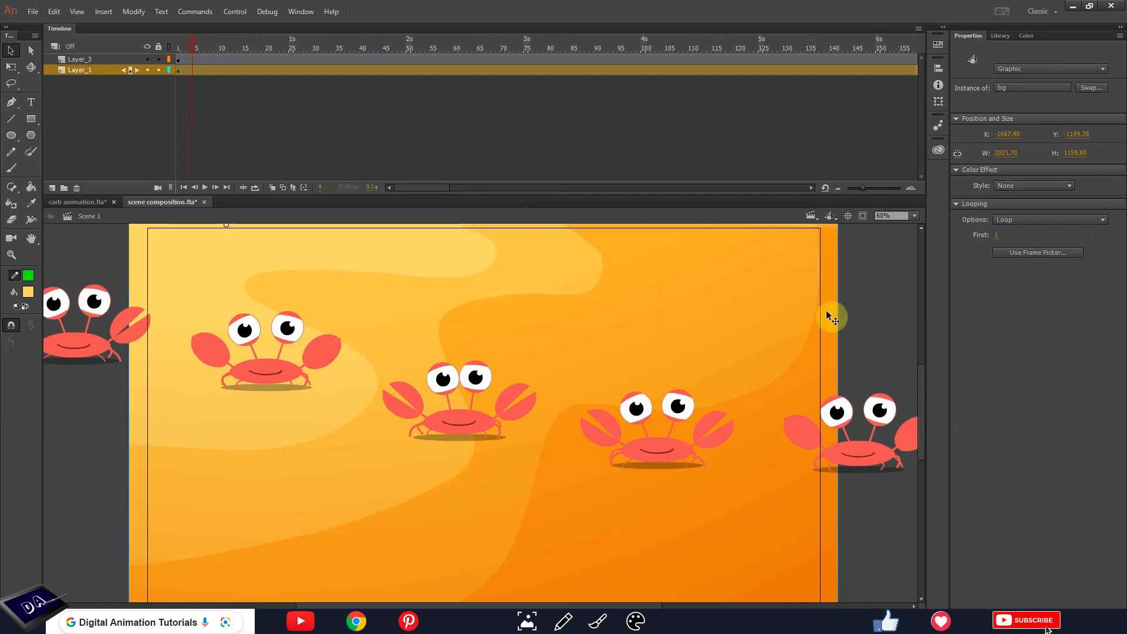
{"action": "left_click", "coordinate": [1016, 187]}
{"action": "left_click", "coordinate": [1026, 210]}
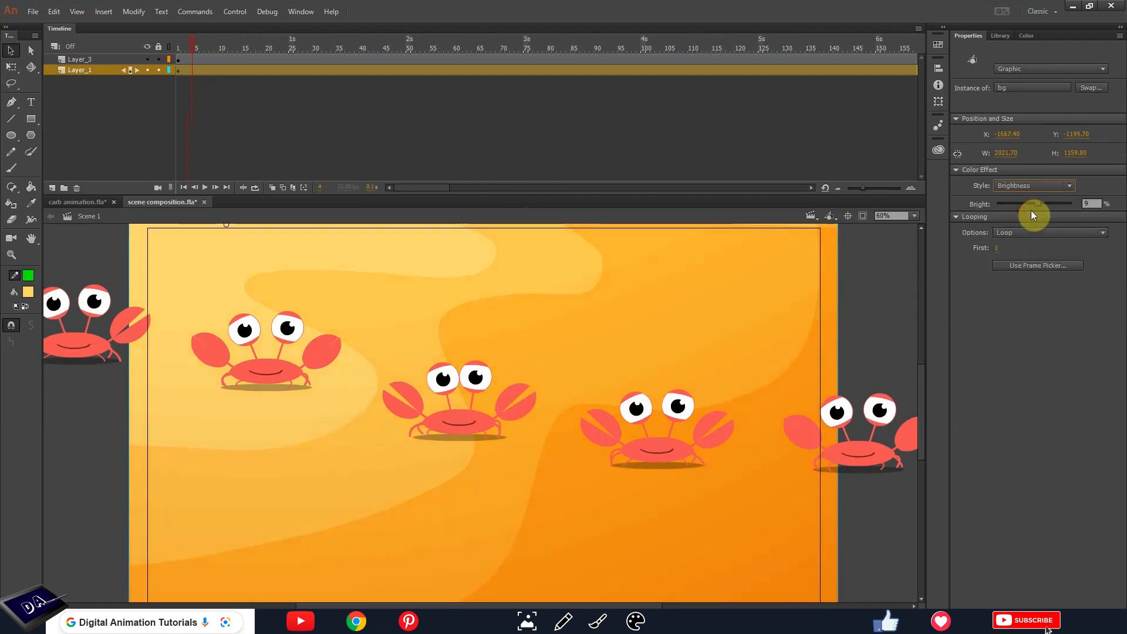
{"action": "left_click_drag", "start_coordinate": [1040, 204], "coordinate": [1055, 204]}
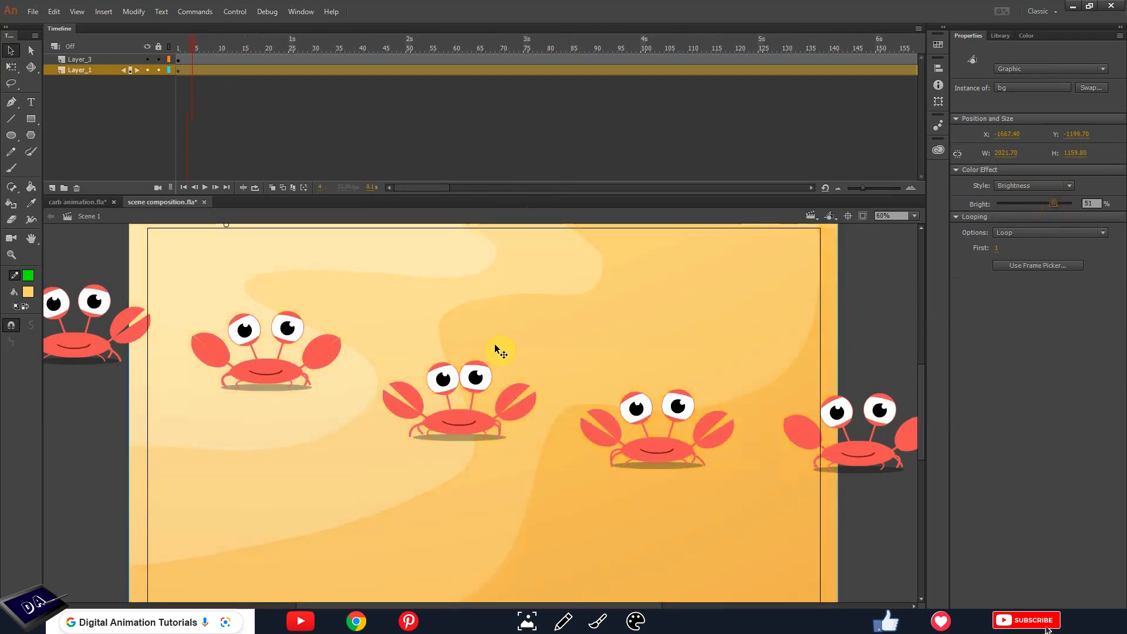
{"action": "left_click_drag", "start_coordinate": [1055, 204], "coordinate": [1054, 204]}
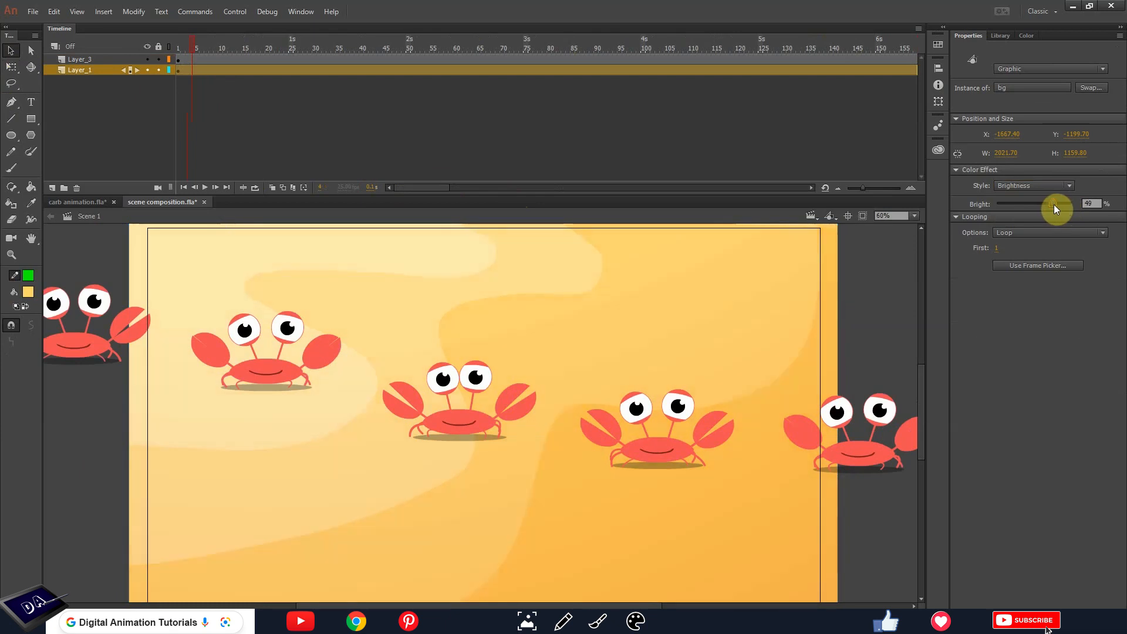
{"action": "left_click", "coordinate": [857, 365]}
- Preview the crab animation against the brightened background
{"action": "key", "text": "ctrl+2"}
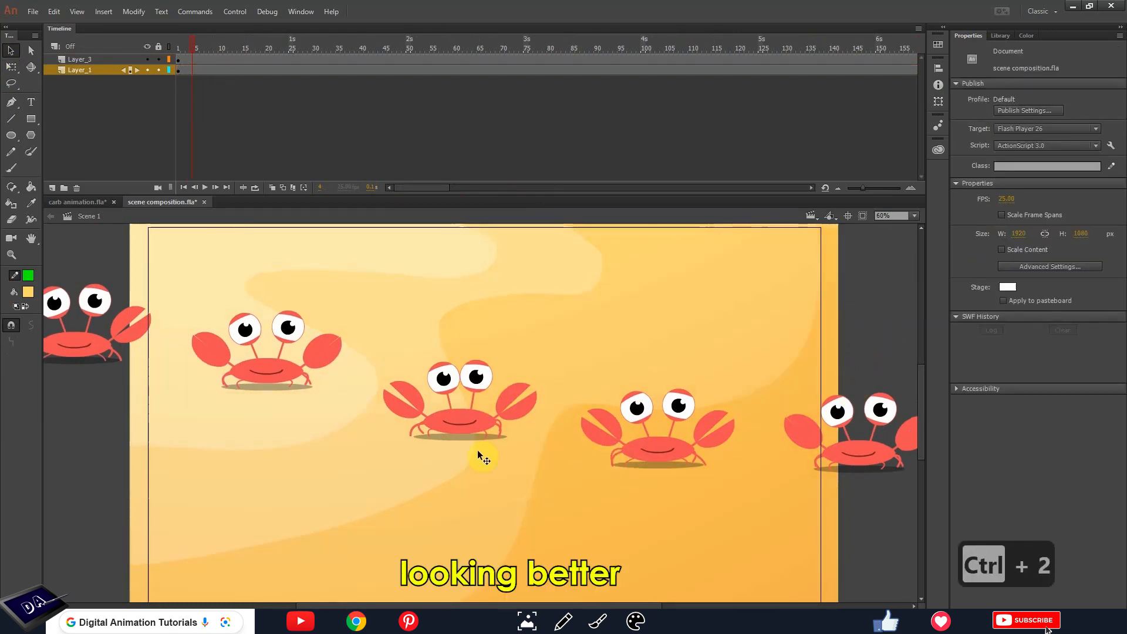
{"action": "key", "text": "Return"}
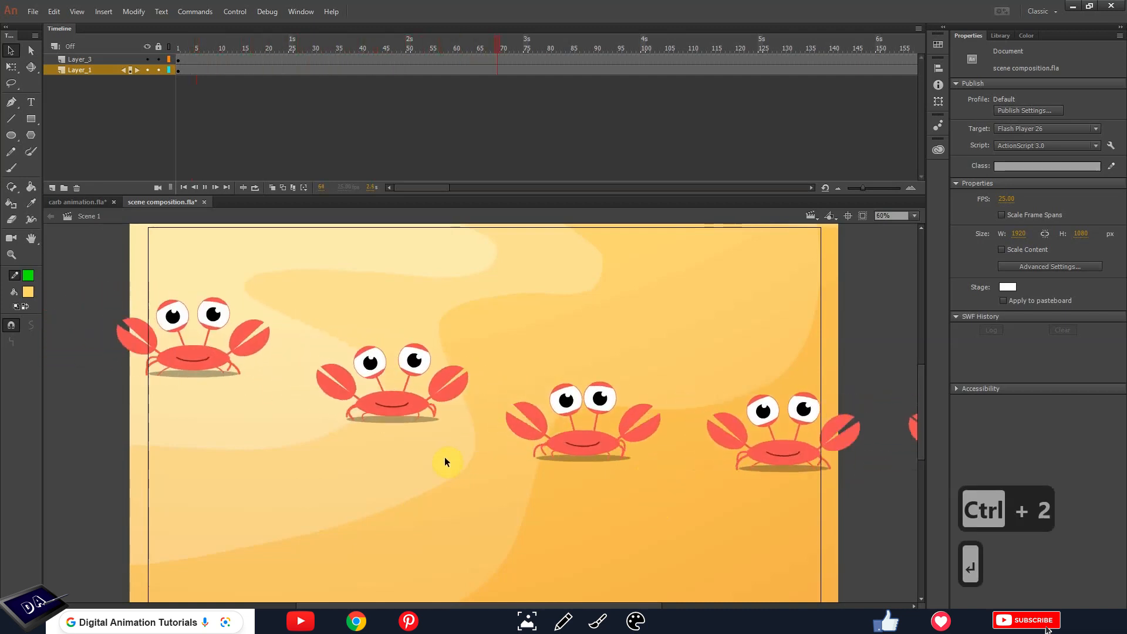
{"action": "key", "text": "Return"}
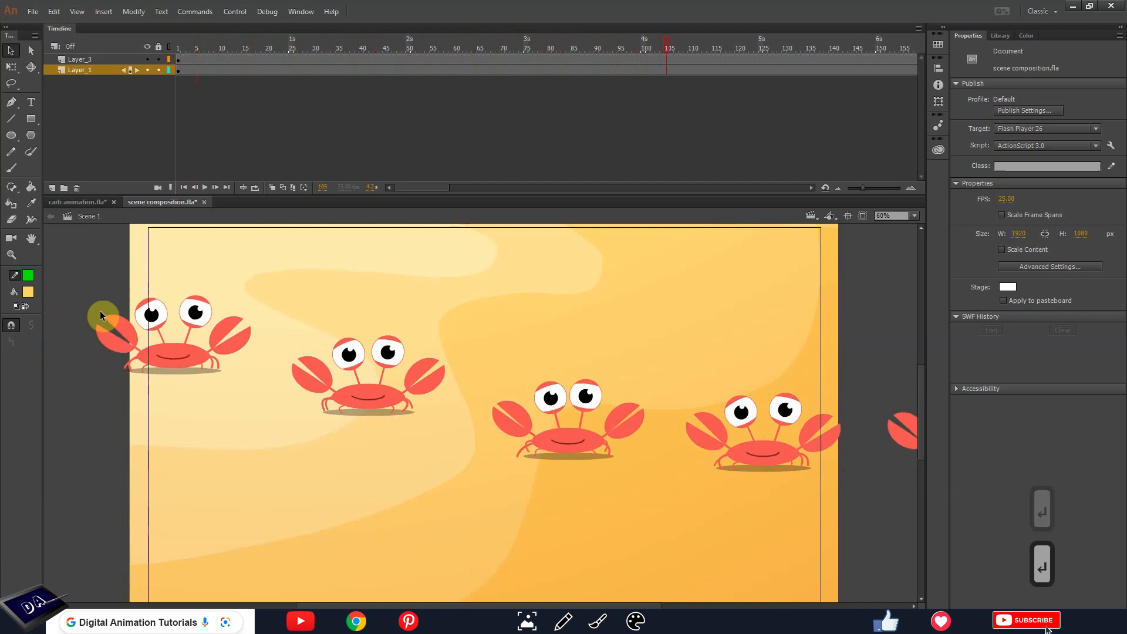
- Duplicate Layer_3, which holds the five crabs
{"action": "left_click", "coordinate": [196, 60]}
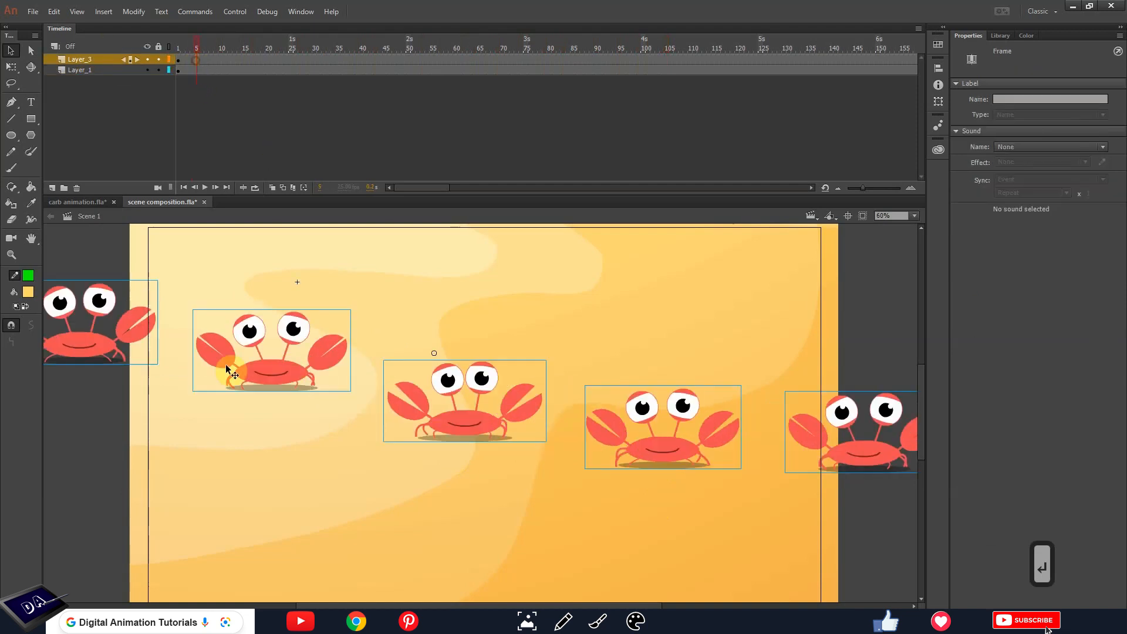
{"action": "key", "text": "ctrl+minus"}
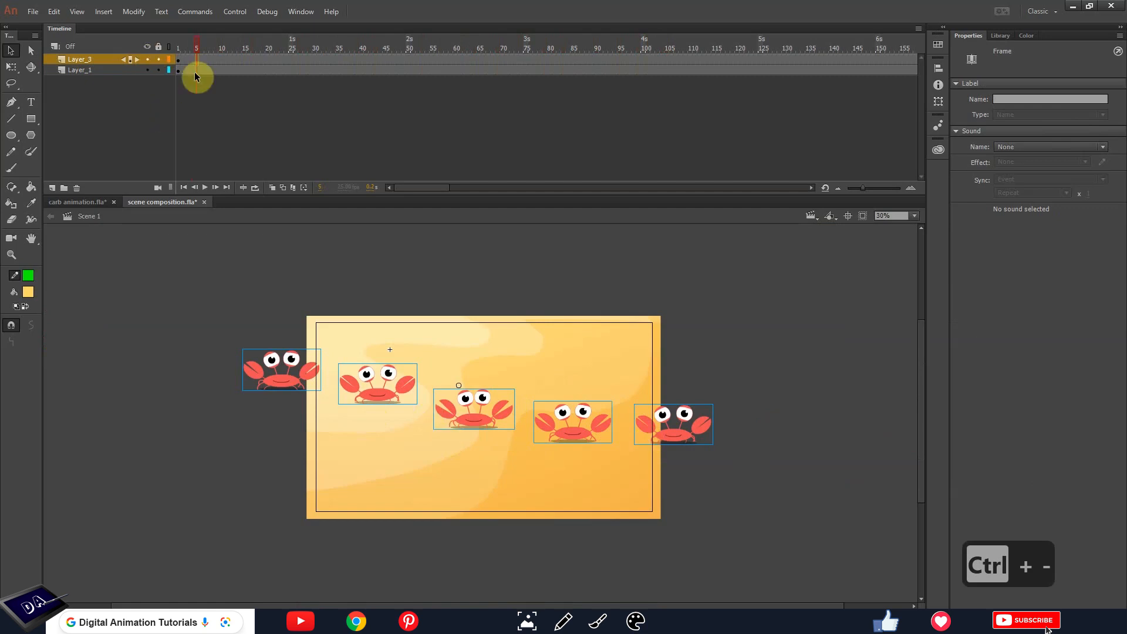
{"action": "right_click", "coordinate": [88, 59]}
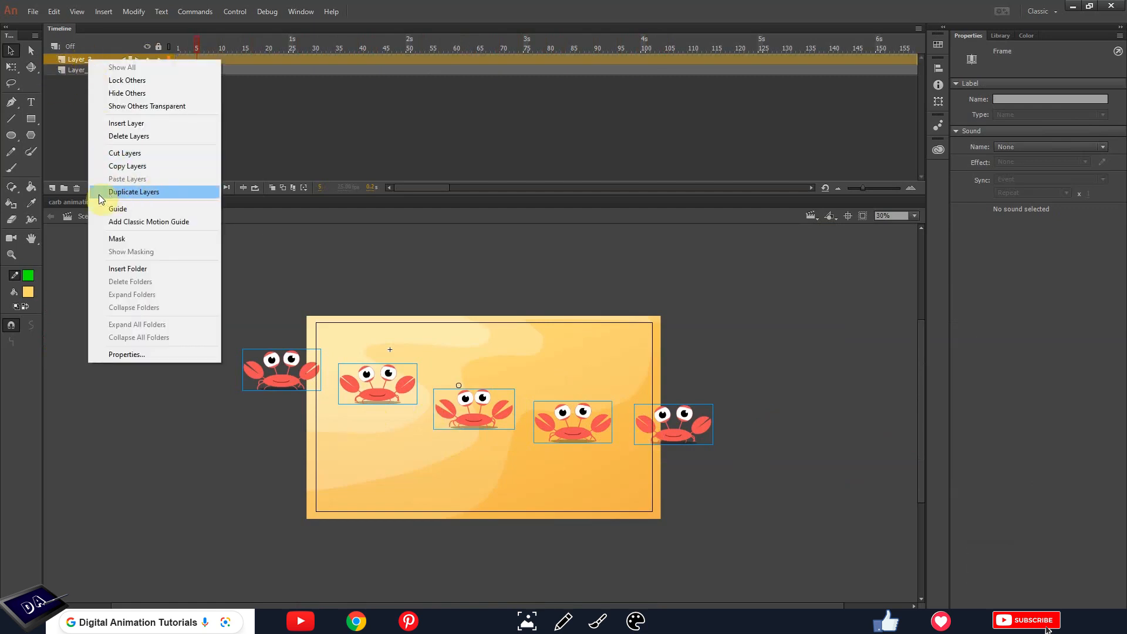
{"action": "left_click", "coordinate": [128, 192]}
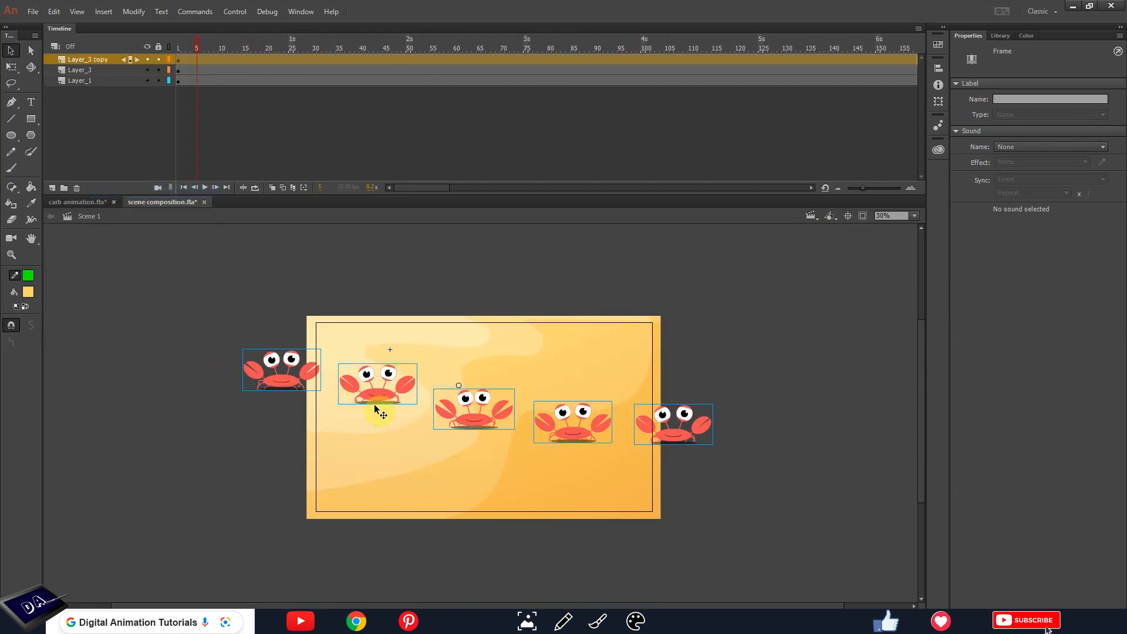
- Move all the crabs on the original Layer_3 straight up to form a second row above the duplicated one
{"action": "left_click", "coordinate": [98, 76]}
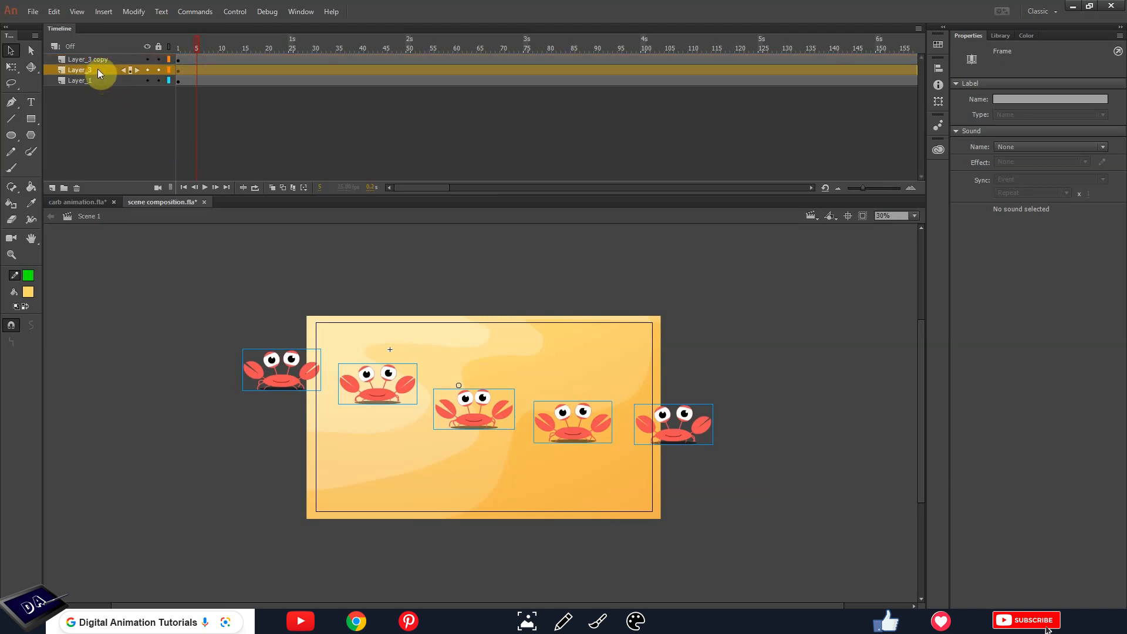
{"action": "key", "text": "shift+Up"}
{"action": "key", "text": "shift+Up"}
{"action": "key", "text": "shift+Up"}
{"action": "key", "text": "shift+Up"}
{"action": "key", "text": "shift+Up"}
{"action": "key", "text": "shift+Up"}
{"action": "key", "text": "shift+Up"}
{"action": "key", "text": "shift+Up"}
{"action": "key", "text": "shift+Up"}
{"action": "key", "text": "shift+Up"}
{"action": "key", "text": "shift+Up"}
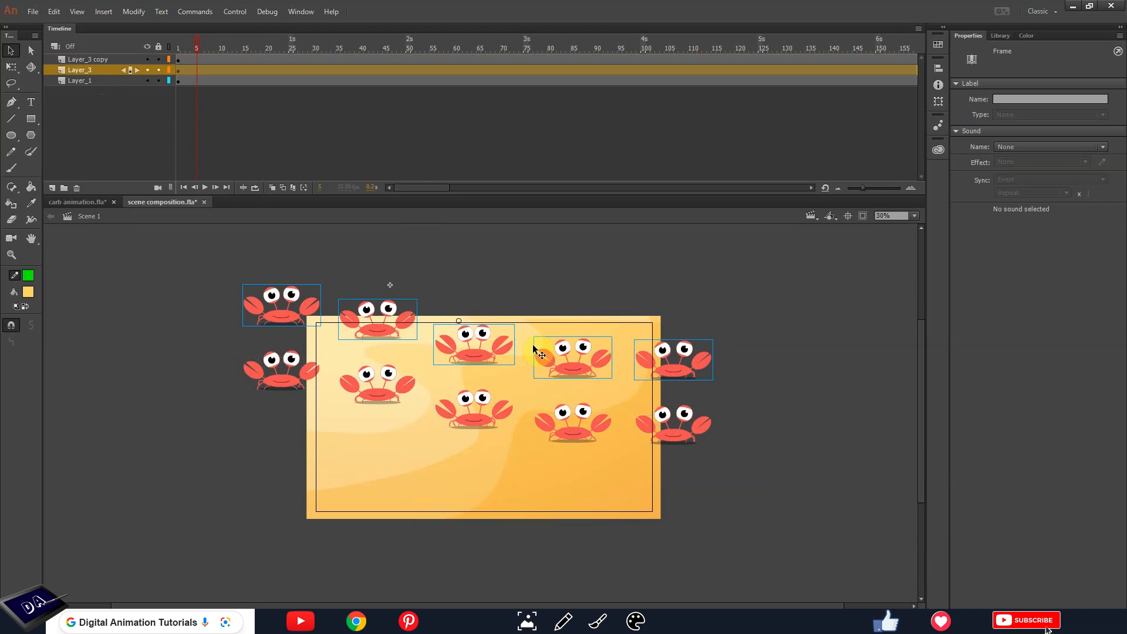
- Scale the upper row of crabs on Layer_3 to 80% and preview the two rows walking
{"action": "key", "text": "ctrl+alt+s"}
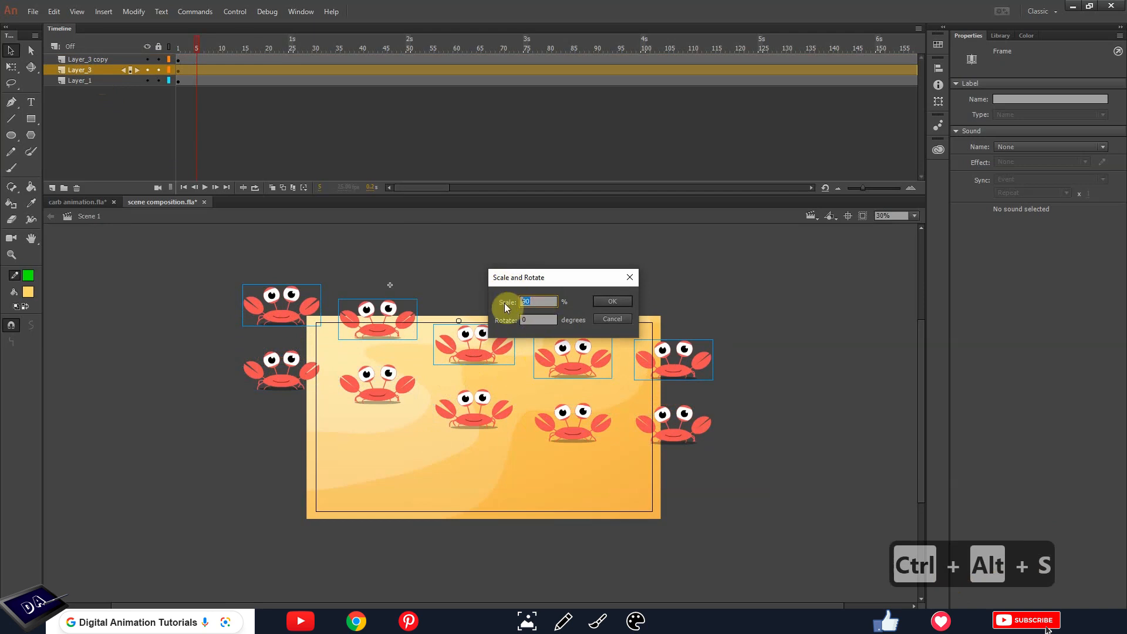
{"action": "type", "text": "80"}
{"action": "key", "text": "Return"}
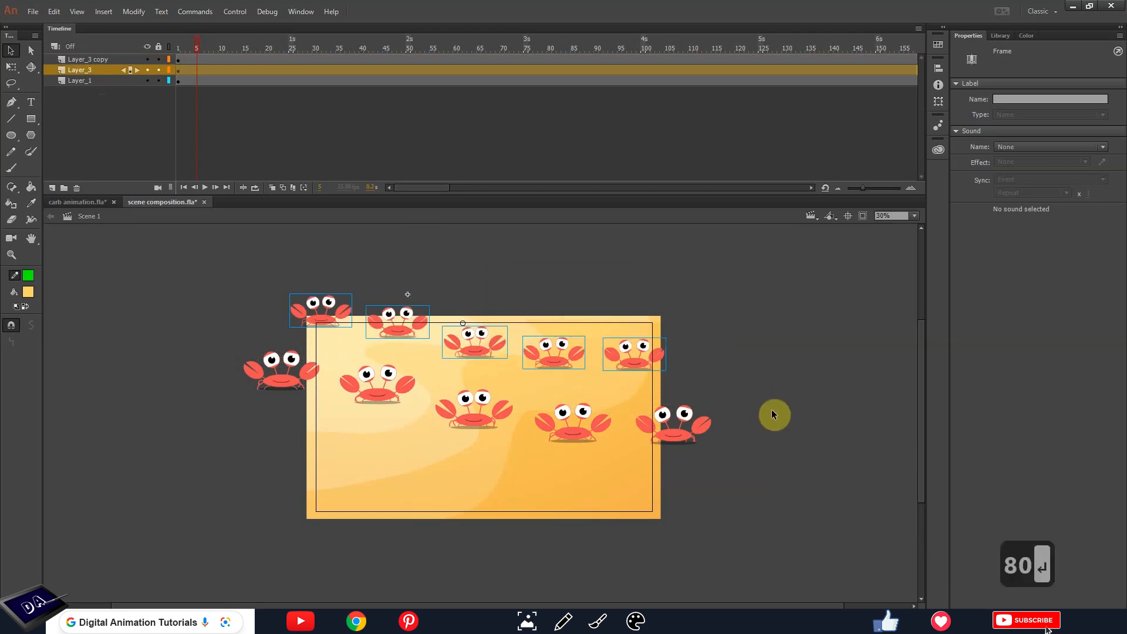
{"action": "key", "text": "Return"}
{"action": "key", "text": "Return"}
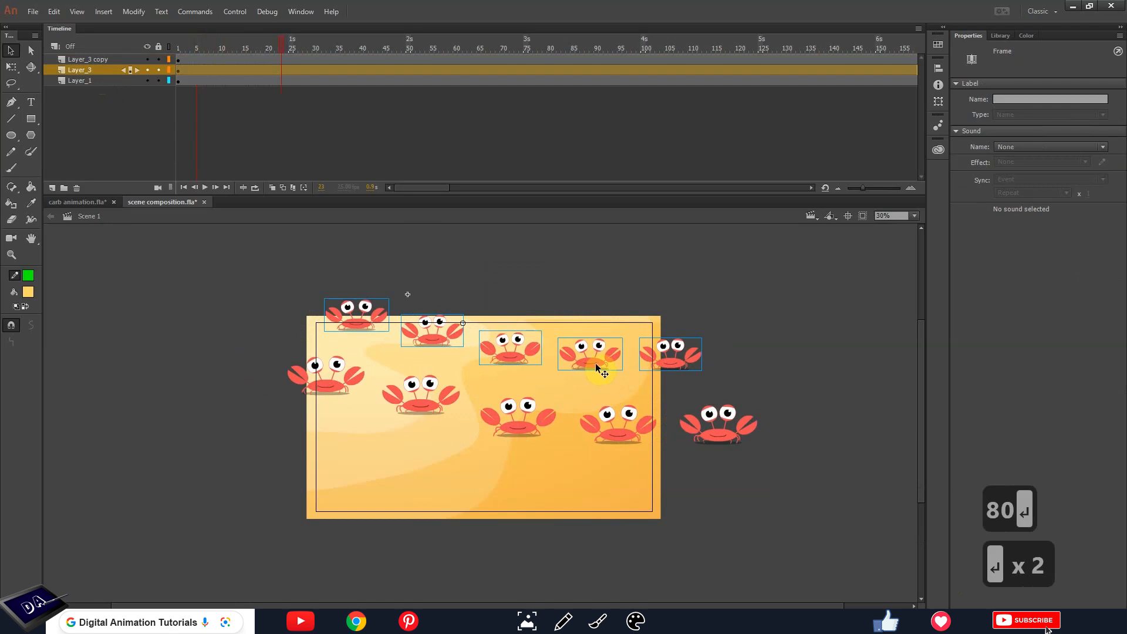
- Set the looping first frame to 10 for the leftmost crab in the upper row and 50 for the crab beside it
{"action": "key", "text": "Return"}
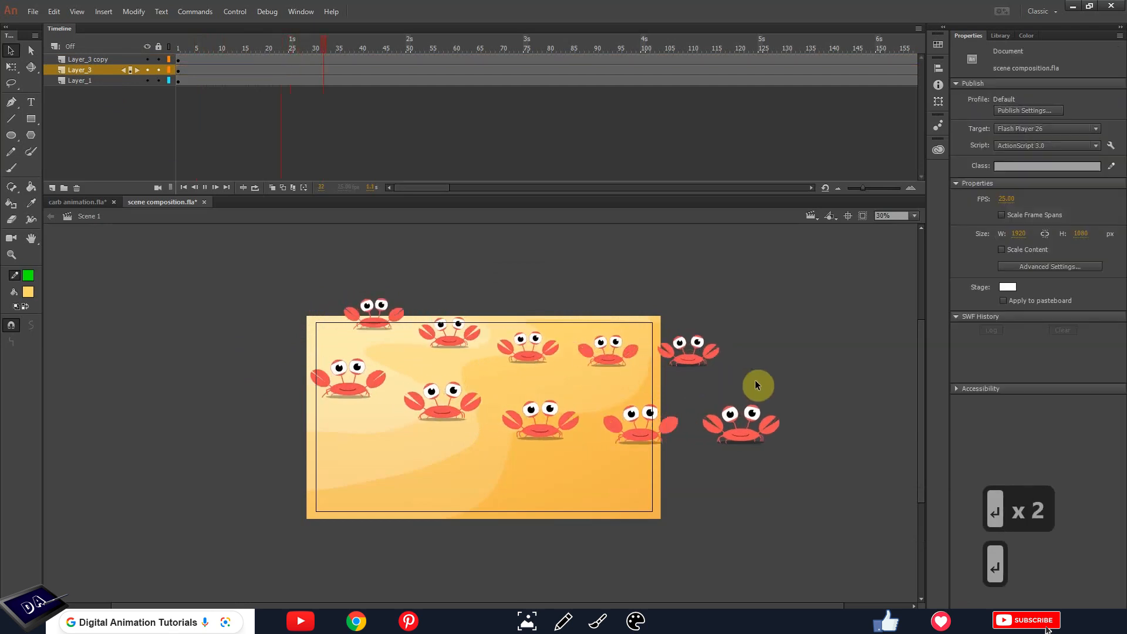
{"action": "key", "text": "ctrl+2"}
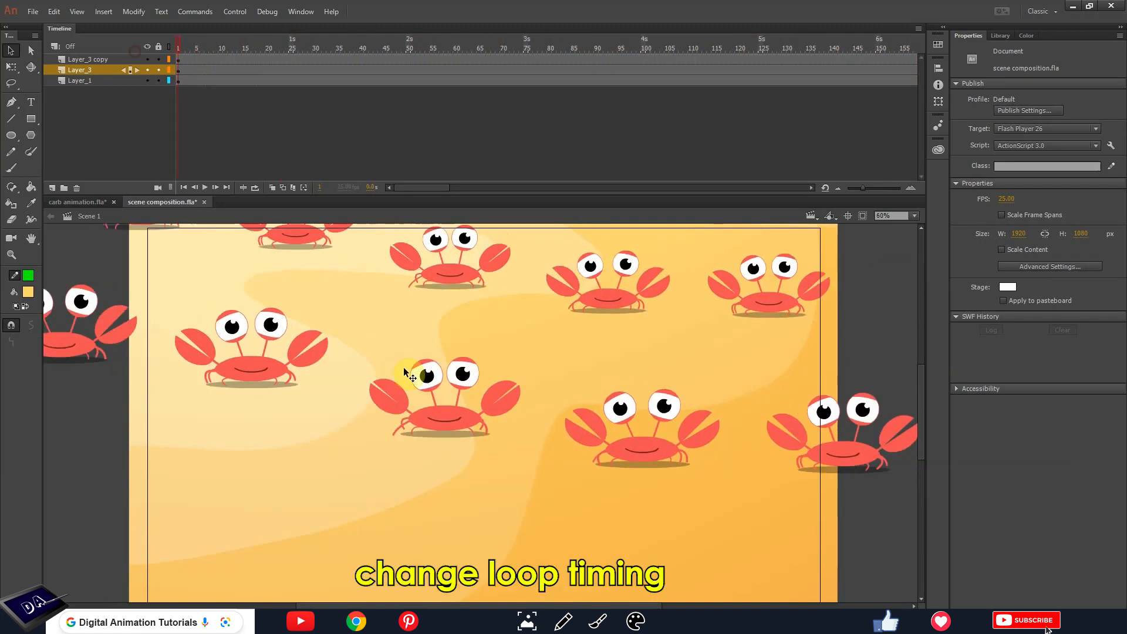
{"action": "key", "text": "space"}
{"action": "left_click_drag", "start_coordinate": [402, 312], "coordinate": [410, 357]}
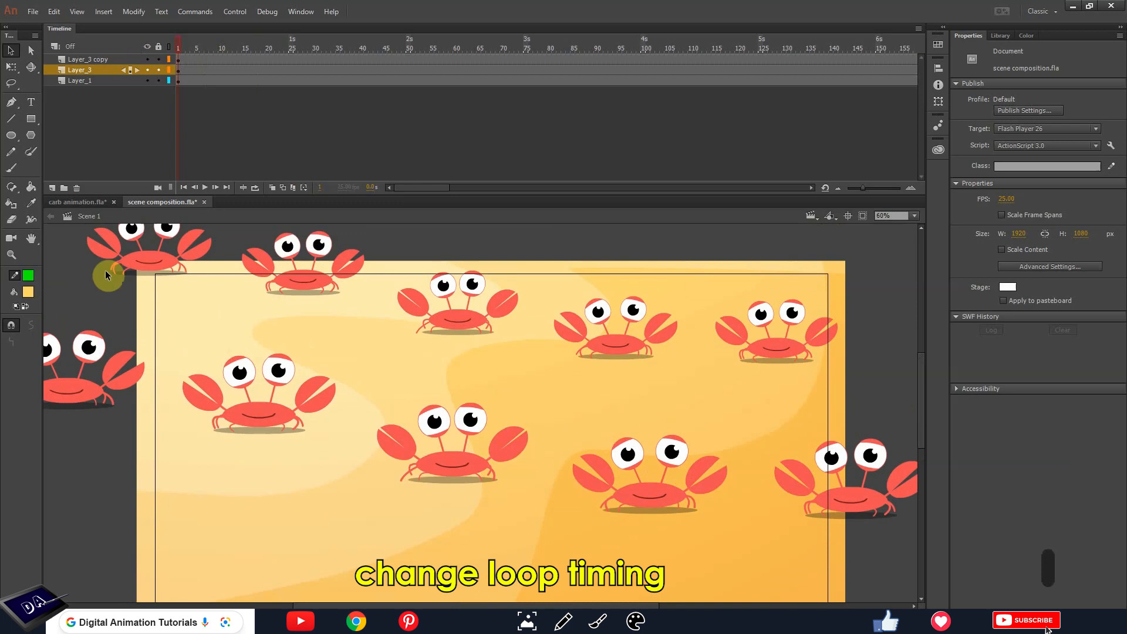
{"action": "left_click", "coordinate": [135, 276]}
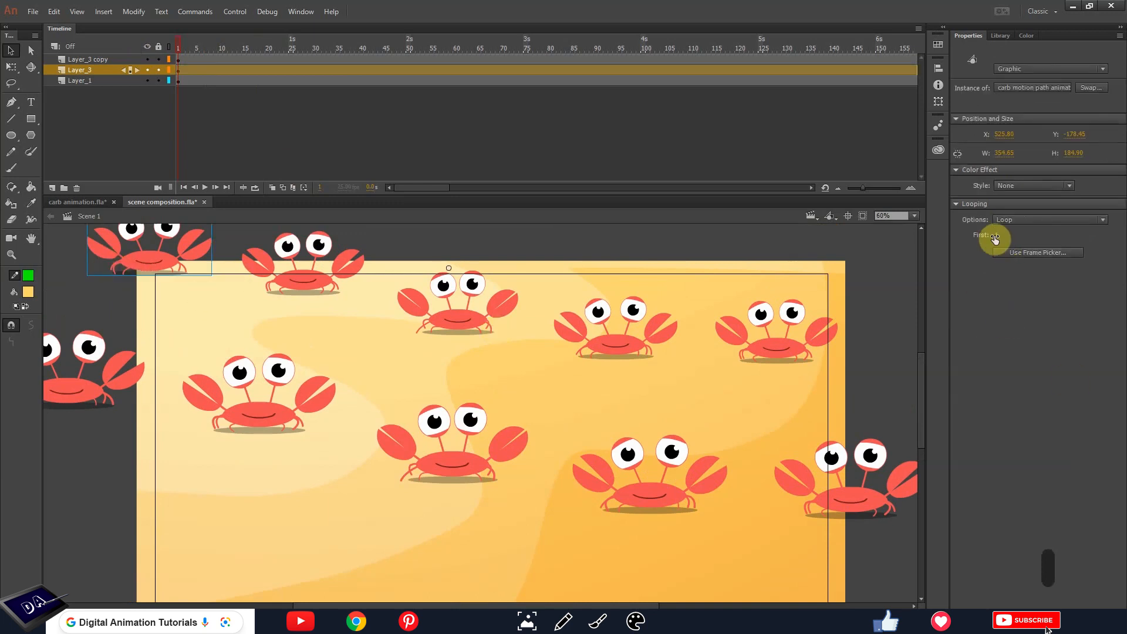
{"action": "type", "text": "10"}
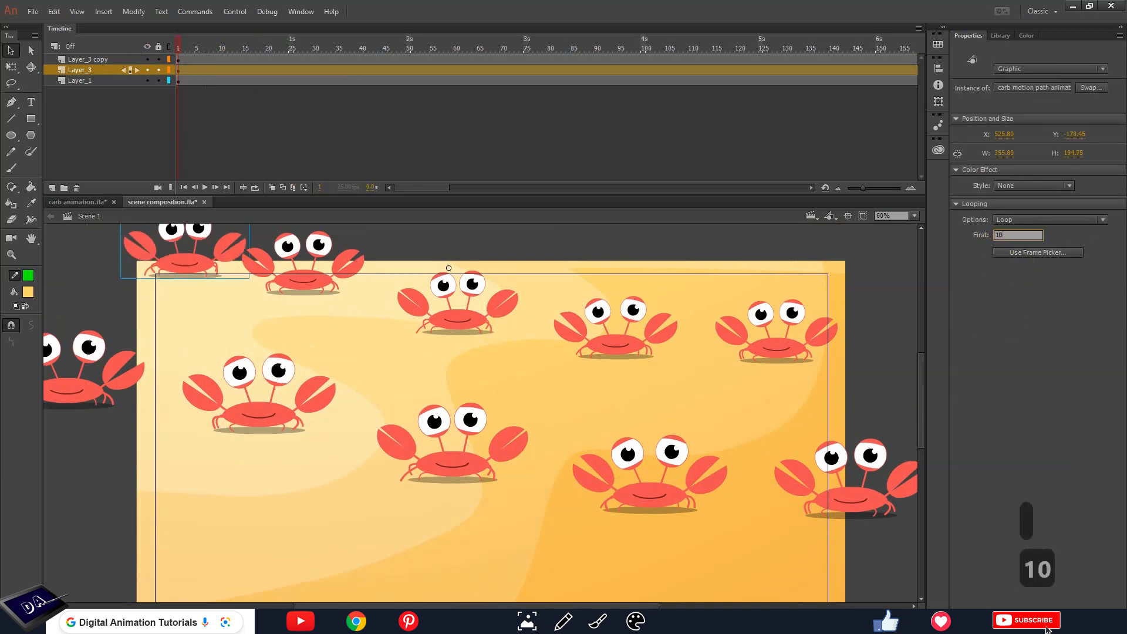
{"action": "key", "text": "Return"}
{"action": "left_click", "coordinate": [293, 284]}
{"action": "type", "text": "50"}
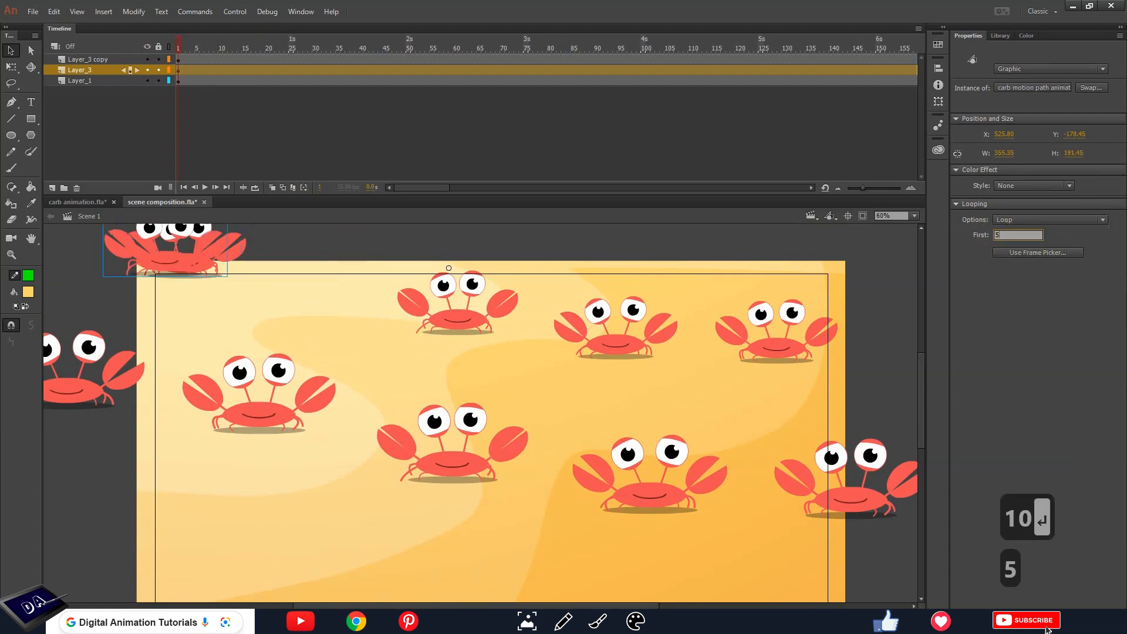
{"action": "key", "text": "Return"}
- Set the looping first frame of the upper row's third, fourth and fifth crabs to 90, 130 and 170
{"action": "left_click", "coordinate": [469, 318]}
{"action": "type", "text": "90"}
{"action": "key", "text": "Return"}
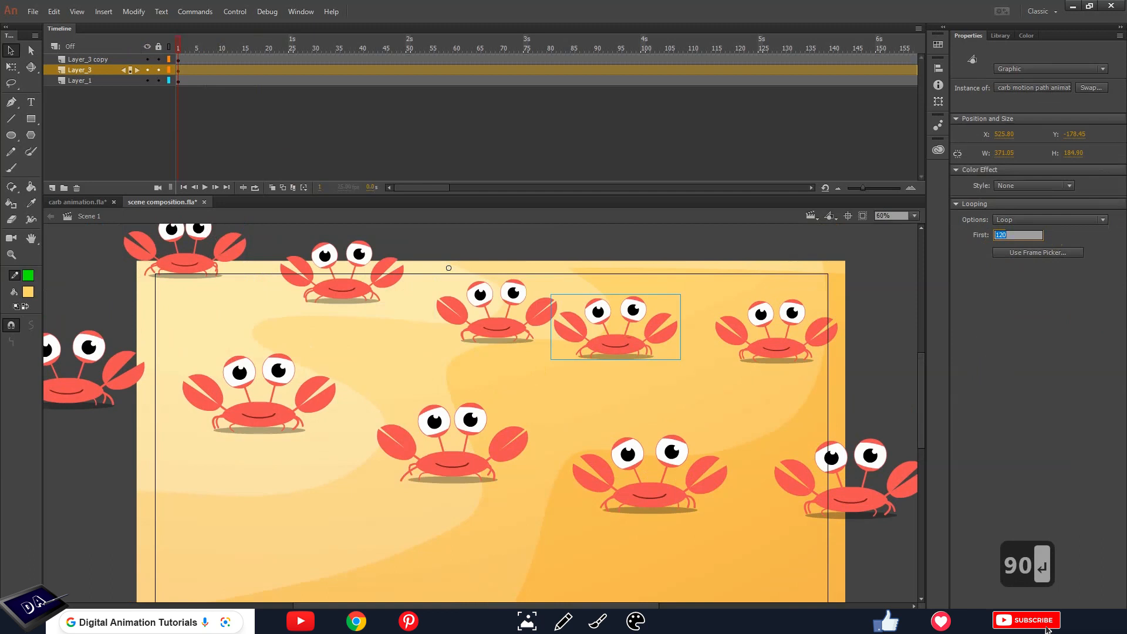
{"action": "type", "text": "130"}
{"action": "key", "text": "Return"}
{"action": "left_click", "coordinate": [779, 351]}
{"action": "type", "text": "170"}
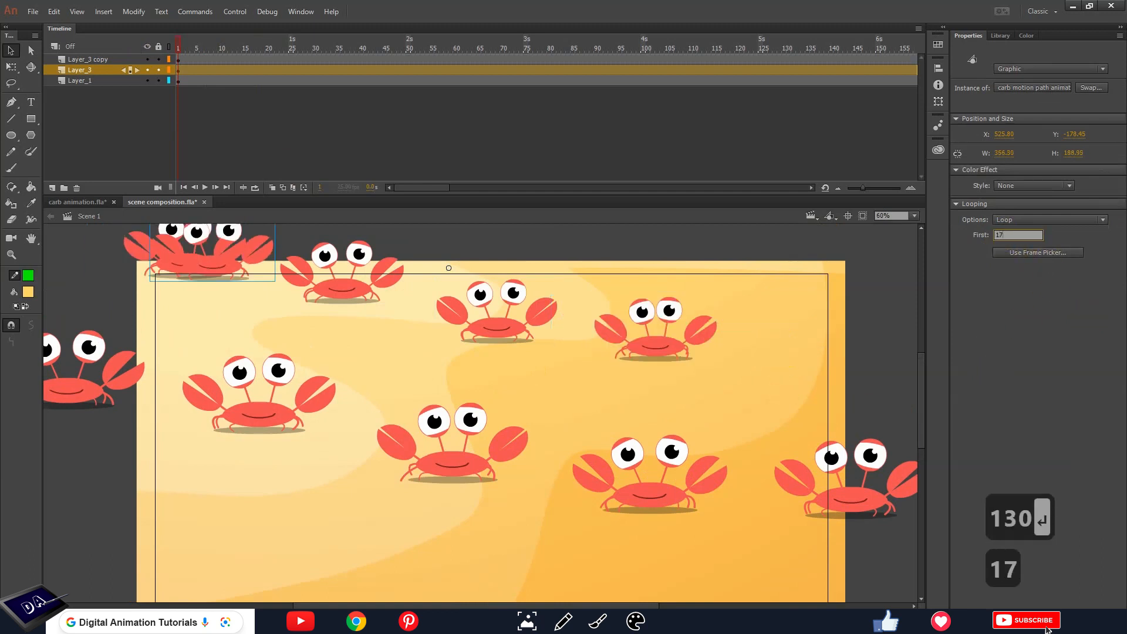
{"action": "key", "text": "Return"}
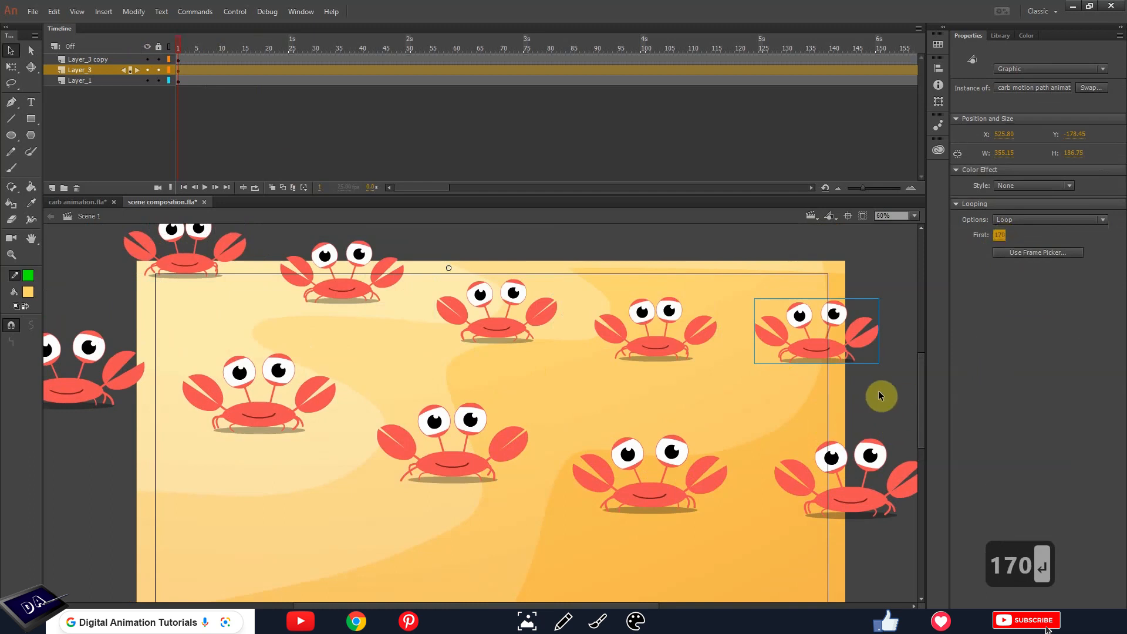
{"action": "left_click", "coordinate": [879, 398]}
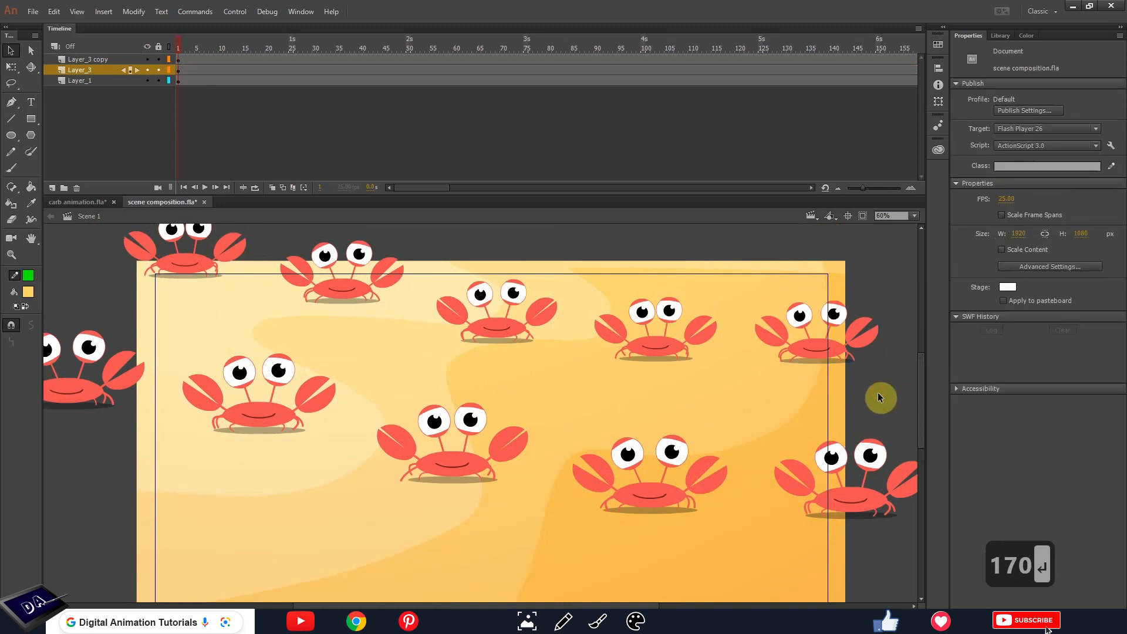
- Preview both crab rows walking with the offset loop timing, checking the whole stage
{"action": "key", "text": "Return"}
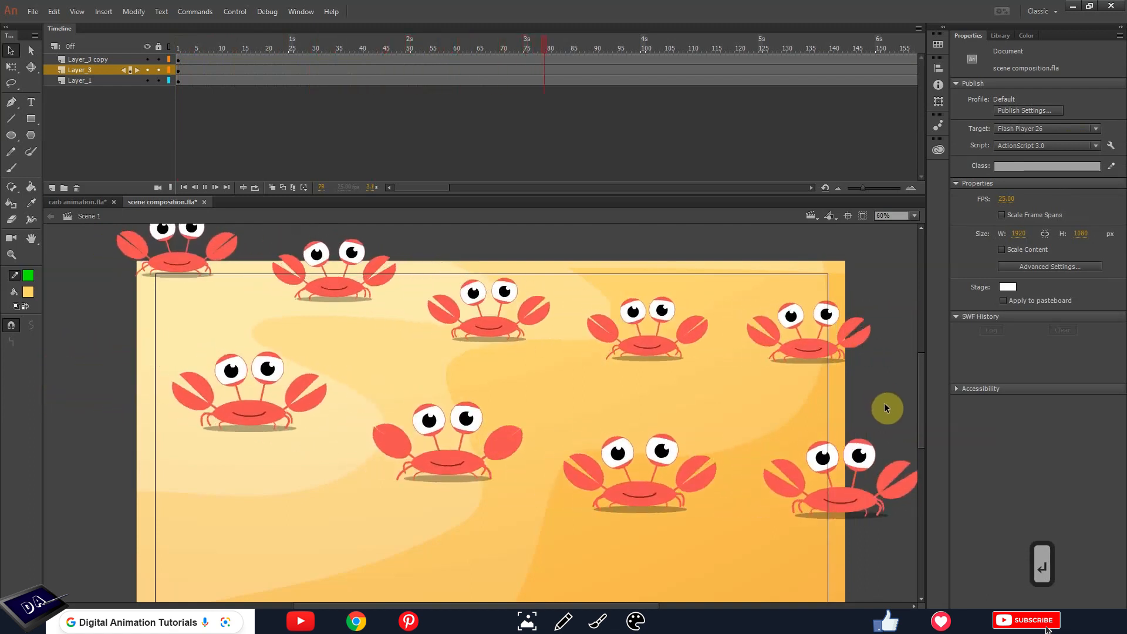
{"action": "key", "text": "Return"}
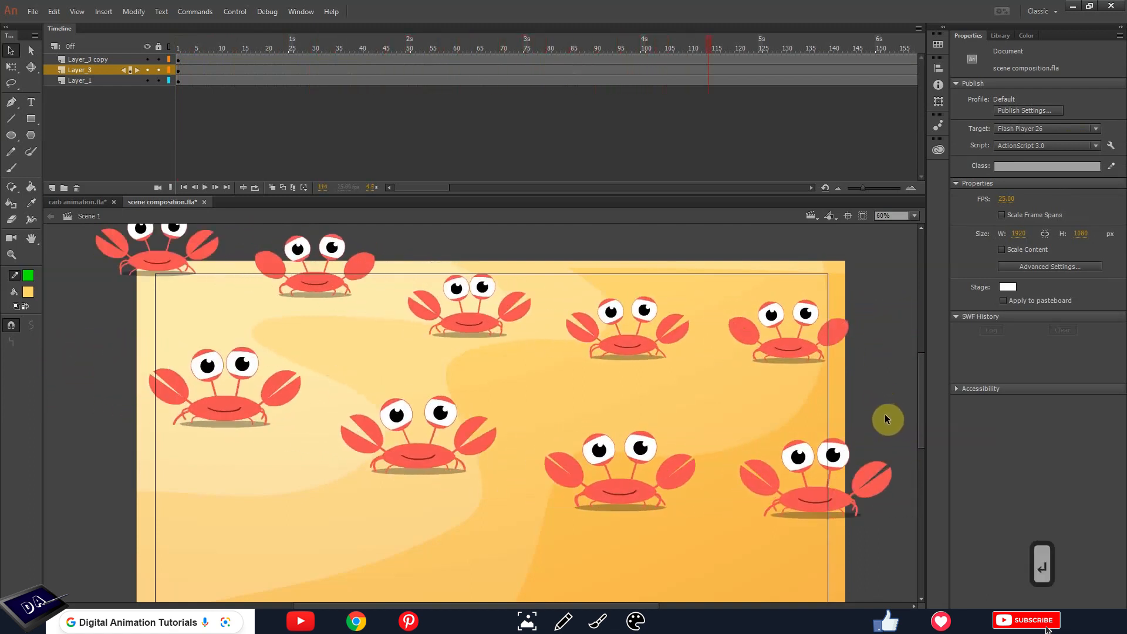
{"action": "key", "text": "Return"}
{"action": "key", "text": "ctrl+2"}
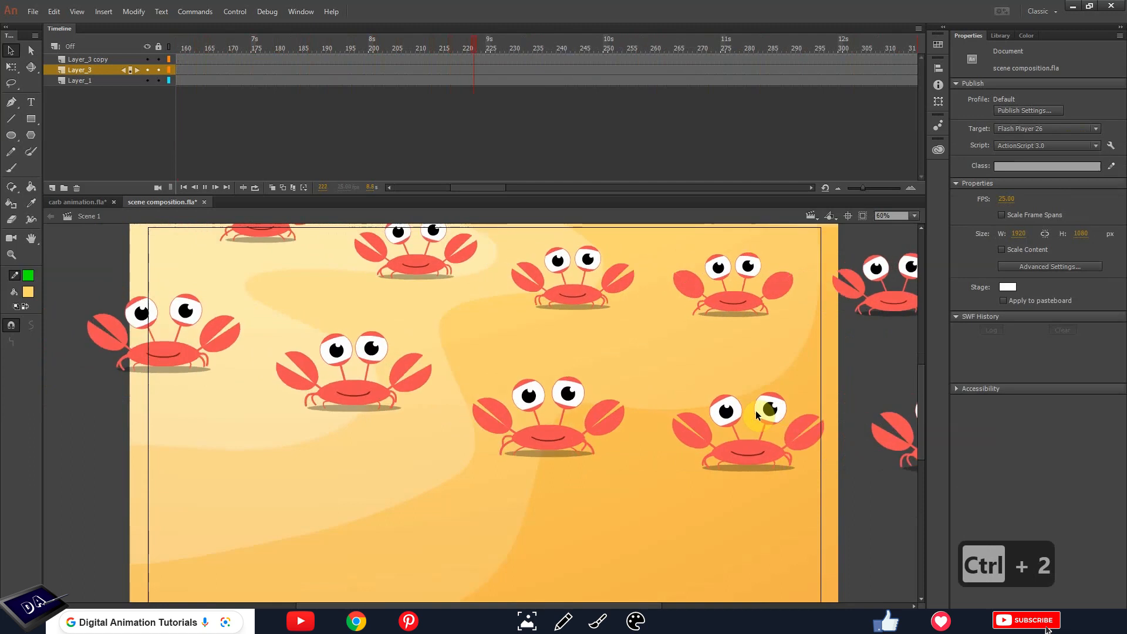
{"action": "key", "text": "ctrl+minus"}
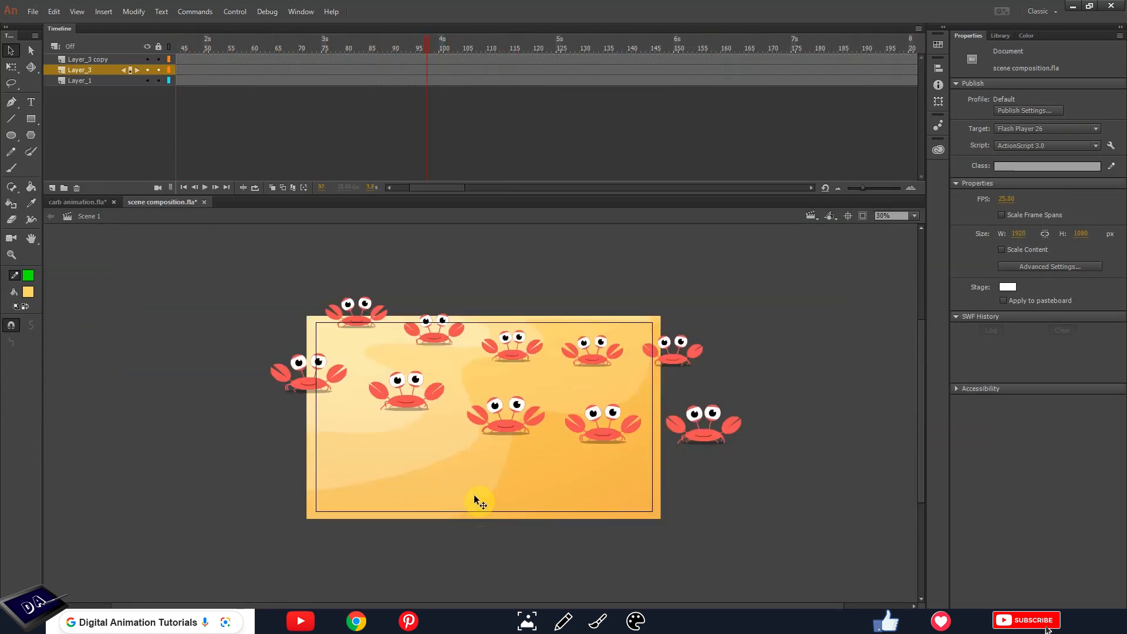
- Copy the leftmost crab of the lower row and paste it in place into a new document
{"action": "left_click", "coordinate": [310, 383]}
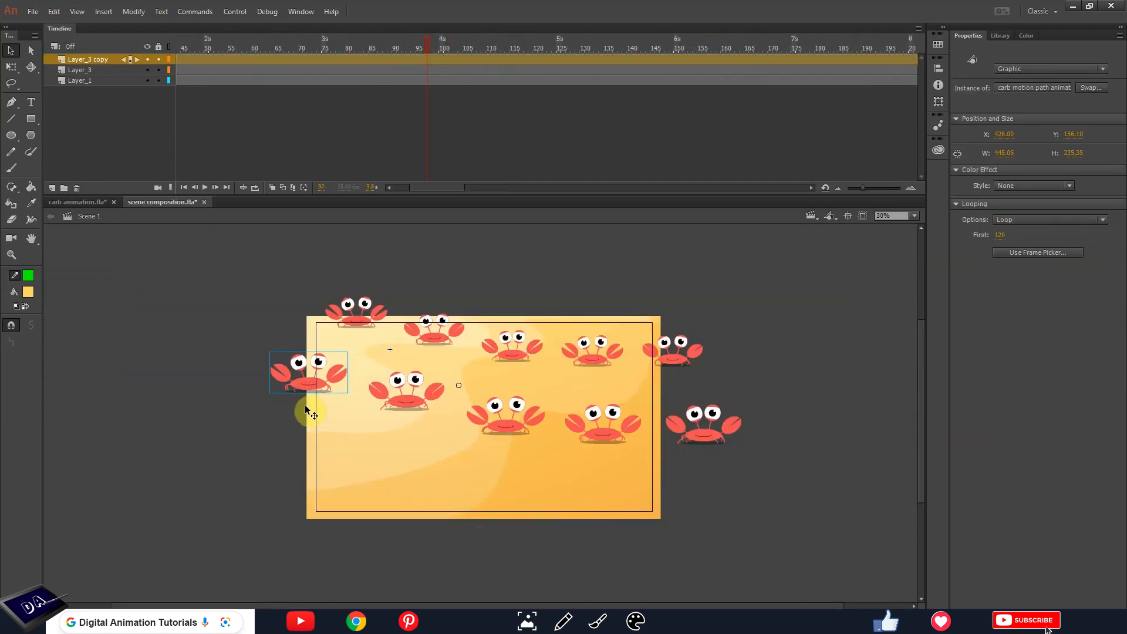
{"action": "key", "text": "ctrl+c"}
{"action": "key", "text": "ctrl+c"}
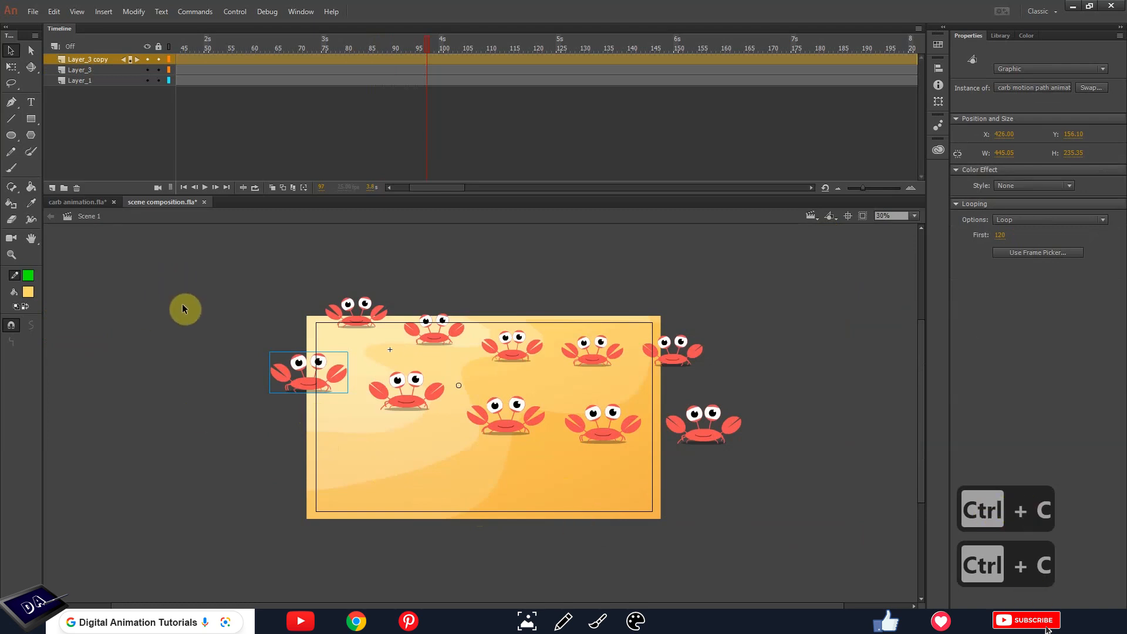
{"action": "key", "text": "ctrl+n"}
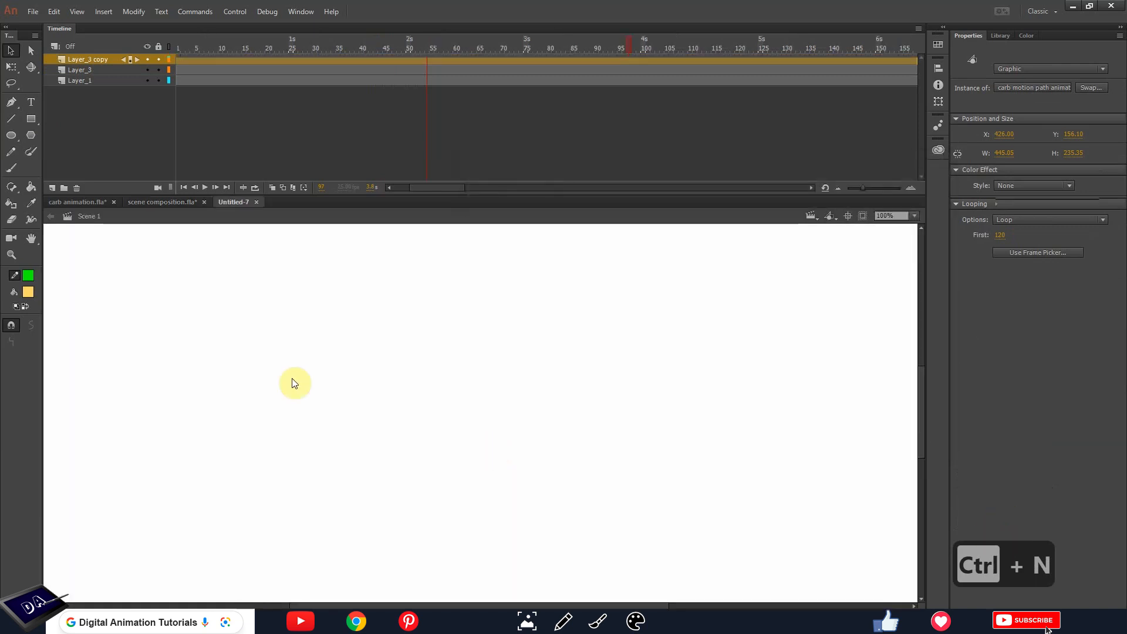
{"action": "key", "text": "ctrl+2"}
{"action": "key", "text": "ctrl+shift+v"}
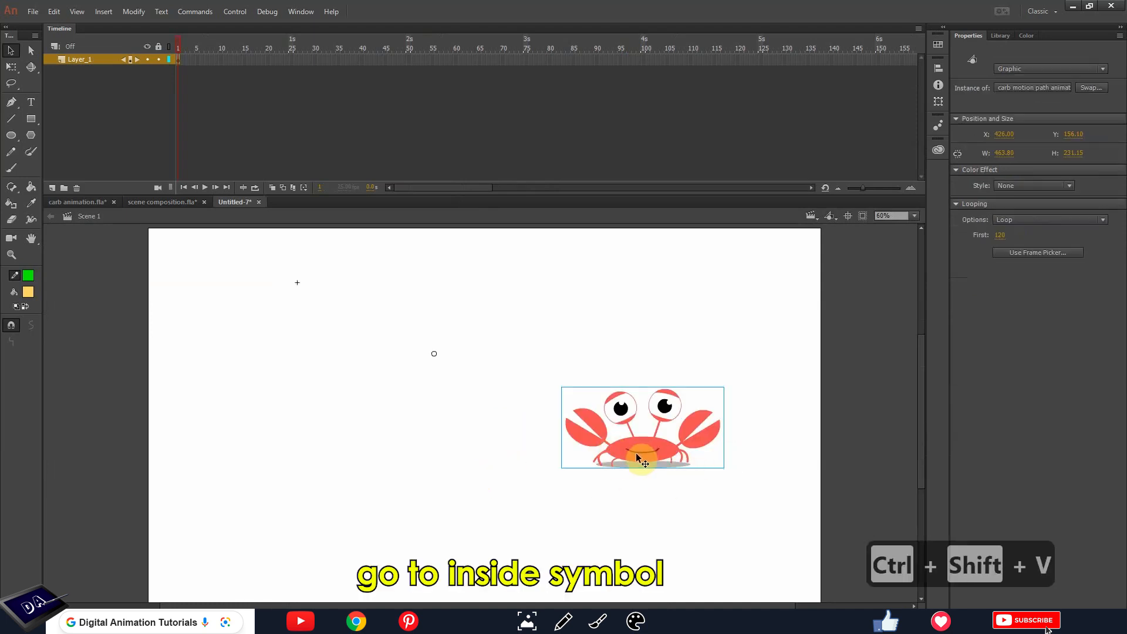
- Inside the pasted crab's motion path symbol, reverse all the tween frames on Layer_1
{"action": "double_click", "coordinate": [635, 452]}
{"action": "left_click_drag", "start_coordinate": [209, 54], "coordinate": [183, 111]}
{"action": "key", "text": "ctrl+minus"}
{"action": "left_click_drag", "start_coordinate": [183, 48], "coordinate": [123, 157]}
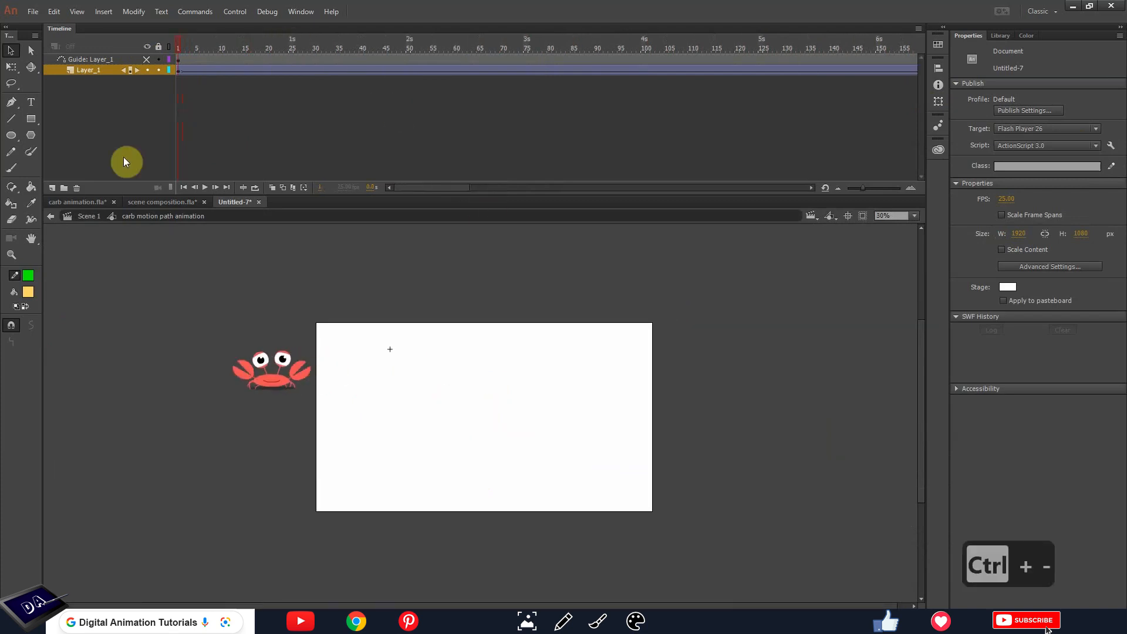
{"action": "left_click", "coordinate": [95, 71]}
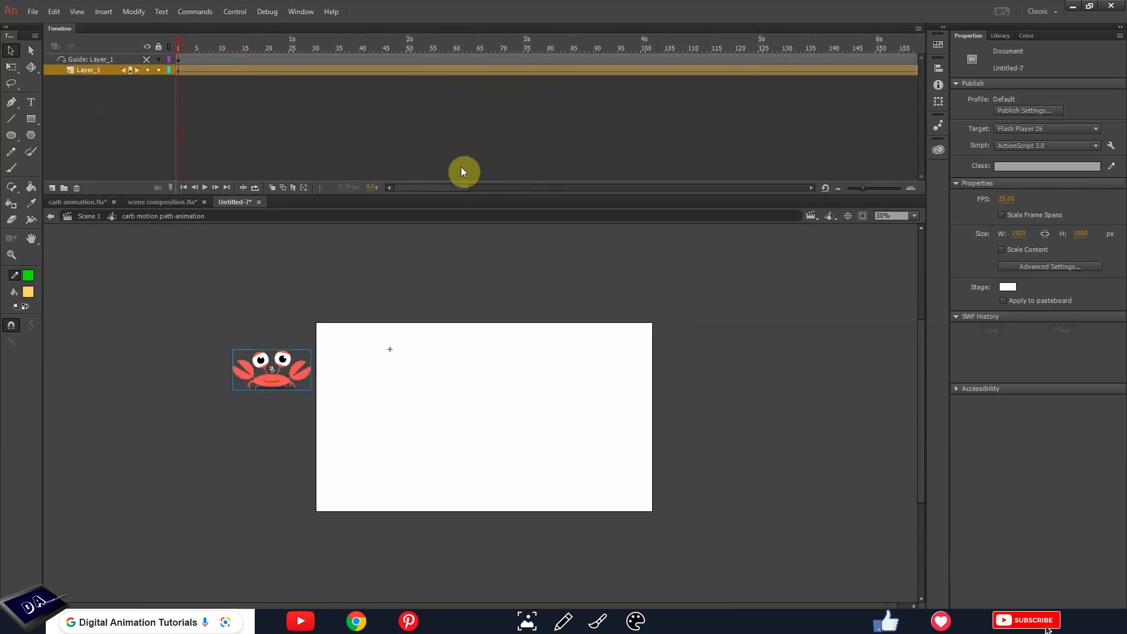
{"action": "left_click_drag", "start_coordinate": [460, 189], "coordinate": [512, 188]}
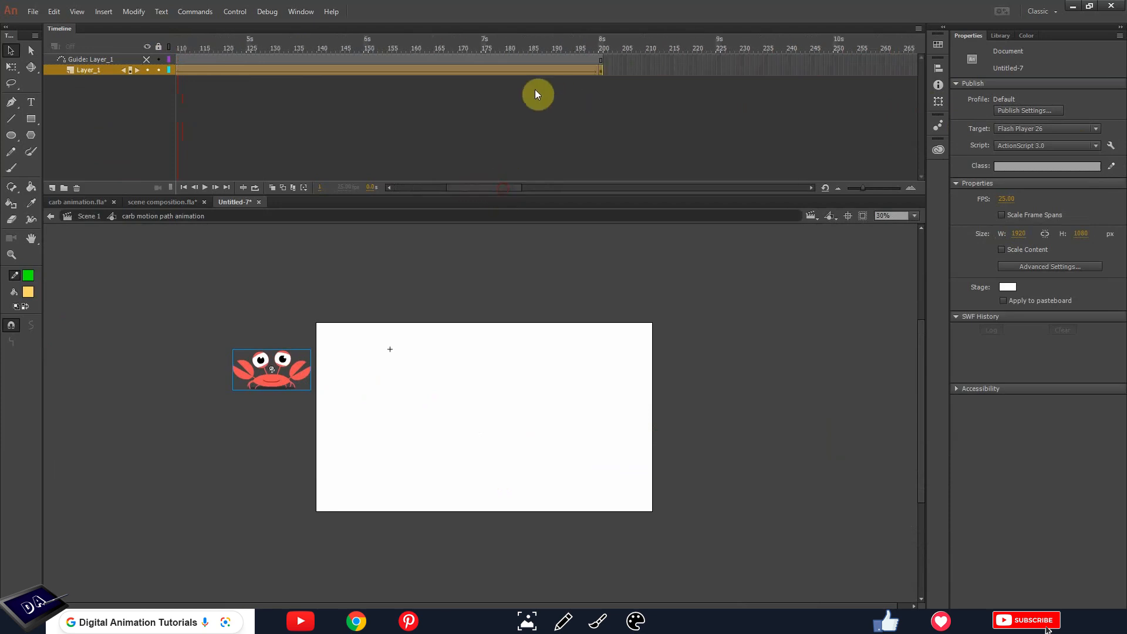
{"action": "right_click", "coordinate": [480, 71]}
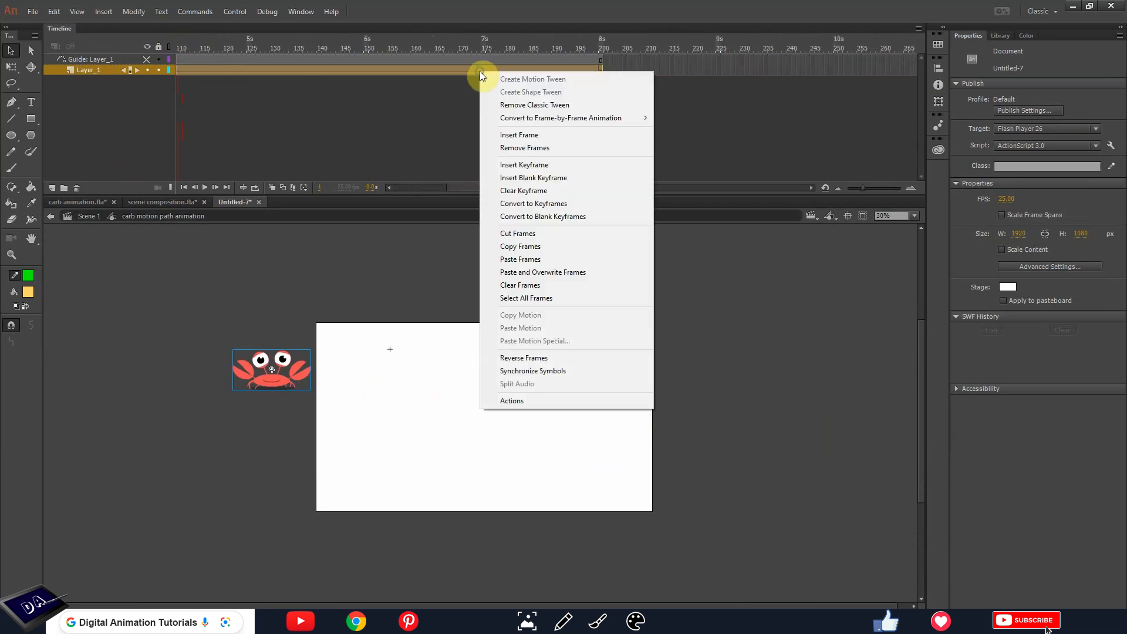
{"action": "left_click", "coordinate": [508, 358]}
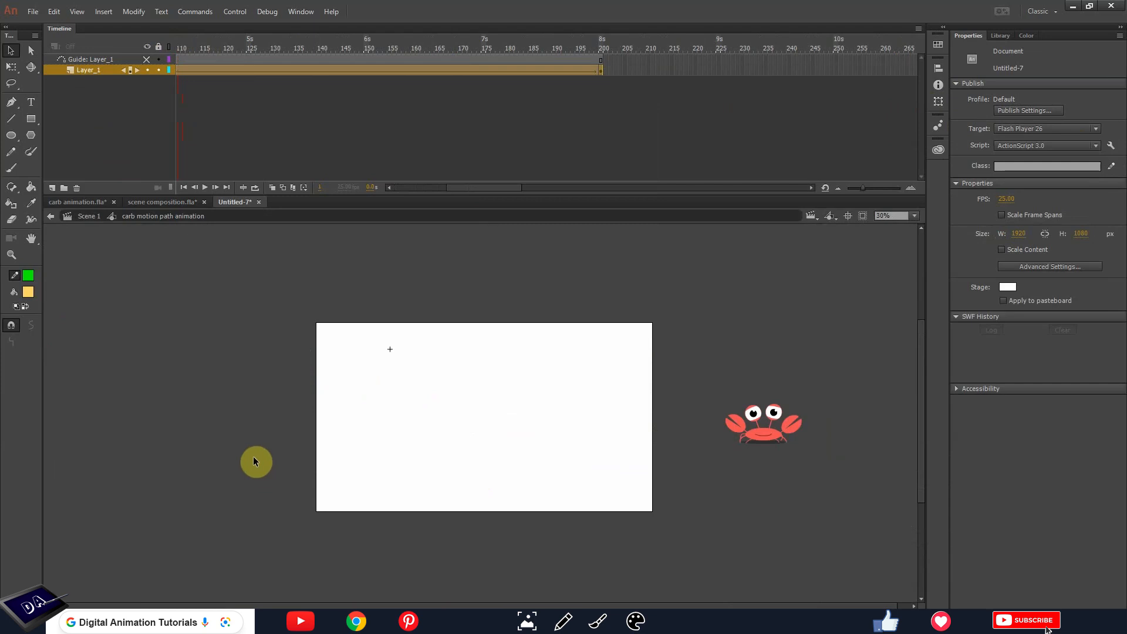
- Play the symbol's timeline to check the crab's reversed walk
{"action": "key", "text": "Return"}
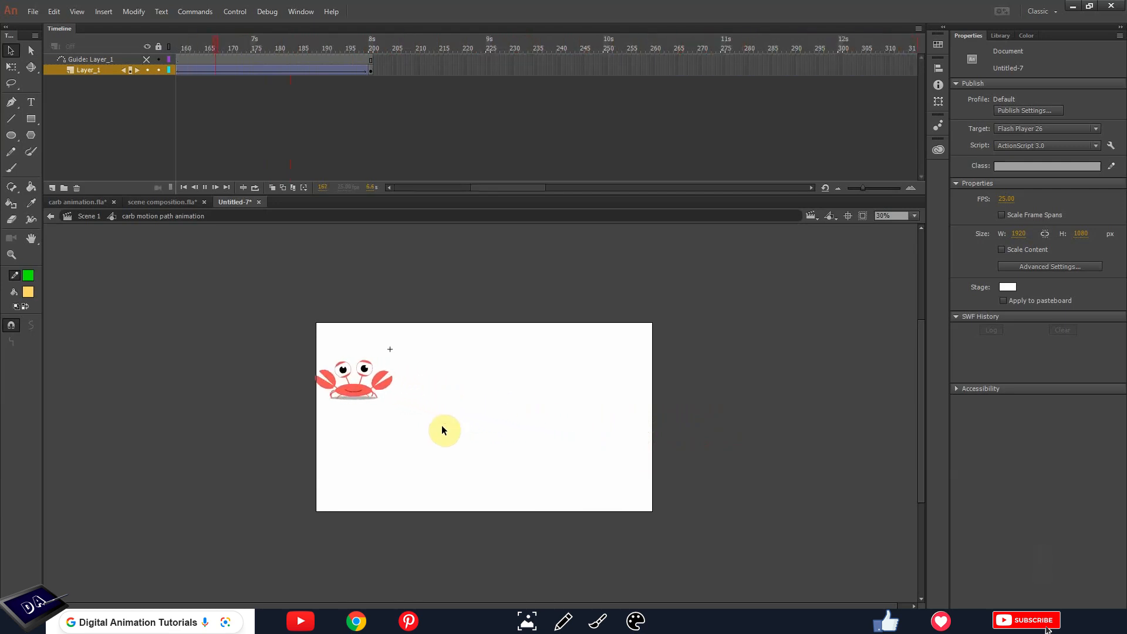
{"action": "key", "text": "Return"}
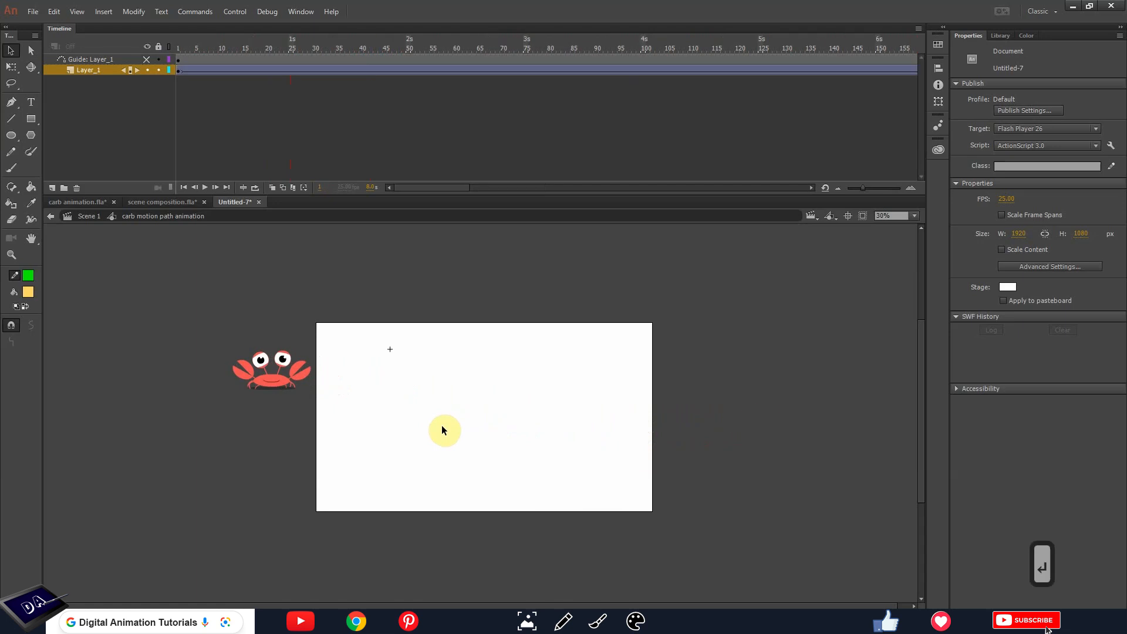
{"action": "key", "text": "Return"}
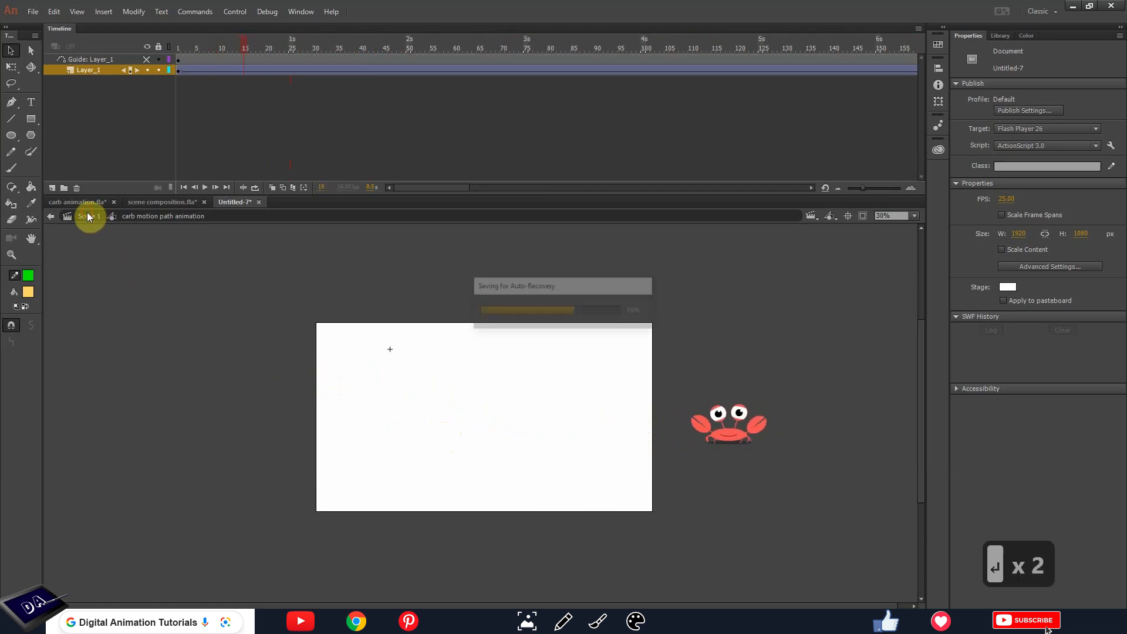
- Copy the reversed crab instance from Scene 1 and switch back to scene composition.fla
{"action": "left_click", "coordinate": [88, 217]}
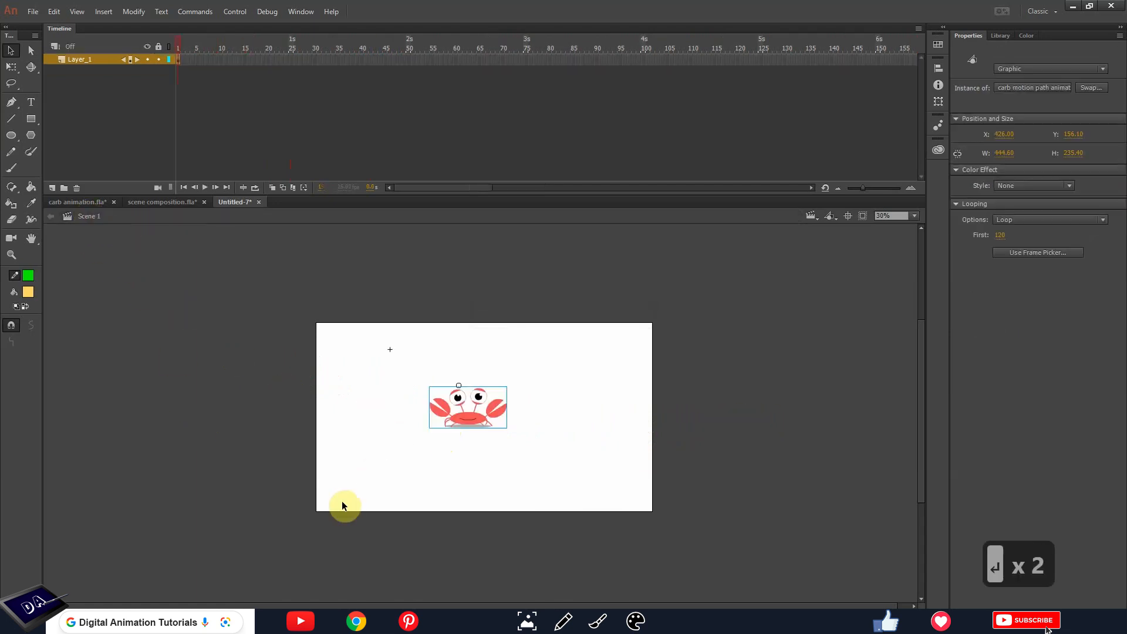
{"action": "key", "text": "ctrl+c"}
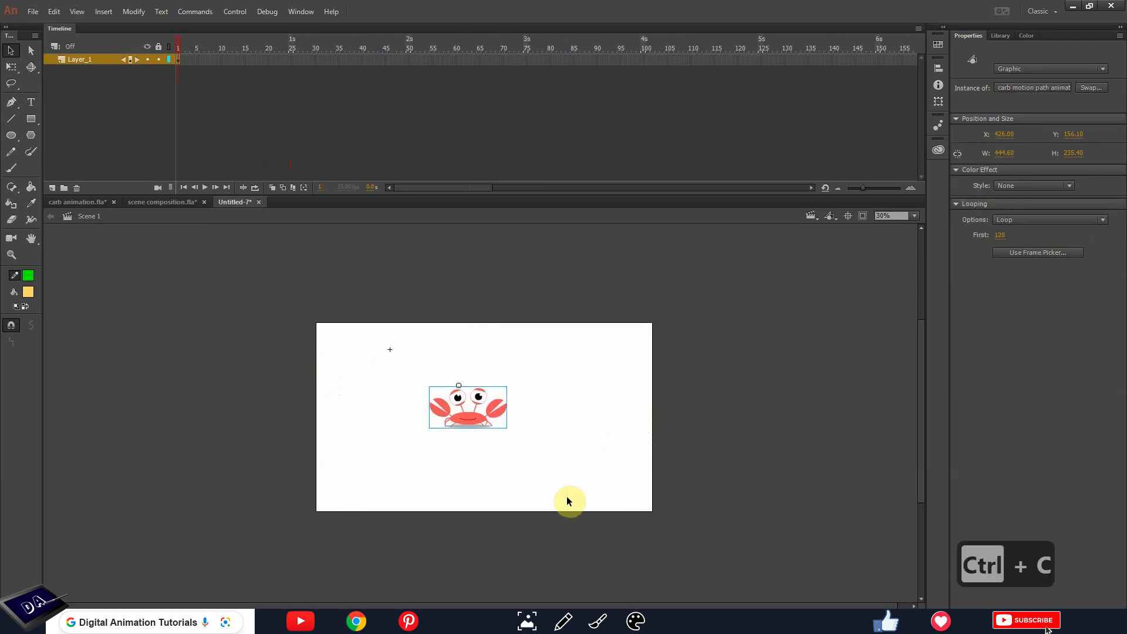
{"action": "left_click", "coordinate": [147, 202]}
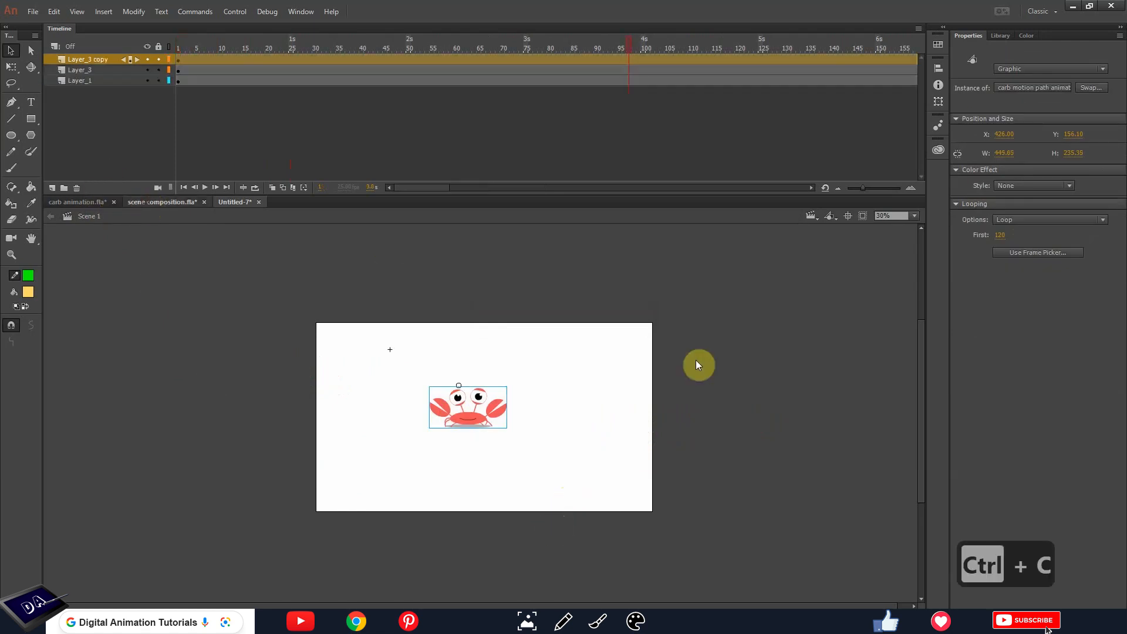
- Add a layer above the others and name the layers, from top to bottom, line 01, line 02, line 03 and bg
{"action": "left_click", "coordinate": [52, 189]}
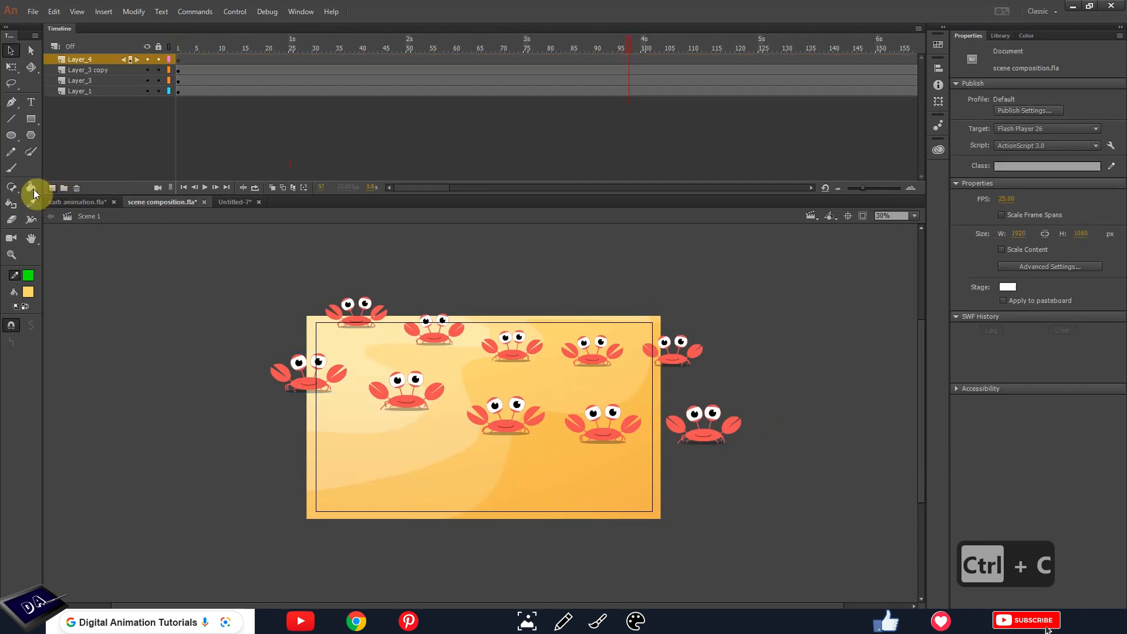
{"action": "left_click", "coordinate": [87, 70]}
{"action": "double_click", "coordinate": [90, 70]}
{"action": "type", "text": "line 02"}
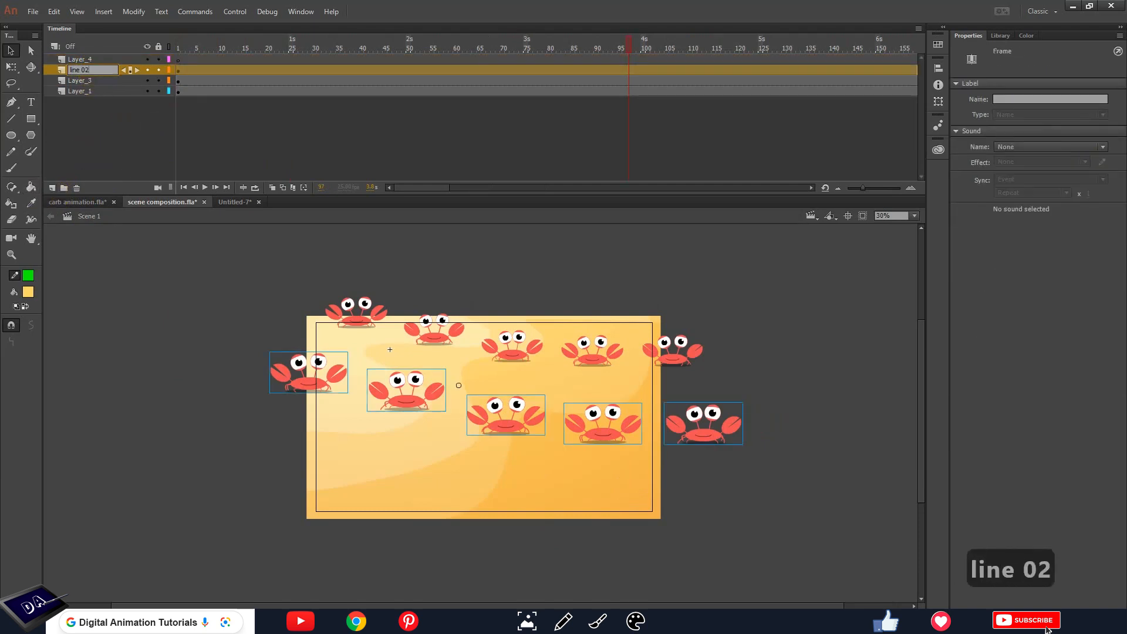
{"action": "left_click", "coordinate": [81, 83]}
{"action": "type", "text": "line 03"}
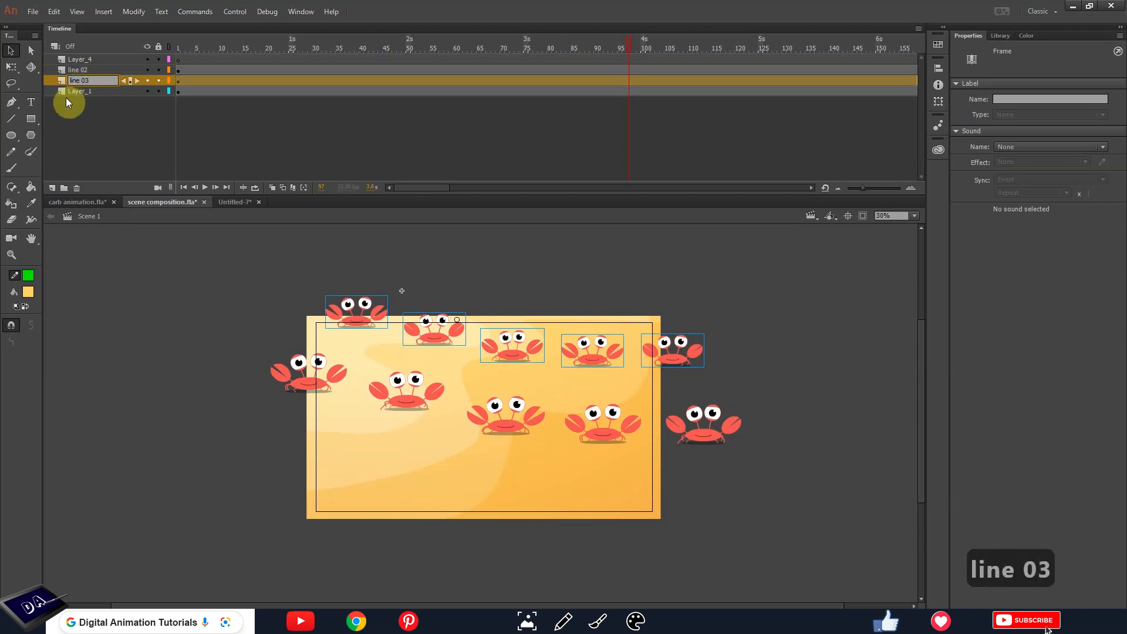
{"action": "double_click", "coordinate": [80, 91]}
{"action": "type", "text": "bg"}
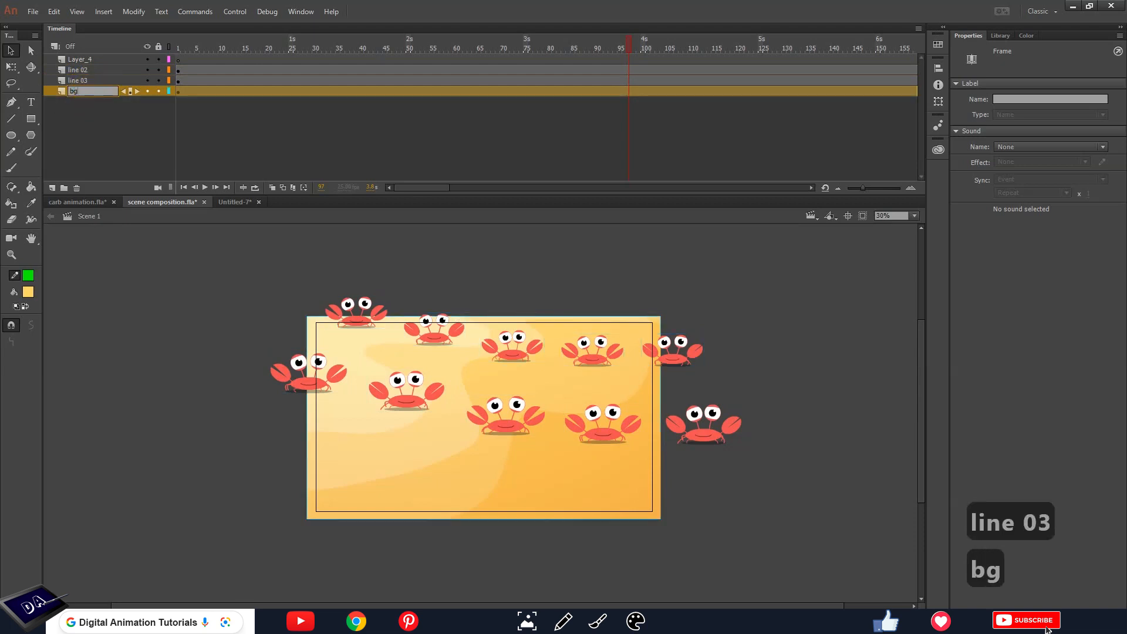
{"action": "double_click", "coordinate": [80, 61]}
{"action": "type", "text": "line 01"}
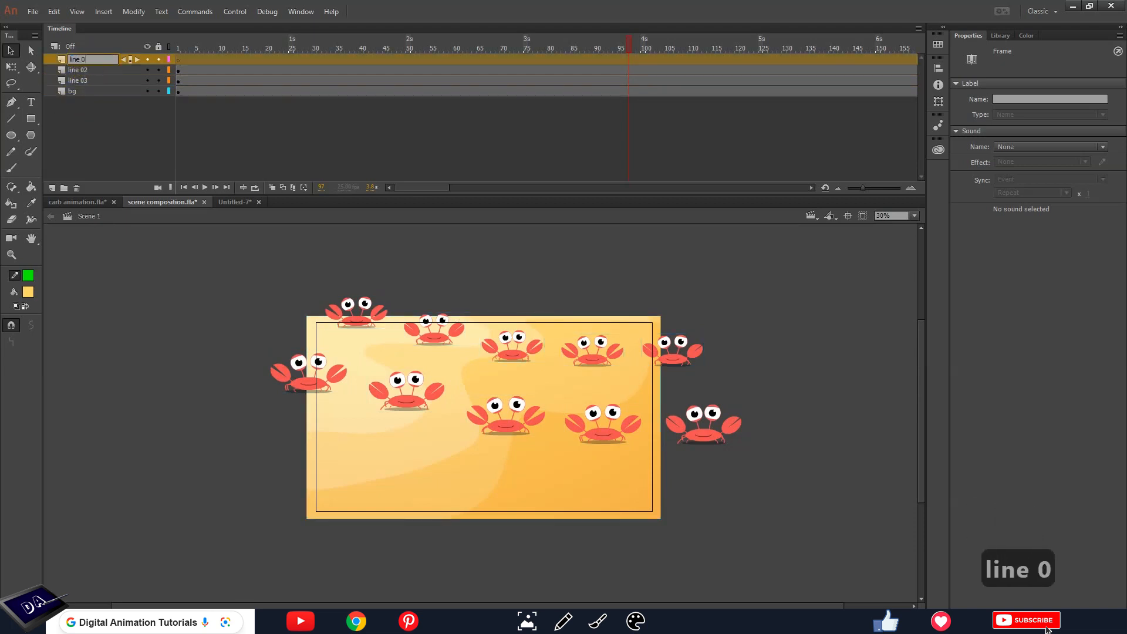
{"action": "key", "text": "Return"}
- Paste the copied crab on frame 1 of line 01 without replacing existing library items, and place it in front of the second row
{"action": "left_click", "coordinate": [172, 95]}
{"action": "key", "text": "ctrl+v"}
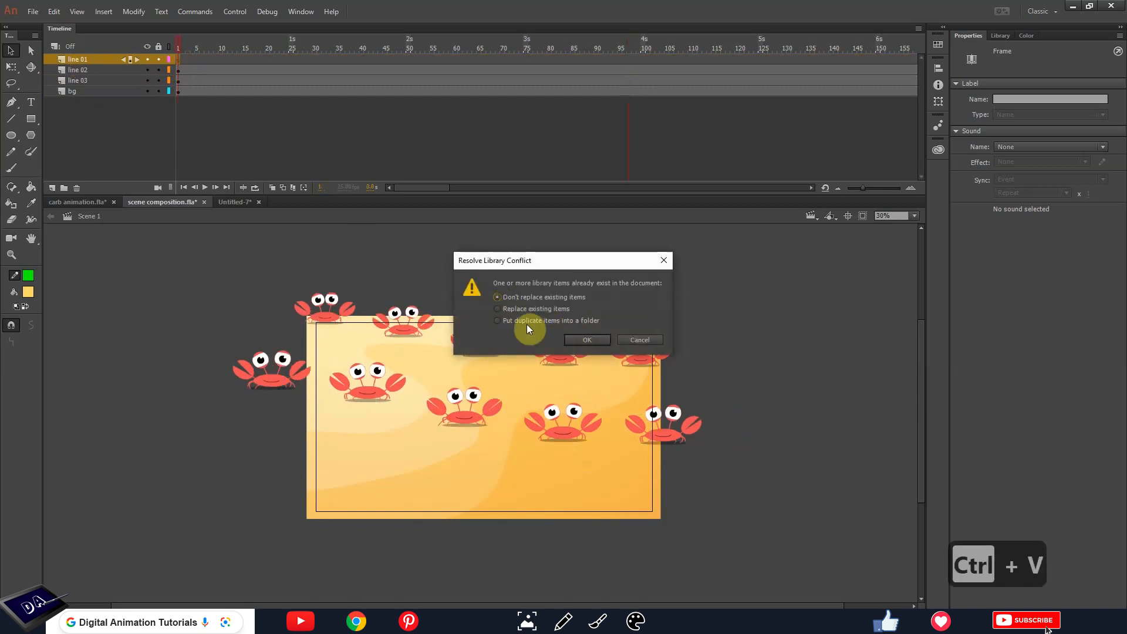
{"action": "left_click", "coordinate": [587, 339]}
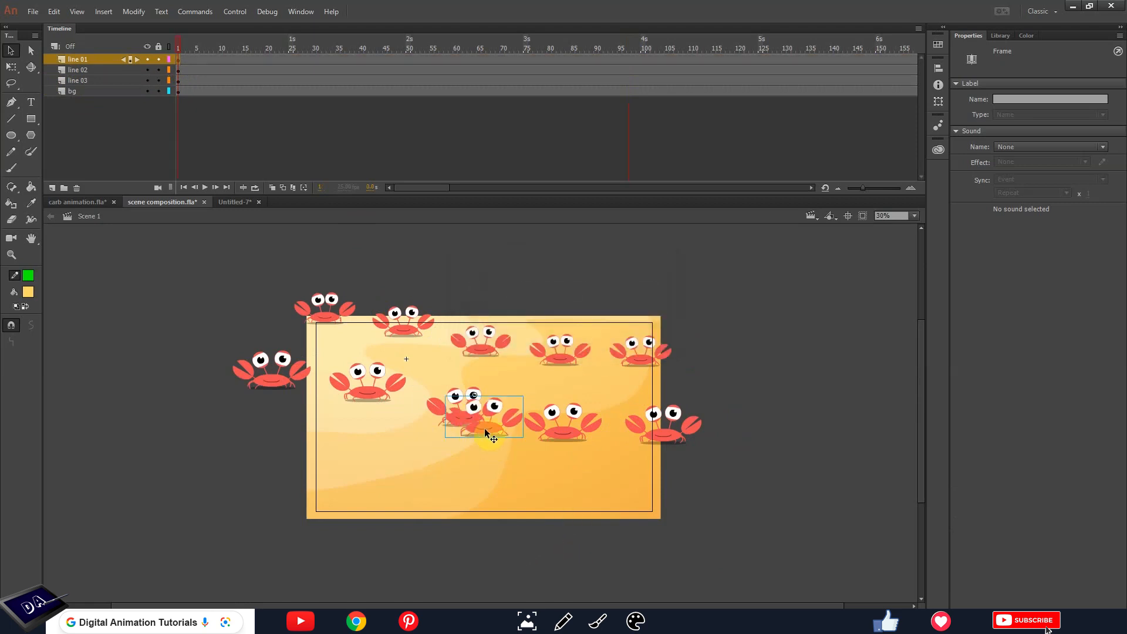
{"action": "left_click_drag", "start_coordinate": [485, 428], "coordinate": [499, 481]}
{"action": "key", "text": "ctrl+2"}
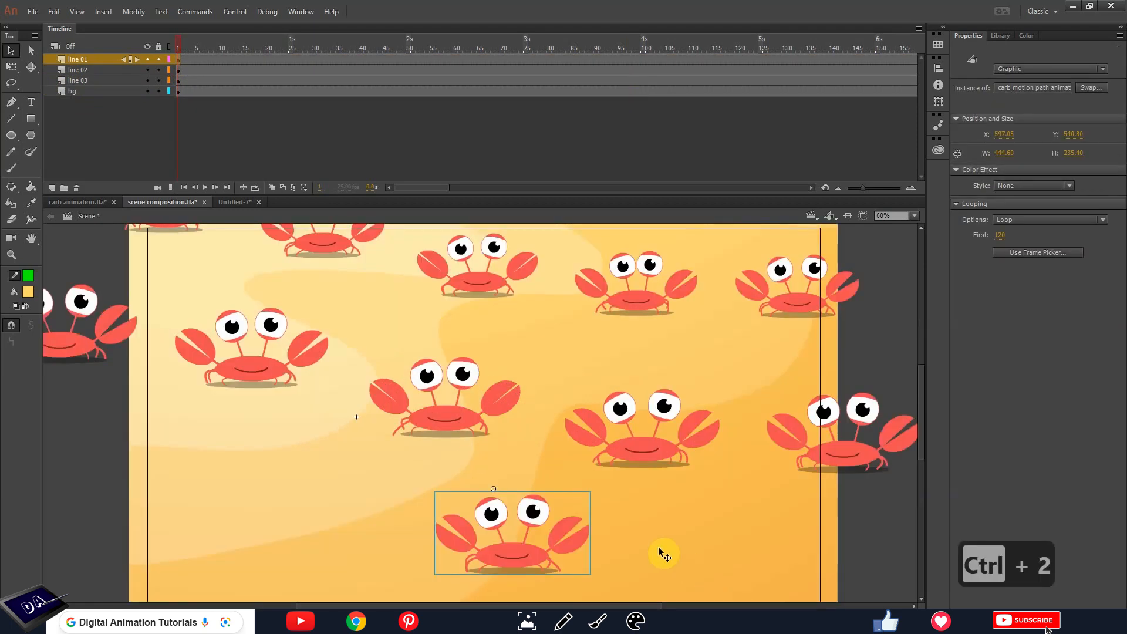
- Preview the scene along the timeline and reposition the front crab to X 429.50, Y 537.00 so its walk crosses the lower stage
{"action": "key", "text": "Return"}
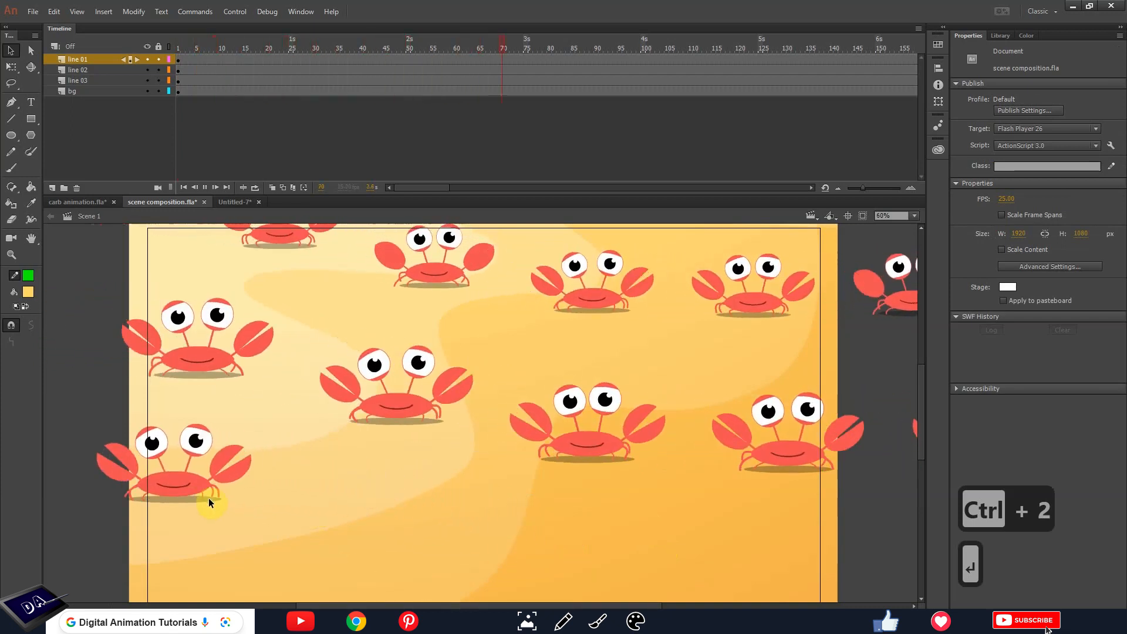
{"action": "key", "text": "ctrl+minus"}
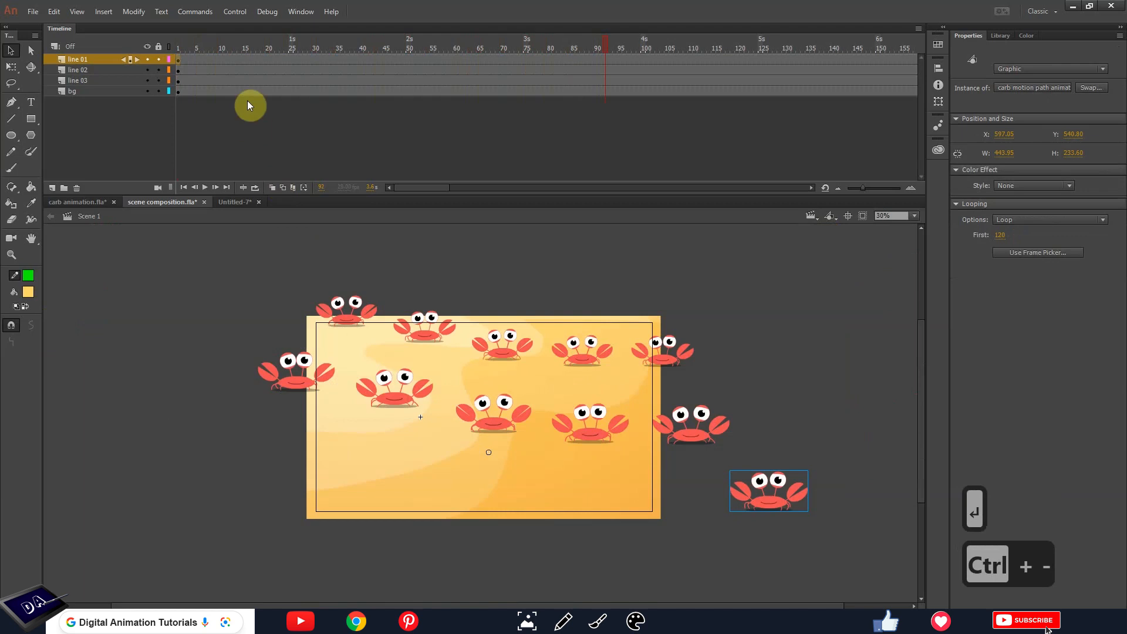
{"action": "left_click", "coordinate": [165, 49]}
{"action": "left_click_drag", "start_coordinate": [500, 486], "coordinate": [699, 505]}
{"action": "key", "text": "Return"}
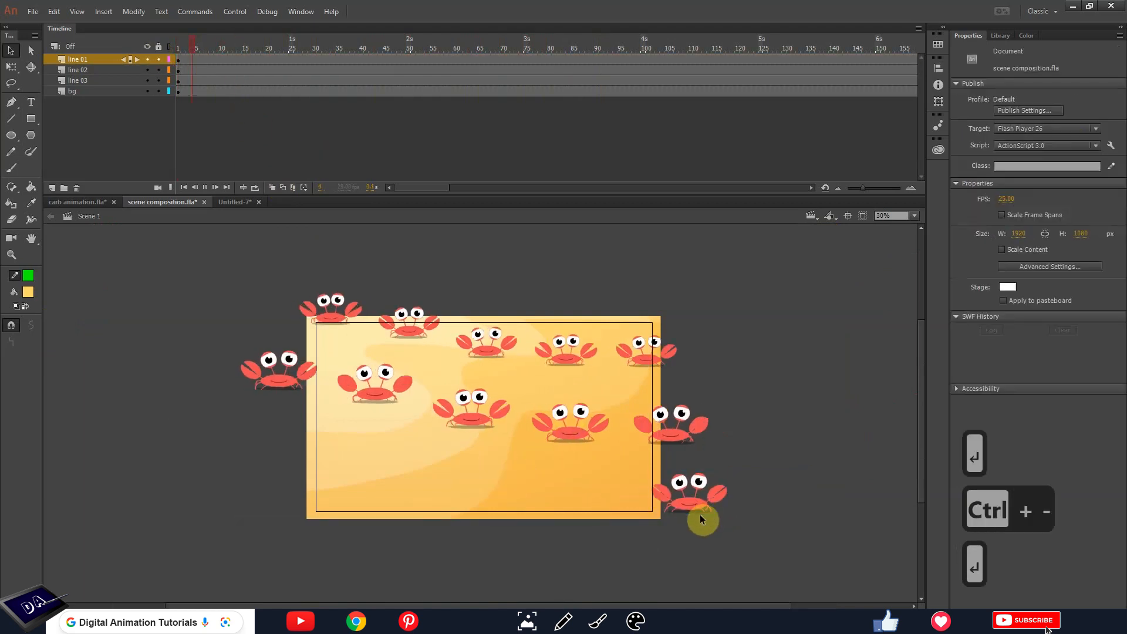
{"action": "key", "text": "Return"}
{"action": "left_click", "coordinate": [606, 482]}
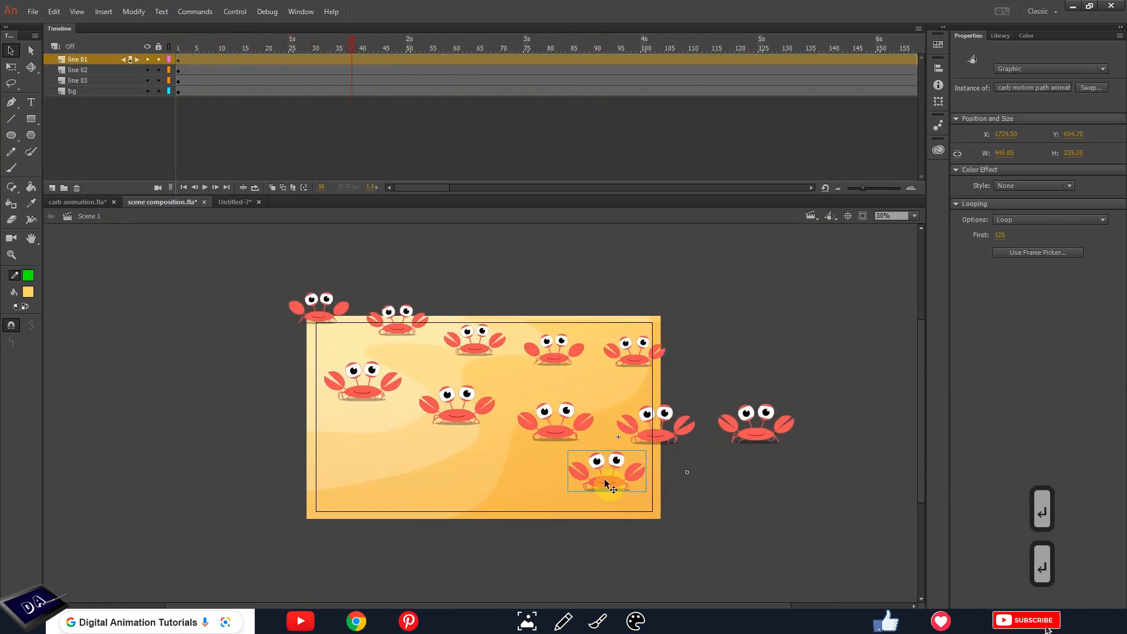
{"action": "left_click_drag", "start_coordinate": [283, 55], "coordinate": [639, 102]}
{"action": "left_click_drag", "start_coordinate": [914, 510], "coordinate": [686, 490]}
{"action": "left_click_drag", "start_coordinate": [294, 41], "coordinate": [125, 59]}
{"action": "mouse_move", "coordinate": [207, 82]}
{"action": "left_mouse_down"}
{"action": "mouse_move", "coordinate": [572, 133]}
{"action": "mouse_move", "coordinate": [306, 139]}
{"action": "mouse_move", "coordinate": [398, 144]}
{"action": "left_mouse_up"}
{"action": "left_click", "coordinate": [365, 466]}
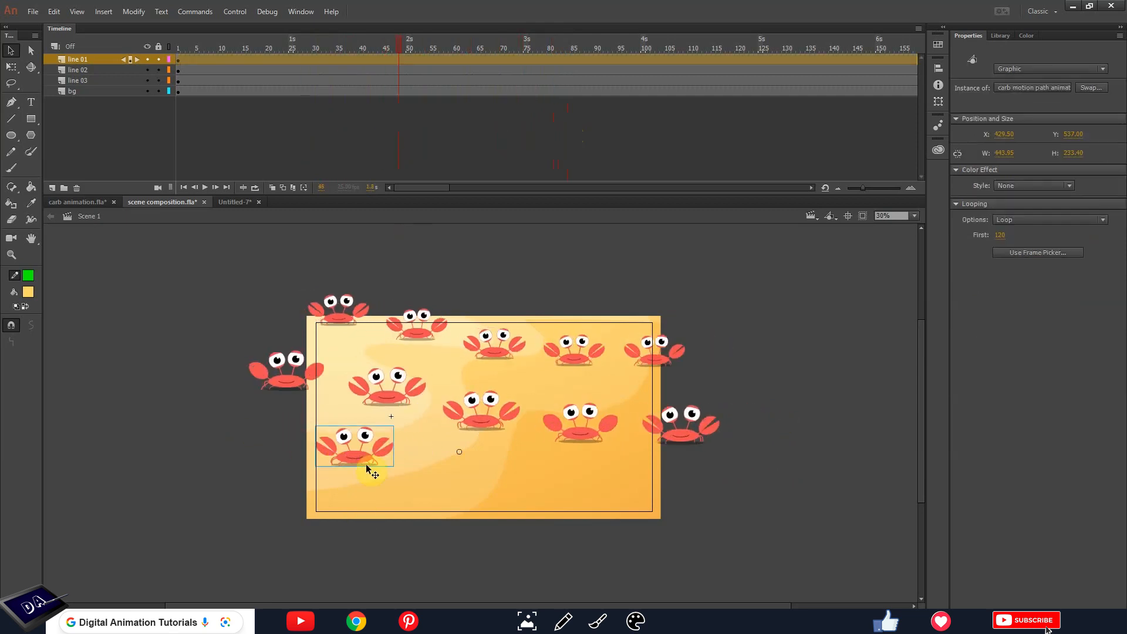
- Inside the front crab's motion path symbol, show the guide layer, move the guide's left end down and outward, and reshape the curve
{"action": "double_click", "coordinate": [361, 463]}
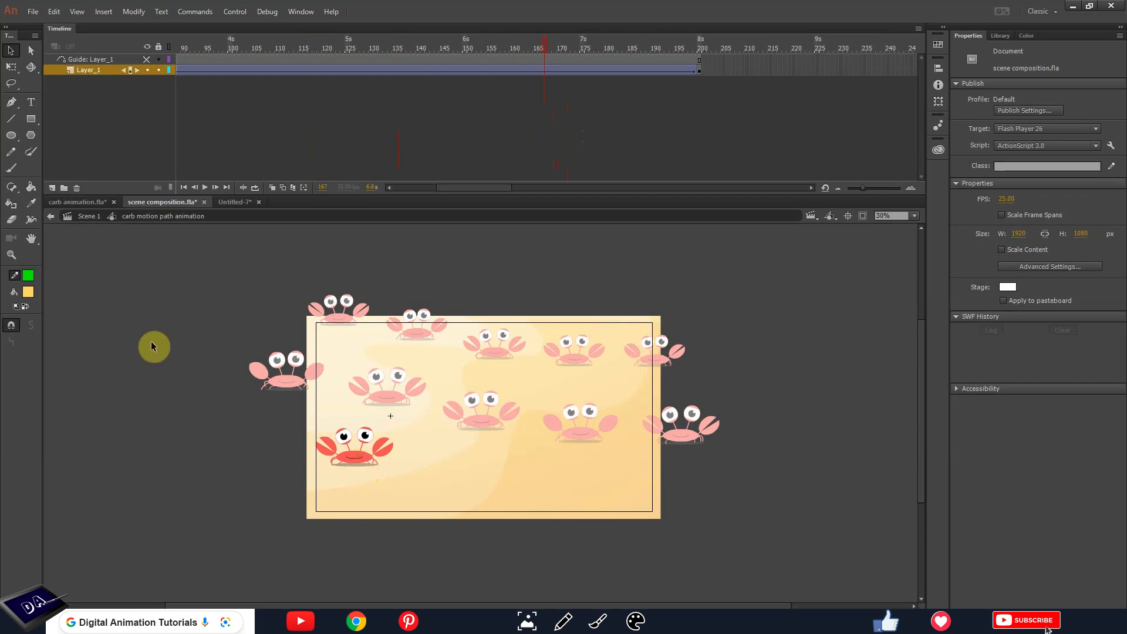
{"action": "left_click", "coordinate": [147, 59]}
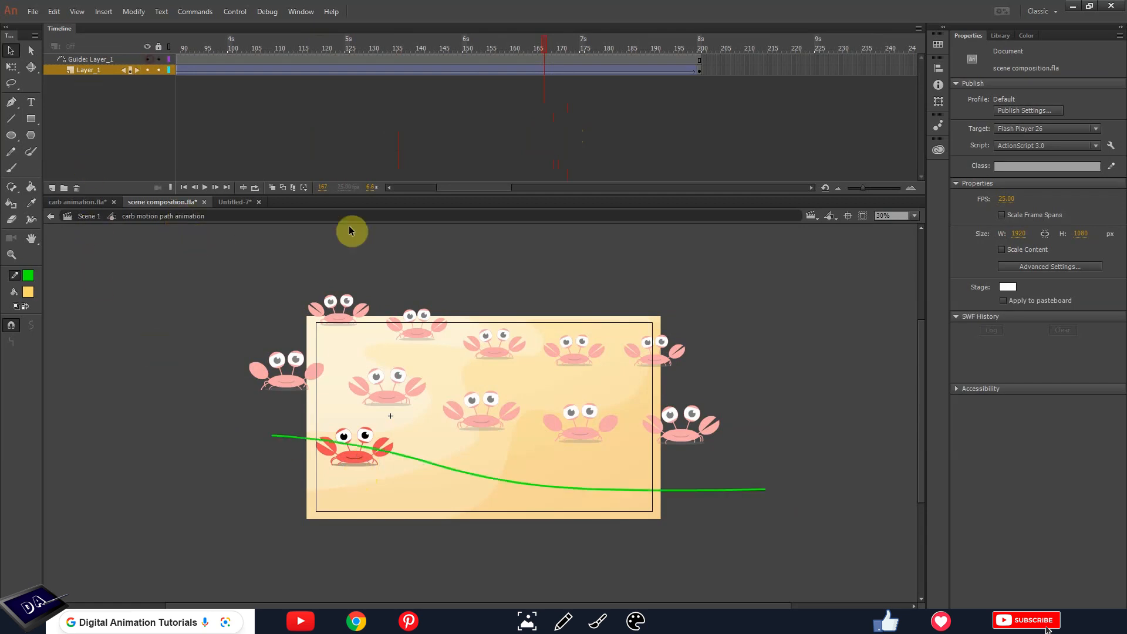
{"action": "left_click_drag", "start_coordinate": [271, 442], "coordinate": [246, 458]}
{"action": "left_click_drag", "start_coordinate": [355, 455], "coordinate": [345, 465]}
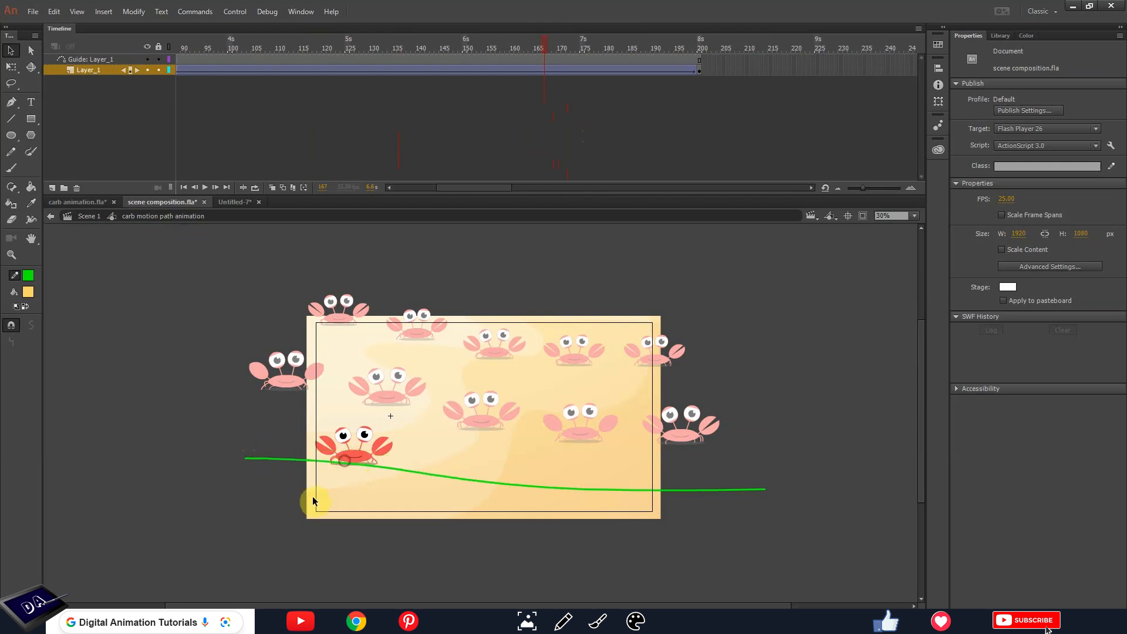
- Snap the crab on the last keyframe of Layer_1 to the guide's left end and smooth the guide's curve
{"action": "left_click", "coordinate": [700, 71]}
{"action": "left_click_drag", "start_coordinate": [286, 444], "coordinate": [259, 467]}
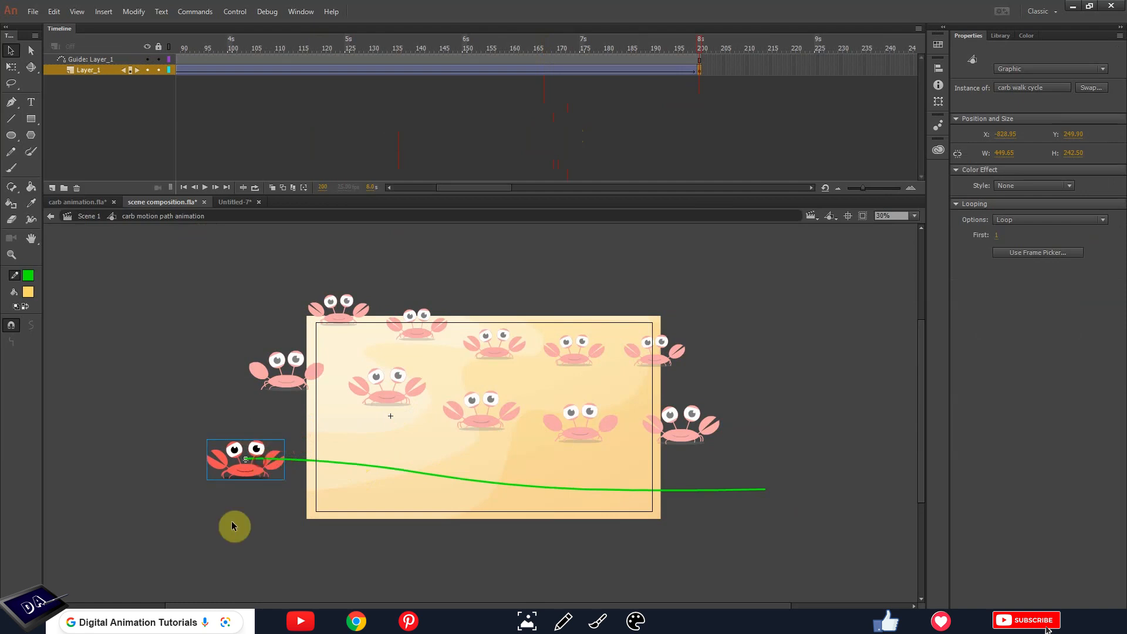
{"action": "left_click_drag", "start_coordinate": [356, 466], "coordinate": [358, 470]}
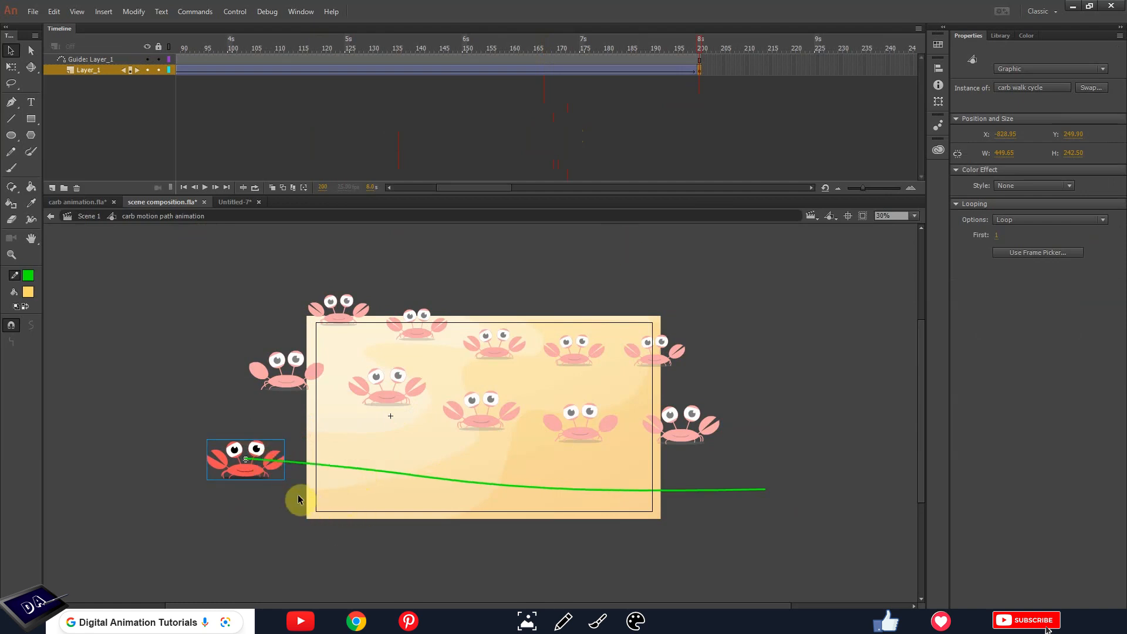
{"action": "left_click_drag", "start_coordinate": [308, 466], "coordinate": [306, 466]}
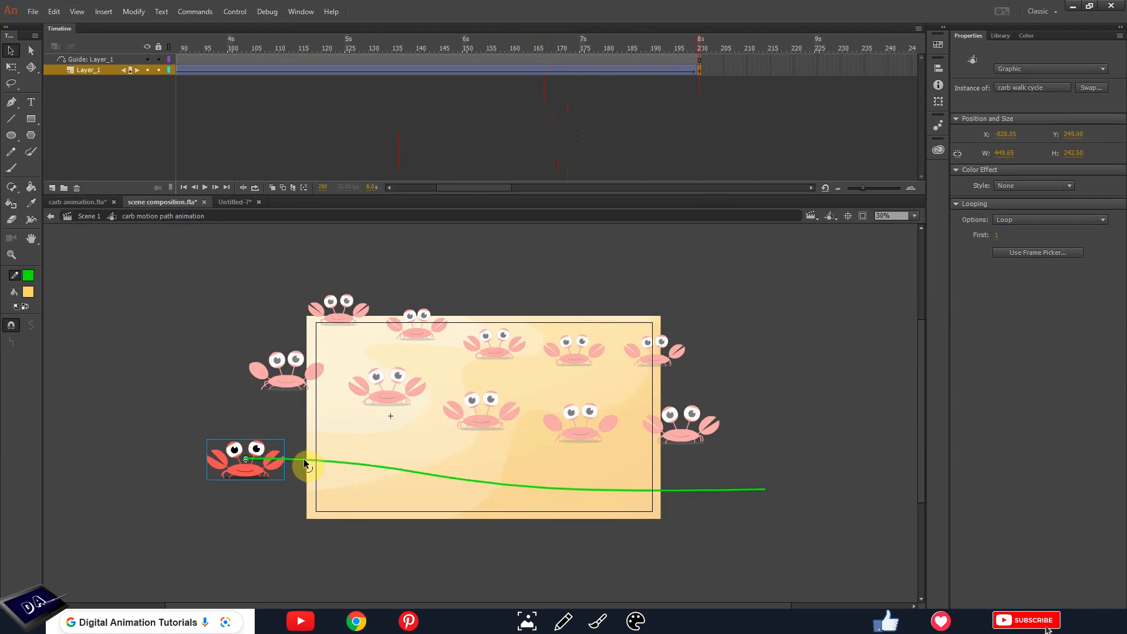
- Raise the guide's left end slightly and realign the last keyframe's crab so its transformation point sits on that end
{"action": "left_click", "coordinate": [248, 471]}
{"action": "left_click", "coordinate": [645, 41]}
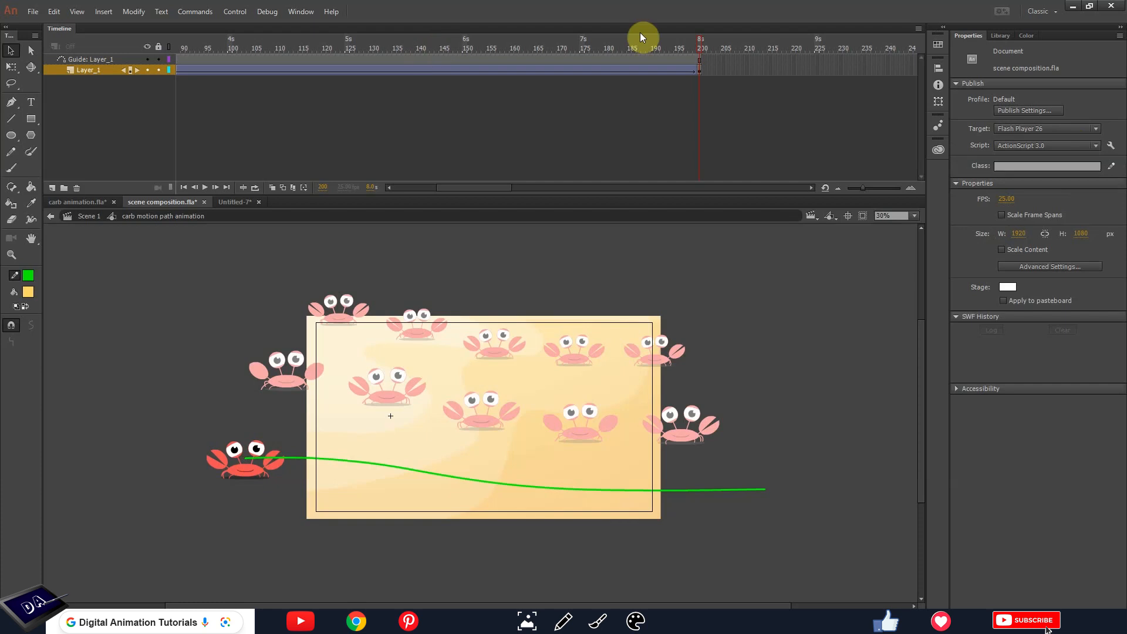
{"action": "left_click", "coordinate": [234, 470]}
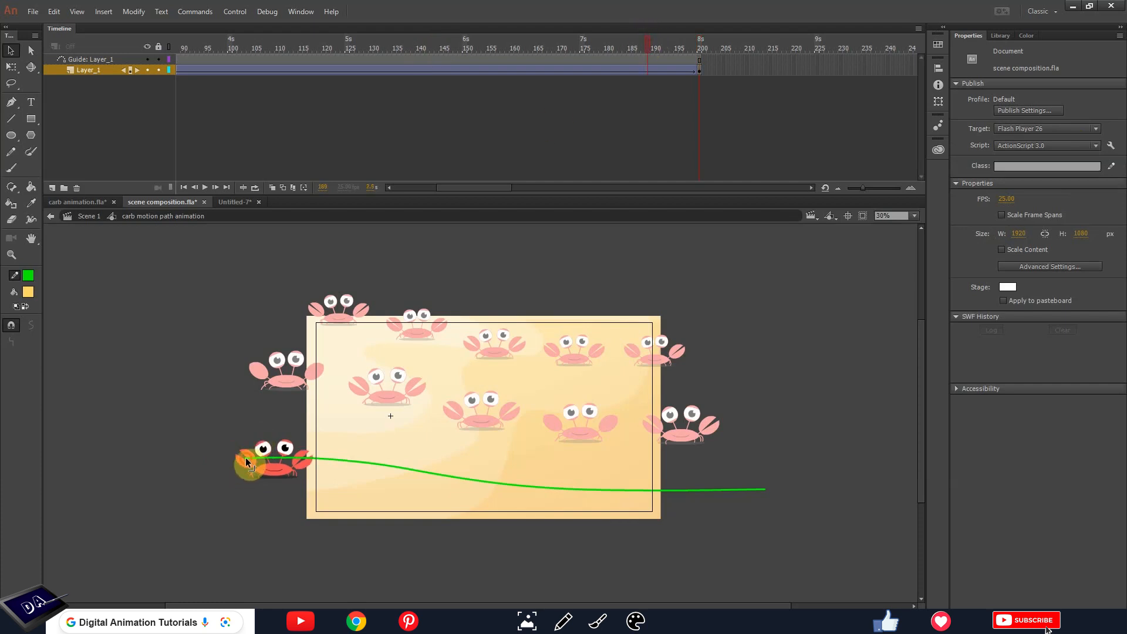
{"action": "left_click", "coordinate": [712, 53]}
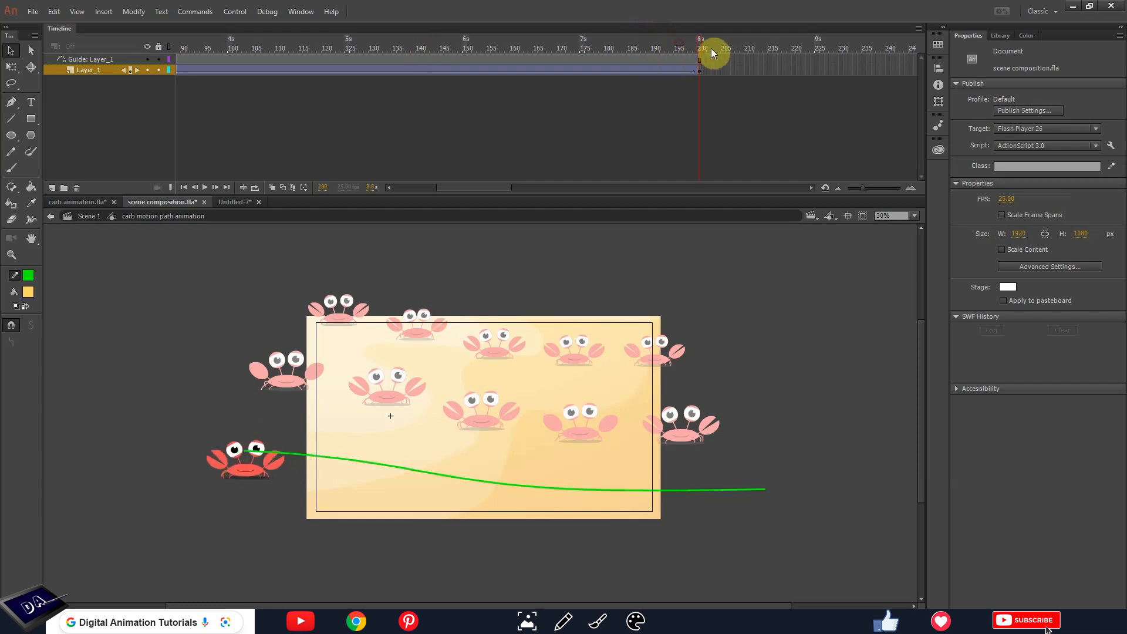
{"action": "left_click", "coordinate": [237, 476]}
{"action": "key", "text": "q"}
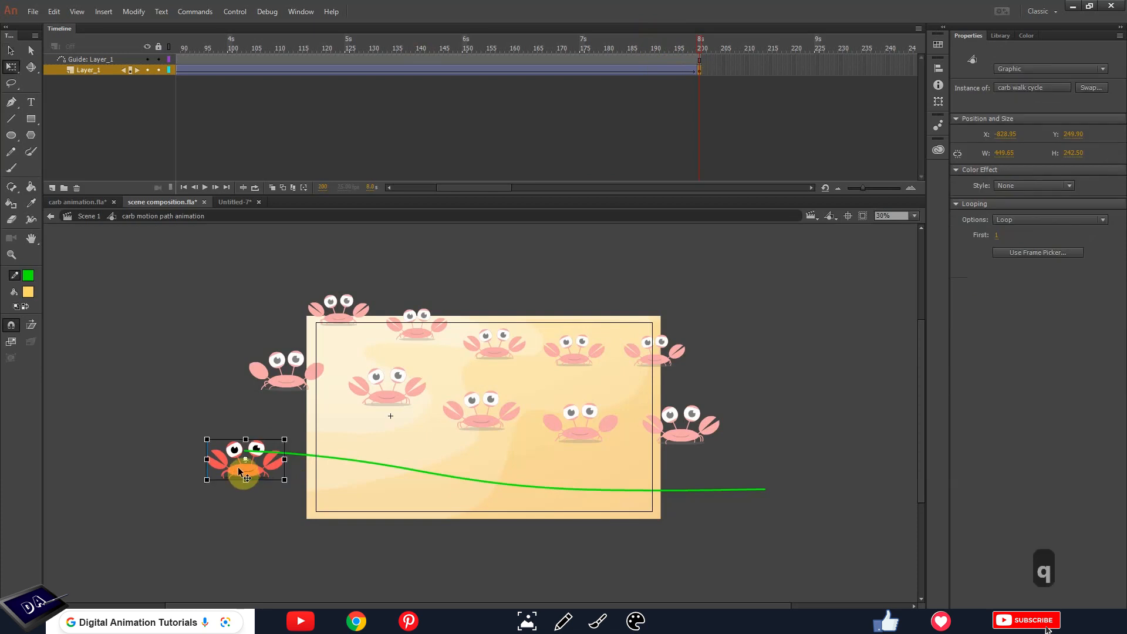
{"action": "key", "text": "ctrl+equal"}
{"action": "key", "text": "ctrl+equal"}
{"action": "left_click_drag", "start_coordinate": [377, 464], "coordinate": [377, 435]}
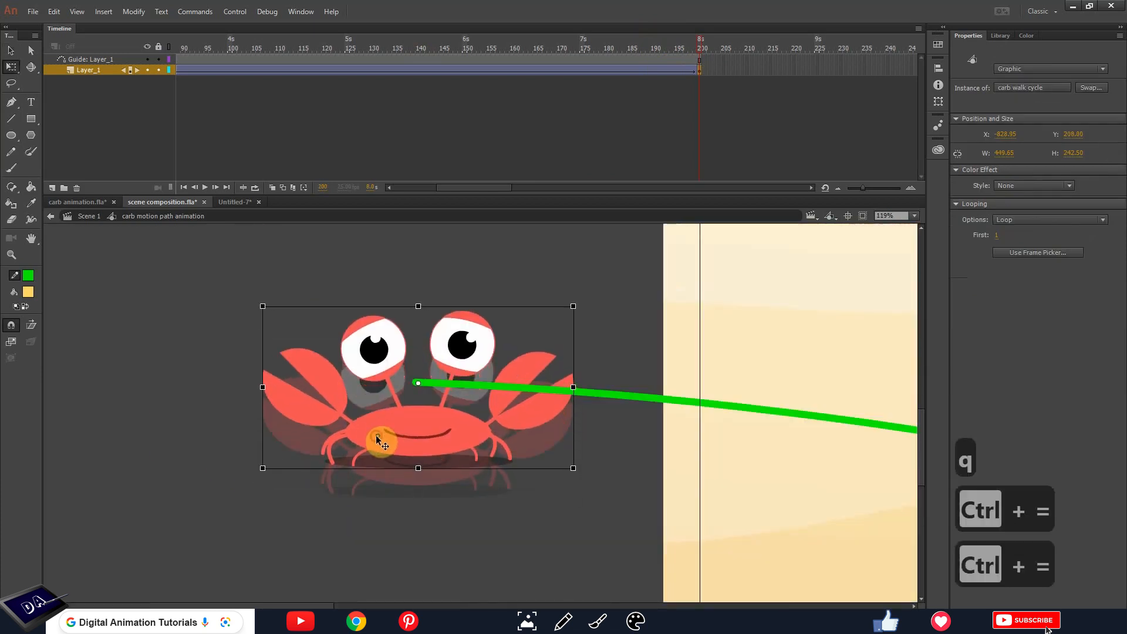
{"action": "key", "text": "Up"}
{"action": "key", "text": "Up"}
- Return to Scene 1 and play the scene to check the front crab's adjusted path
{"action": "key", "text": "ctrl+2"}
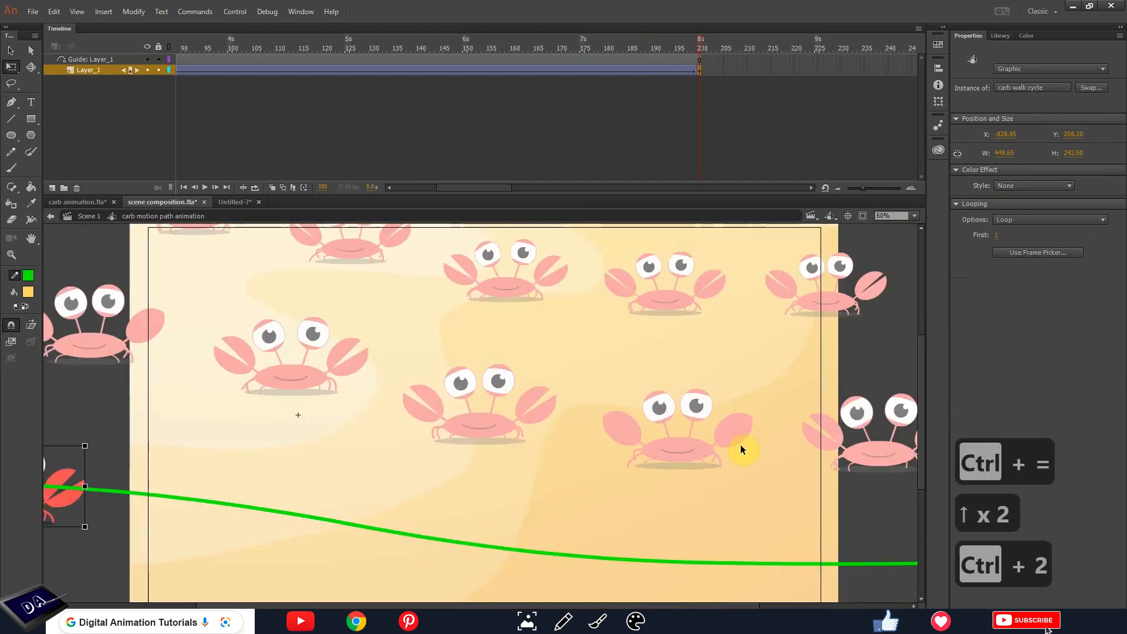
{"action": "left_click", "coordinate": [385, 488]}
{"action": "left_click", "coordinate": [88, 216]}
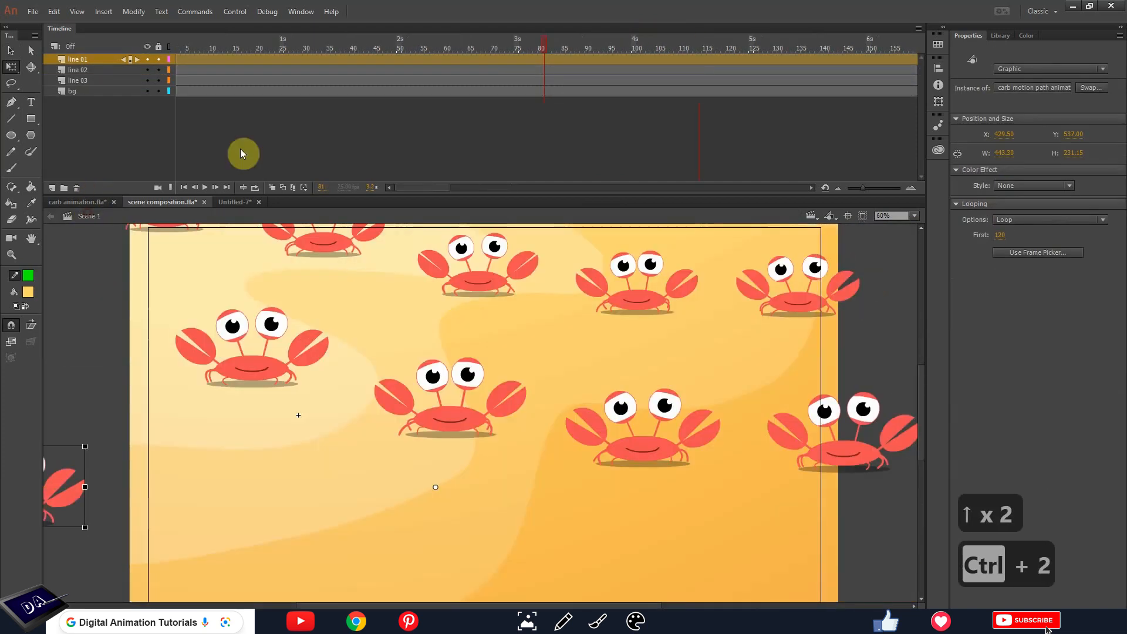
{"action": "key", "text": "Return"}
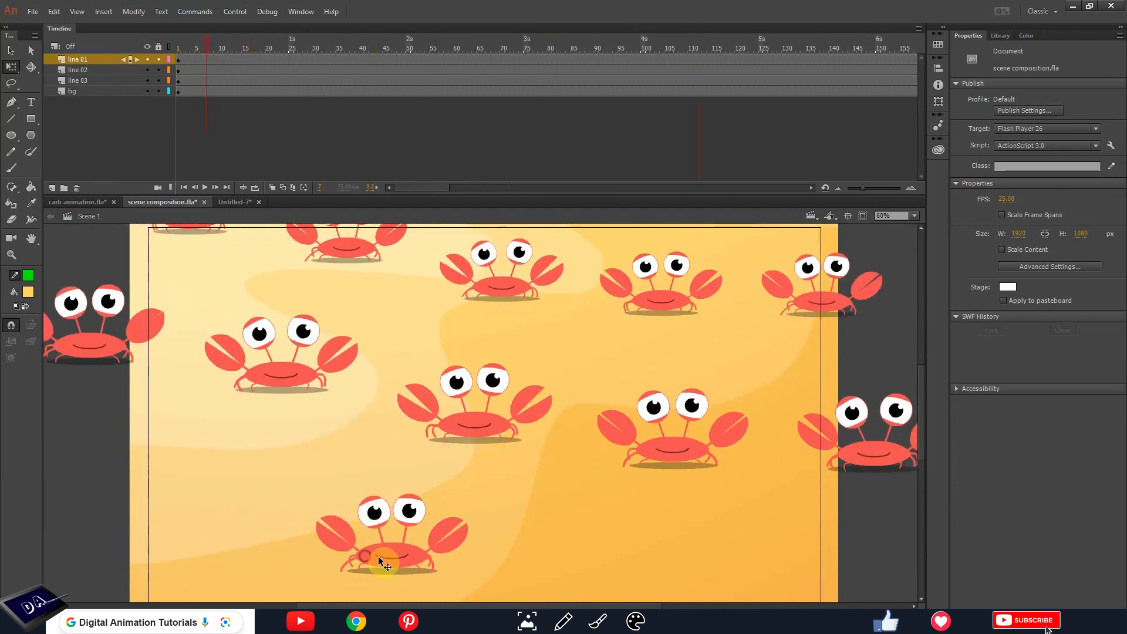
- Scale the front crab to 120% and move it up slightly
{"action": "left_click", "coordinate": [380, 562]}
{"action": "key", "text": "ctrl+alt+s"}
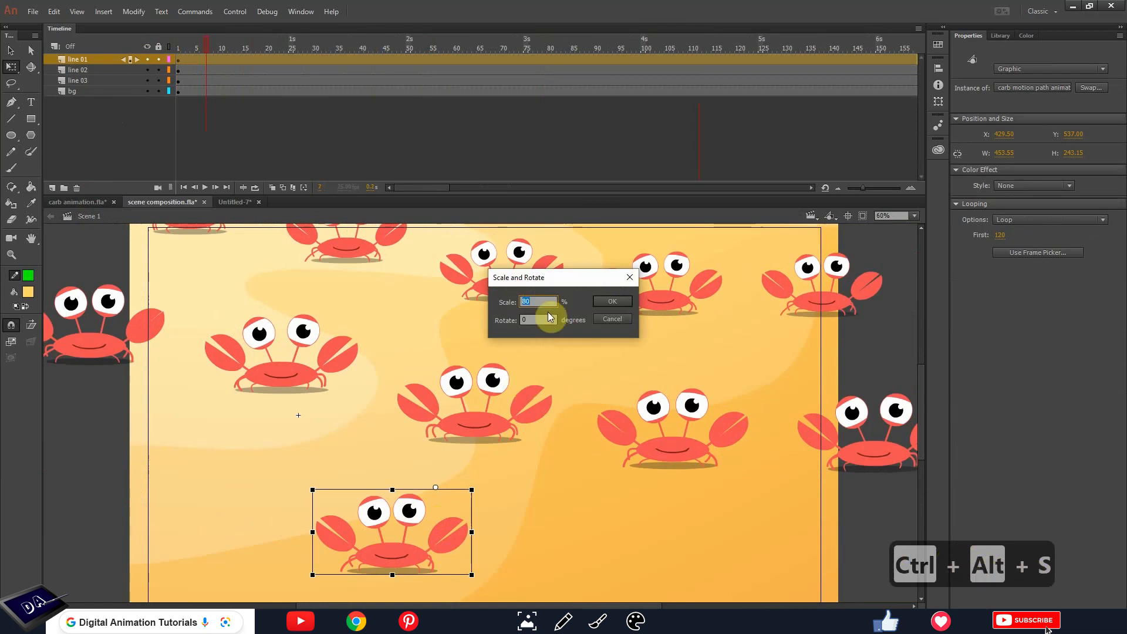
{"action": "type", "text": "12"}
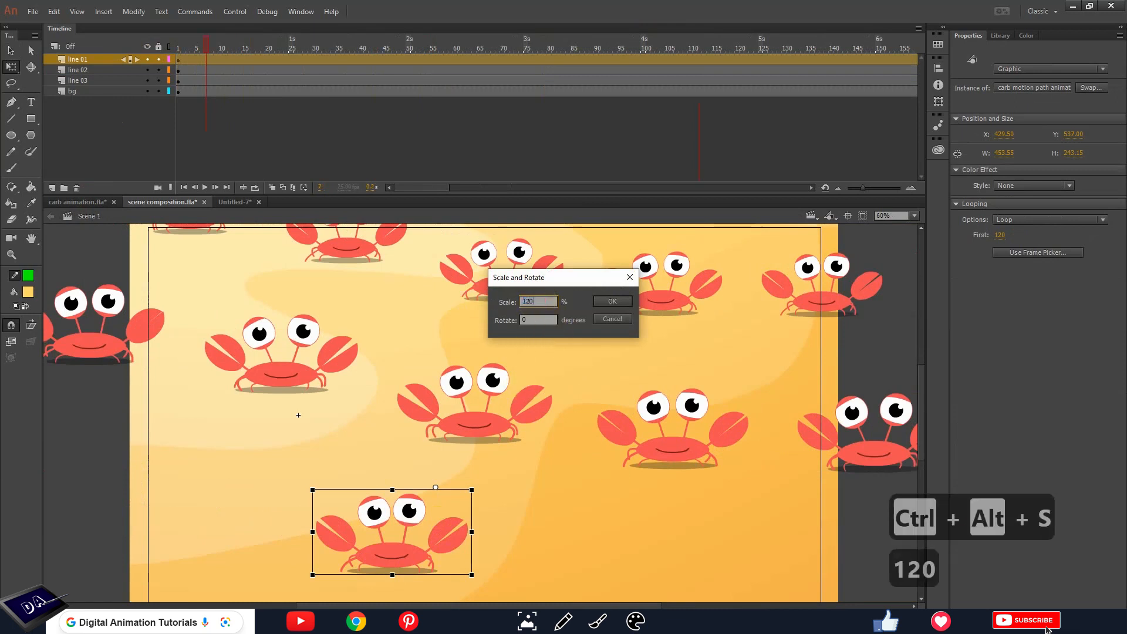
{"action": "type", "text": "0"}
{"action": "key", "text": "Return"}
{"action": "left_click", "coordinate": [395, 579]}
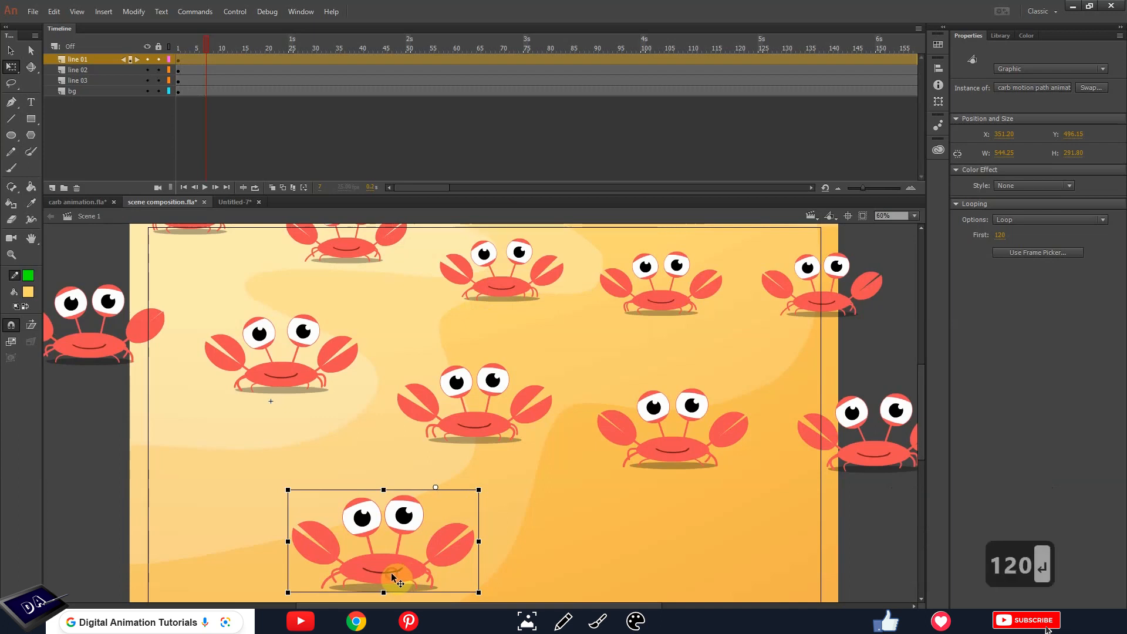
{"action": "left_click_drag", "start_coordinate": [395, 579], "coordinate": [395, 569]}
{"action": "key", "text": "ctrl+minus"}
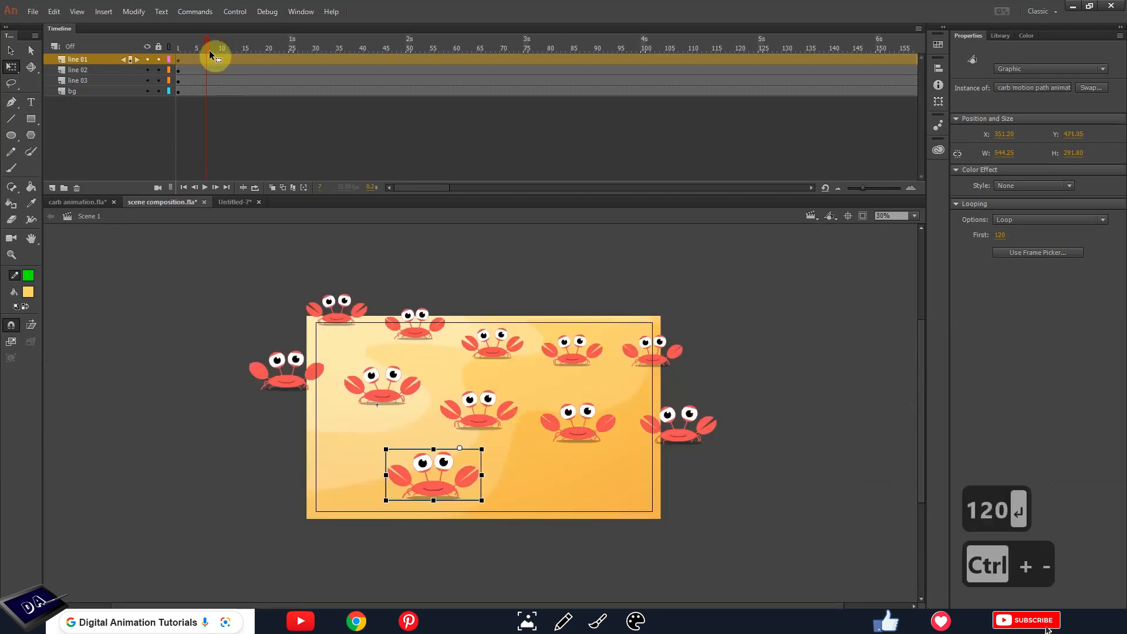
- Go back to frame 1 and set the front crab's looping first frame to 1
{"action": "left_click_drag", "start_coordinate": [211, 55], "coordinate": [178, 52]}
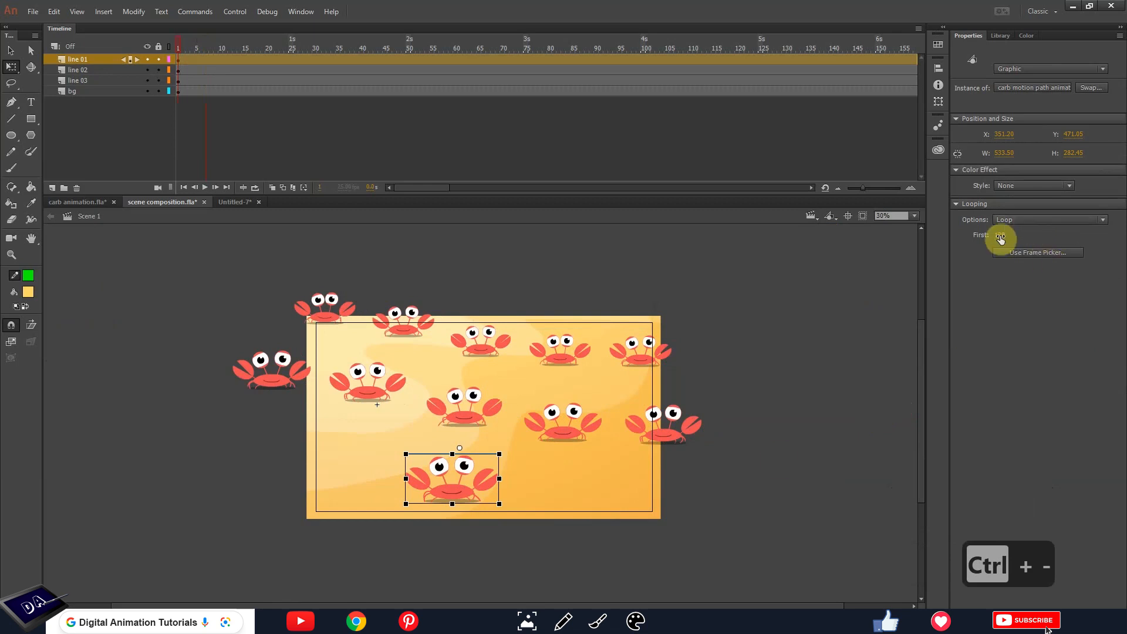
{"action": "type", "text": "1"}
{"action": "key", "text": "Return"}
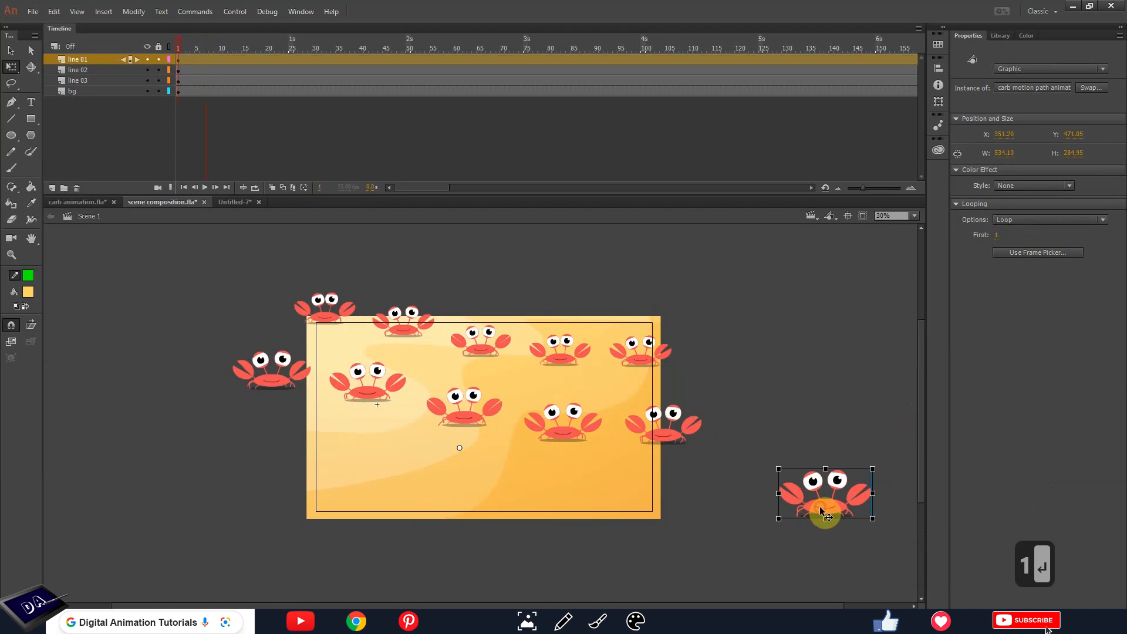
- Duplicate the front crab in place and set the copy's looping first frame to 40, then to 60
{"action": "key", "text": "ctrl+c"}
{"action": "key", "text": "ctrl+shift+v"}
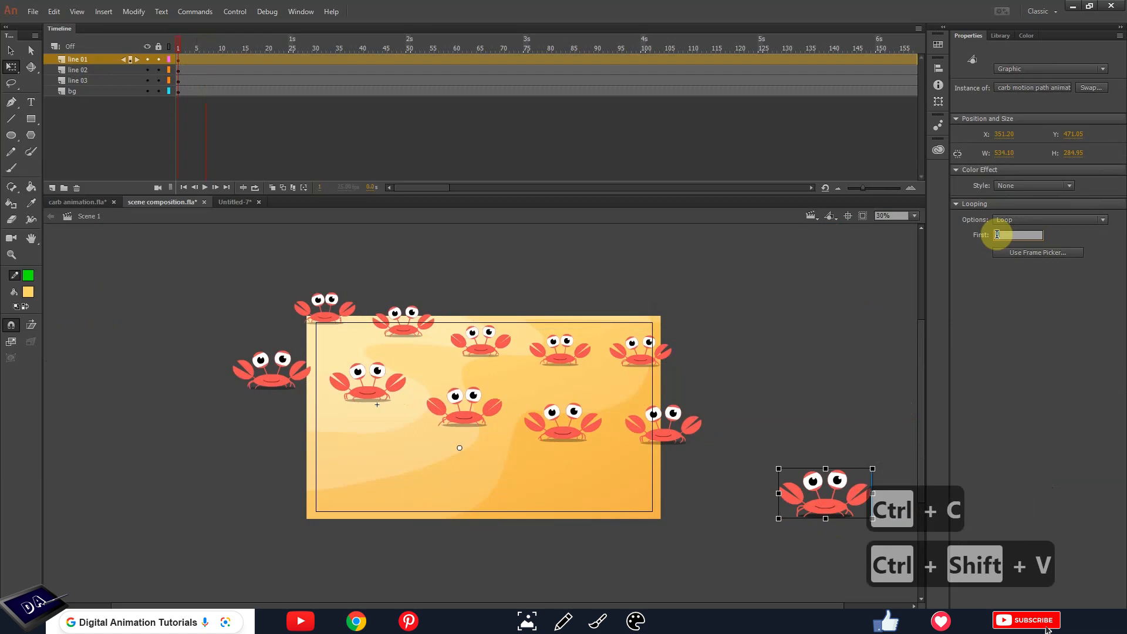
{"action": "type", "text": "40"}
{"action": "key", "text": "Return"}
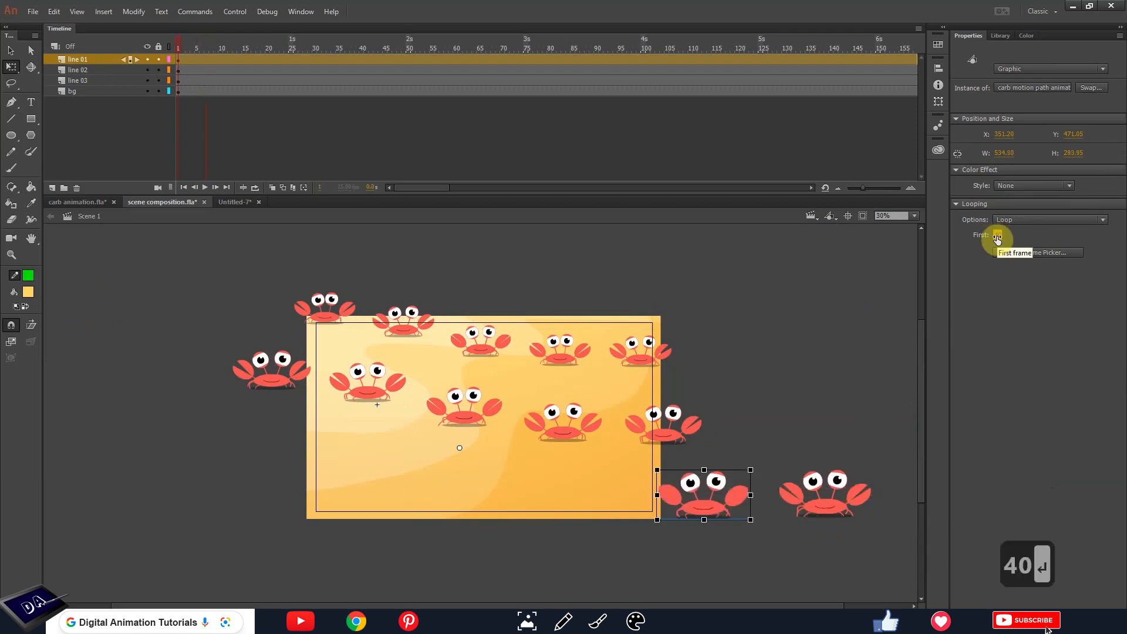
{"action": "type", "text": "60"}
{"action": "key", "text": "Return"}
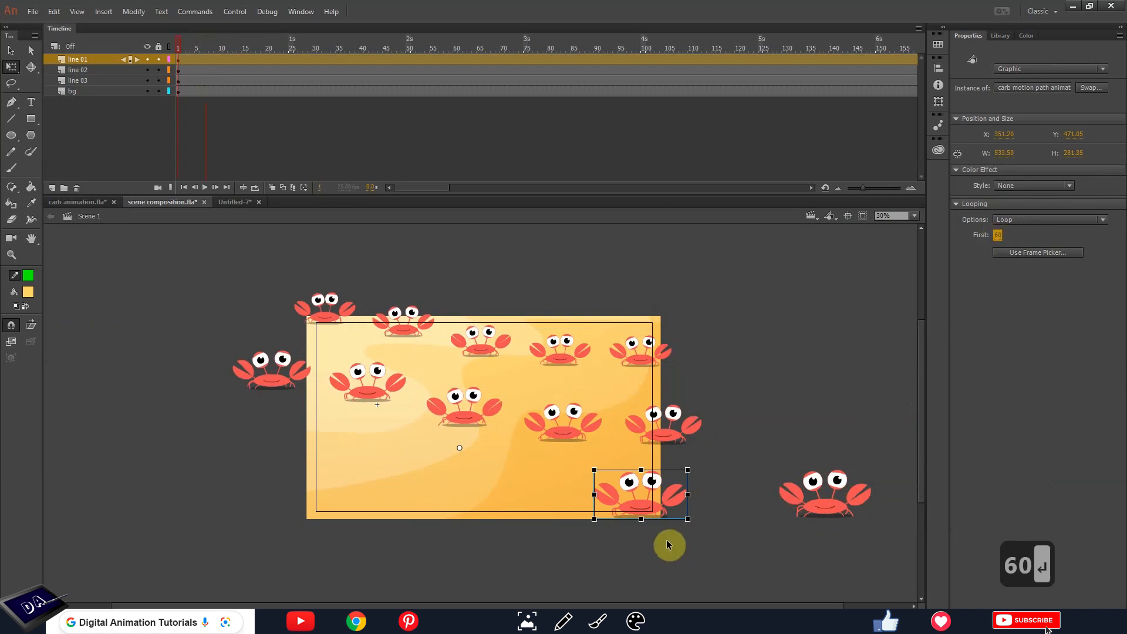
- Check the front row's spacing at a later frame and set the duplicate crab's looping first frame to 50
{"action": "left_click_drag", "start_coordinate": [186, 89], "coordinate": [463, 83]}
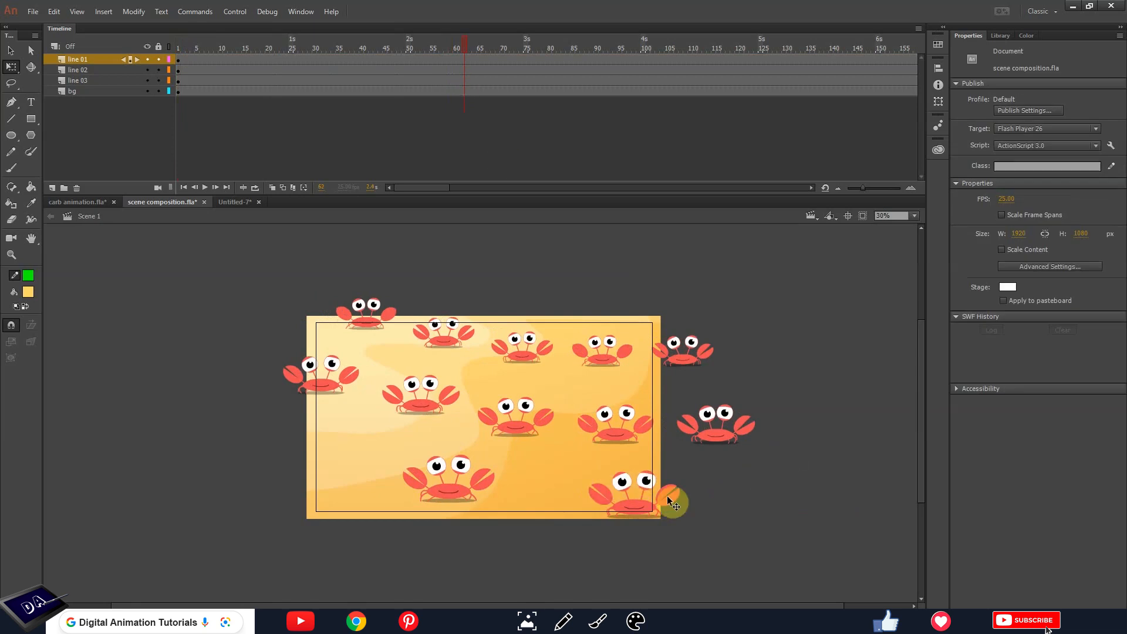
{"action": "left_click", "coordinate": [444, 501]}
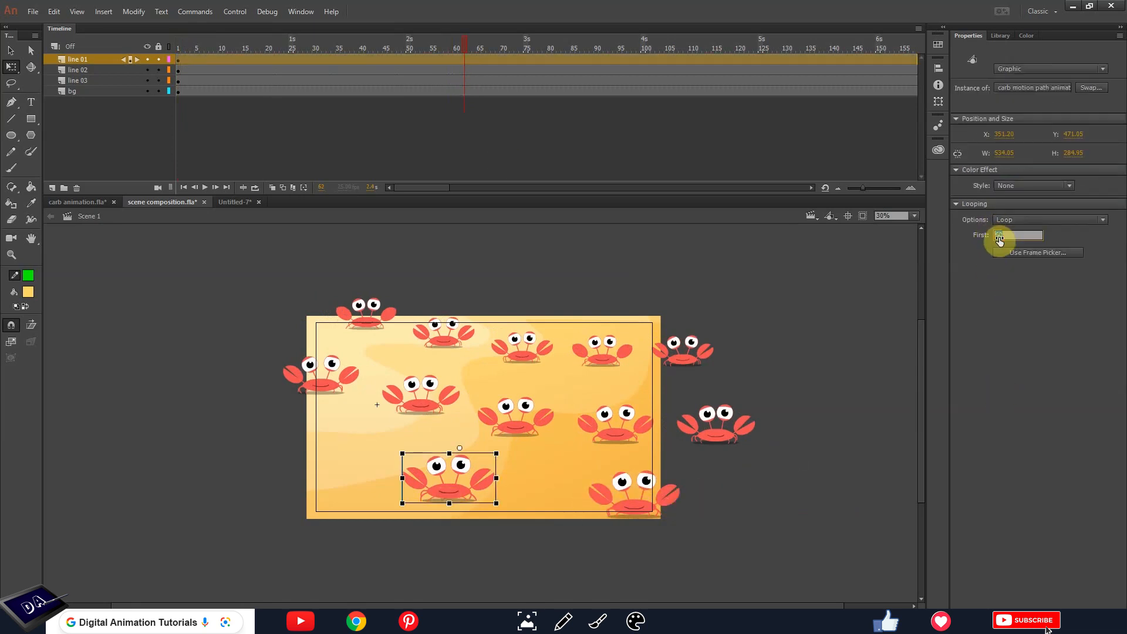
{"action": "type", "text": "50"}
{"action": "key", "text": "Return"}
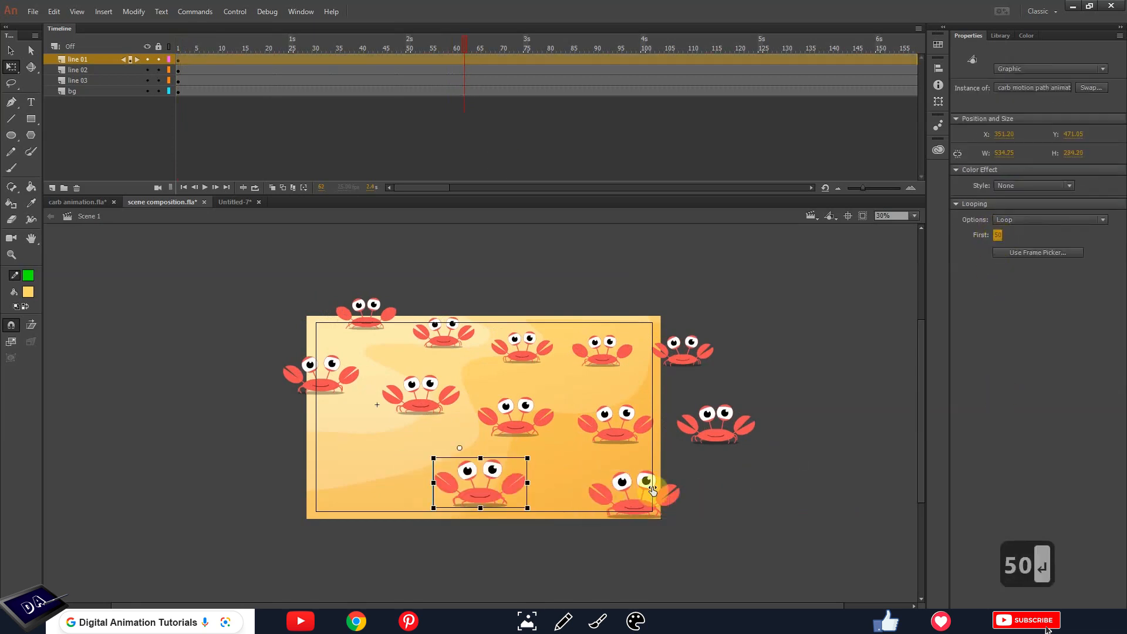
- Duplicate the second front-row crab in place and set the new copy's looping first frame to 100
{"action": "left_click", "coordinate": [542, 533]}
{"action": "left_click", "coordinate": [496, 503]}
{"action": "key", "text": "ctrl+c"}
{"action": "key", "text": "ctrl+shift+v"}
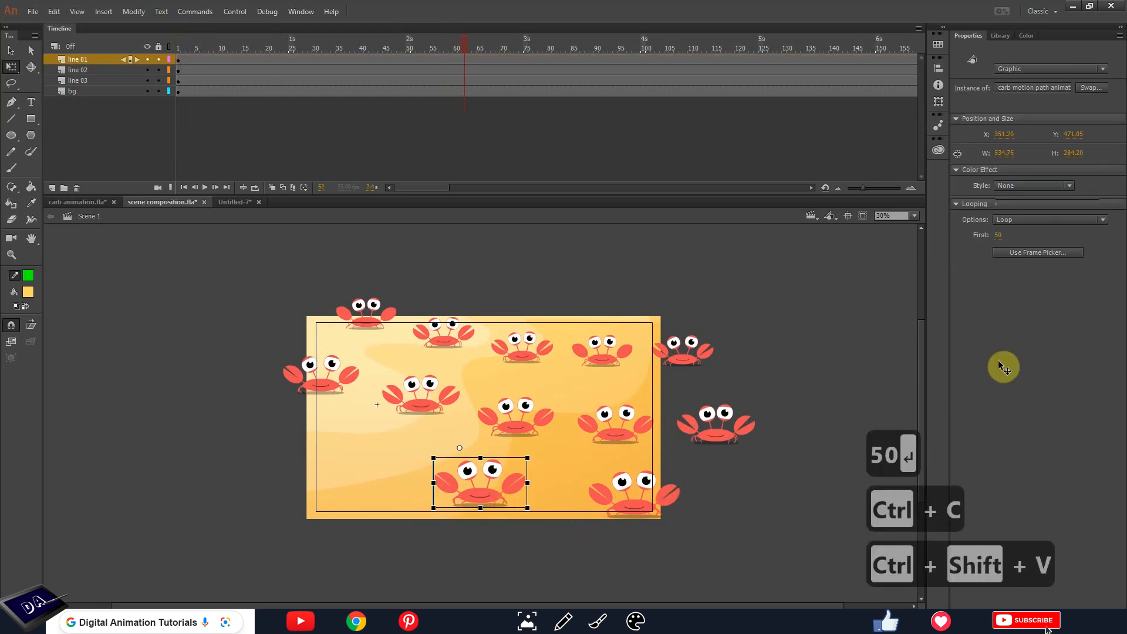
{"action": "left_click", "coordinate": [997, 236]}
{"action": "type", "text": "4"}
{"action": "key", "text": "BackSpace"}
{"action": "type", "text": "100"}
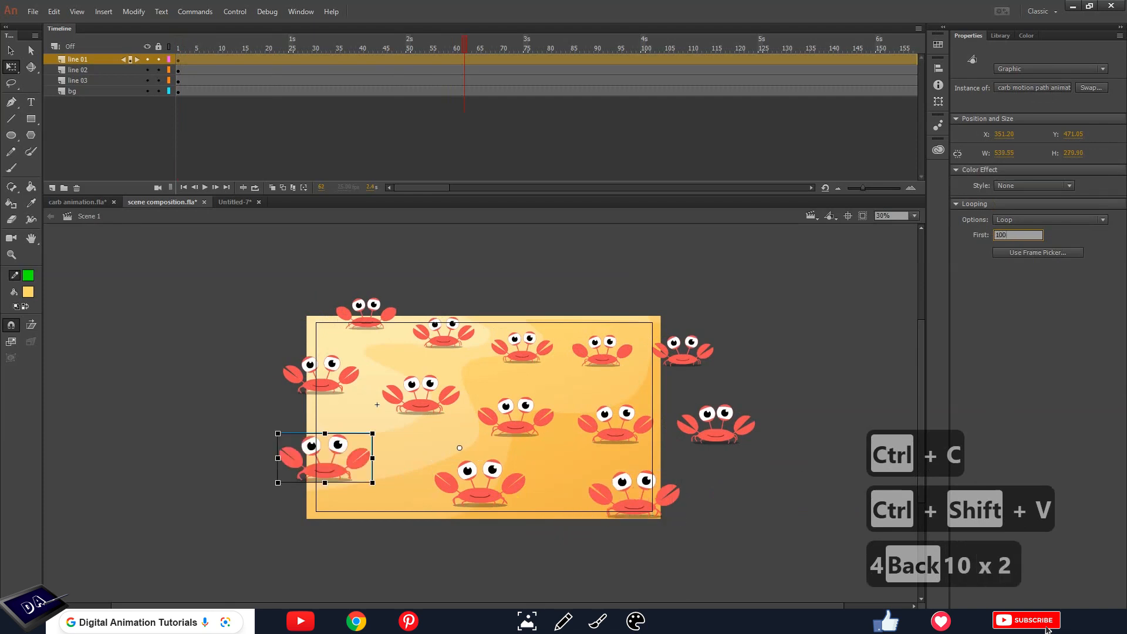
- Duplicate the third front-row crab in place and set the new copy's looping first frame to 150
{"action": "key", "text": "ctrl+c"}
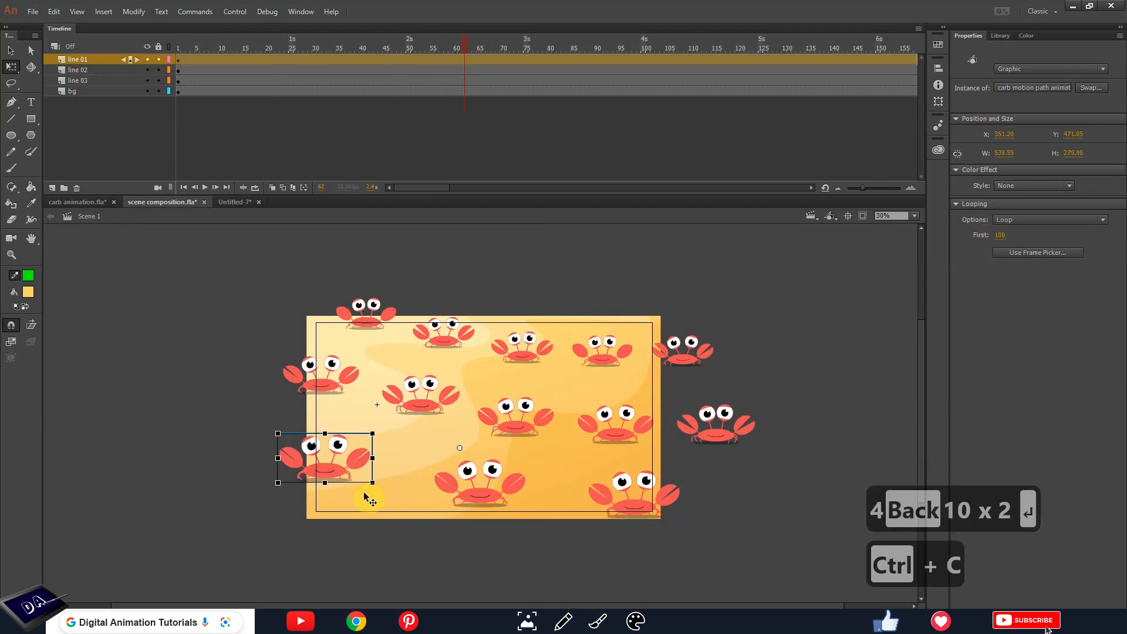
{"action": "key", "text": "ctrl+shift+v"}
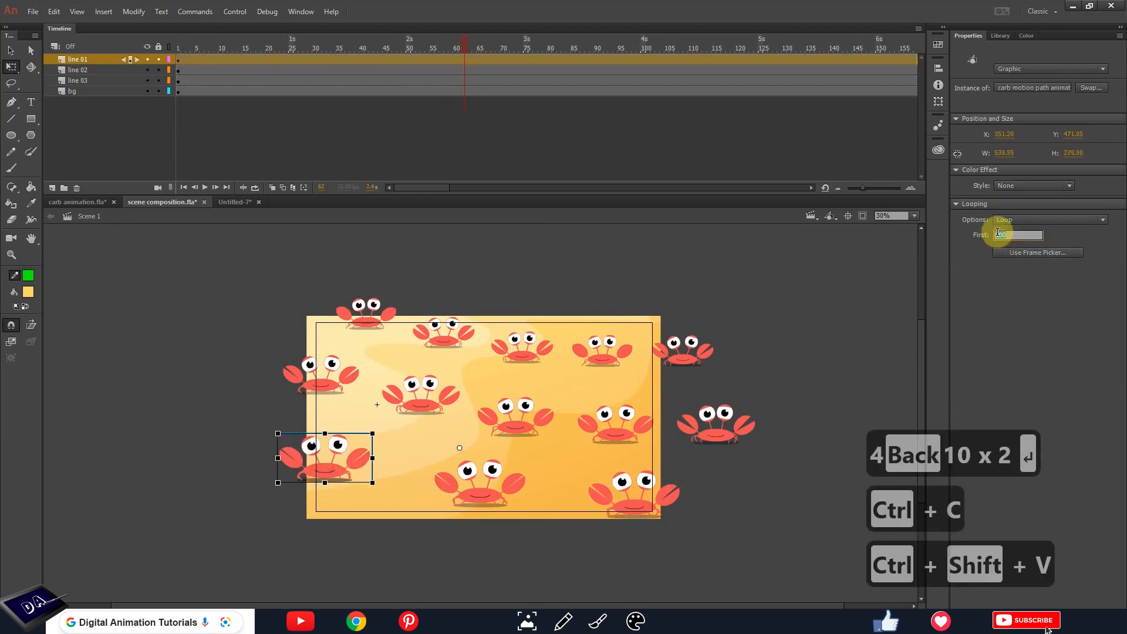
{"action": "type", "text": "150"}
{"action": "key", "text": "Return"}
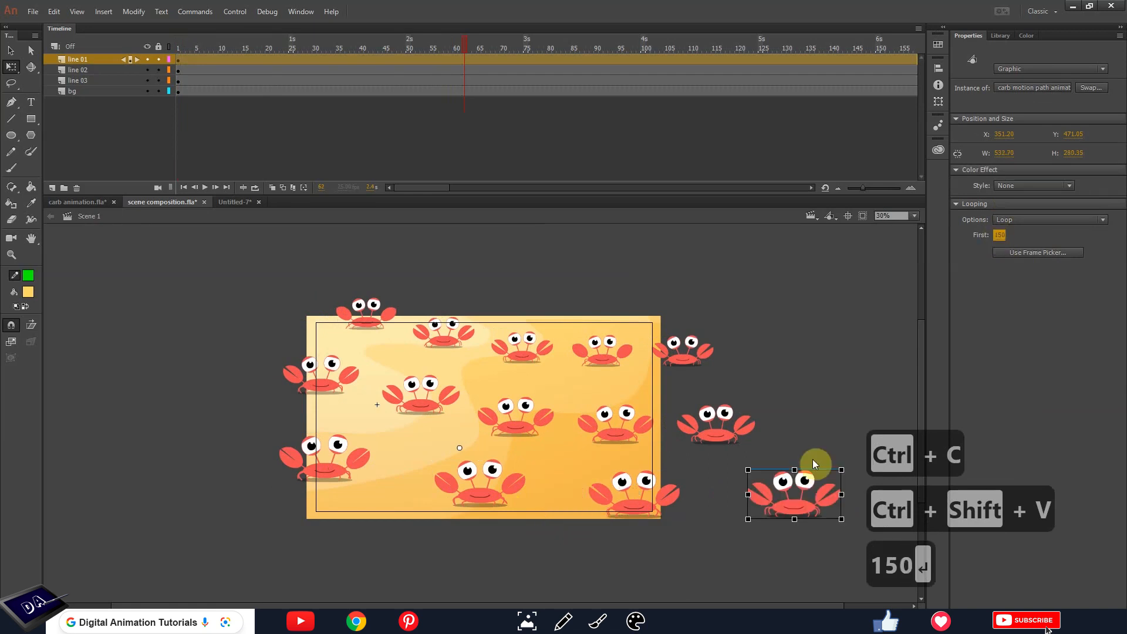
- Deselect the crabs and play the scene to review the front row's staggered reverse walk
{"action": "left_click", "coordinate": [641, 585]}
{"action": "key", "text": "Return"}
{"action": "key", "text": "ctrl+2"}
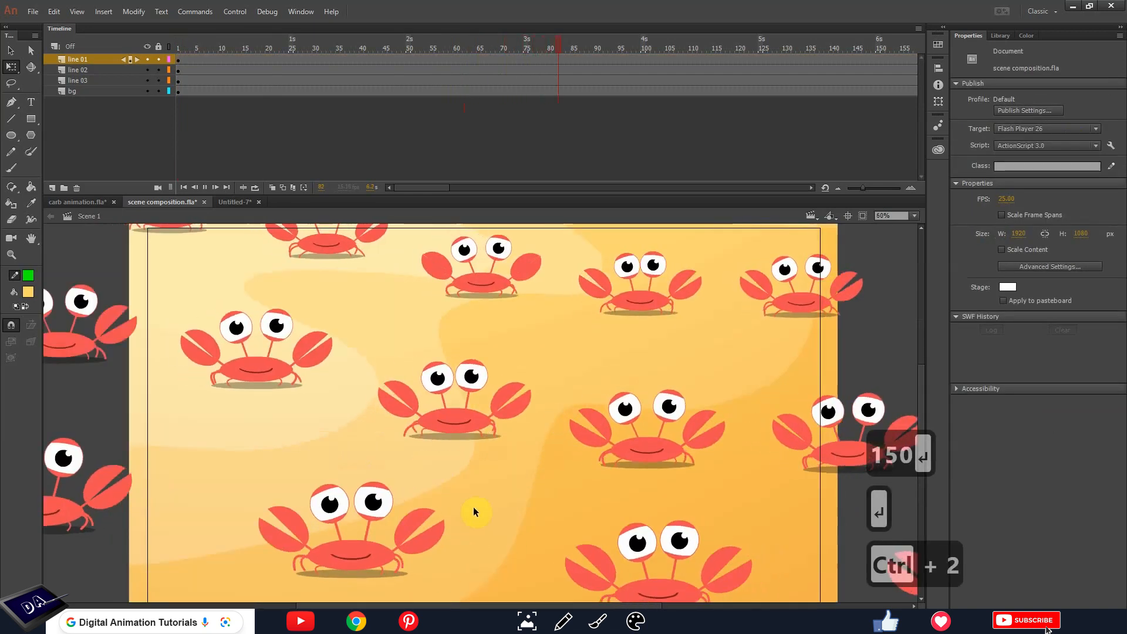